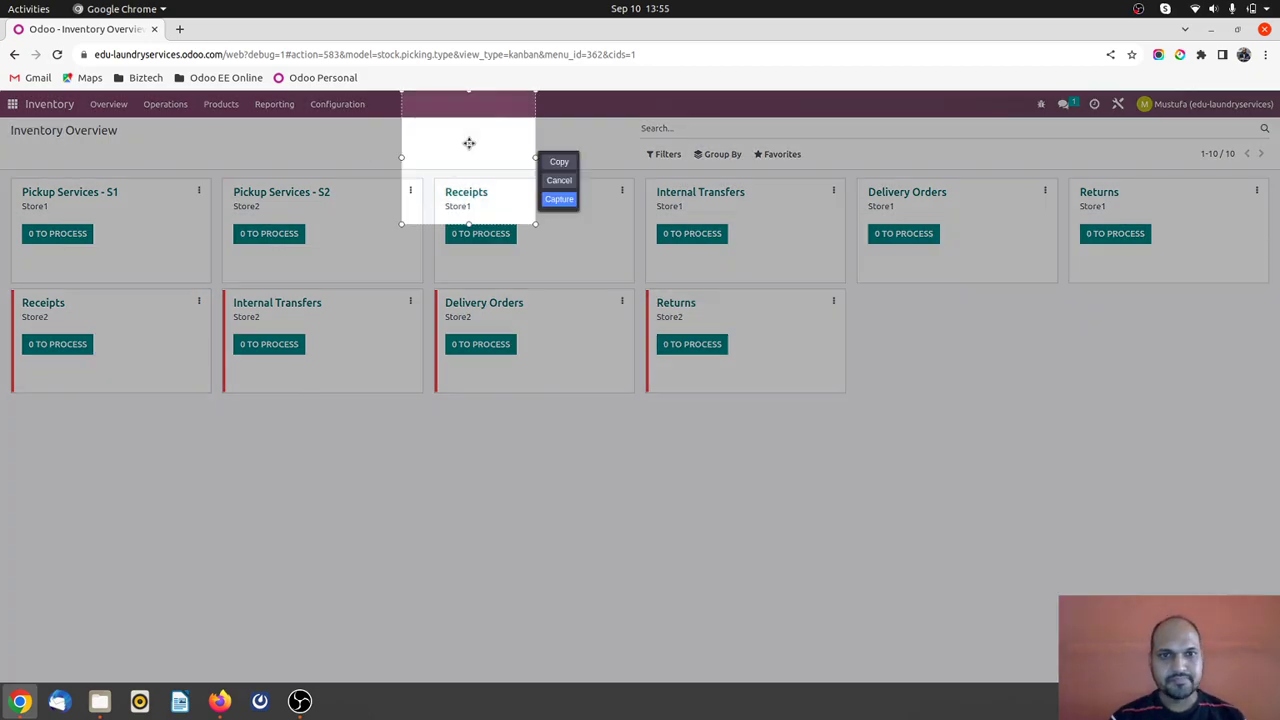
left_click(557, 189)
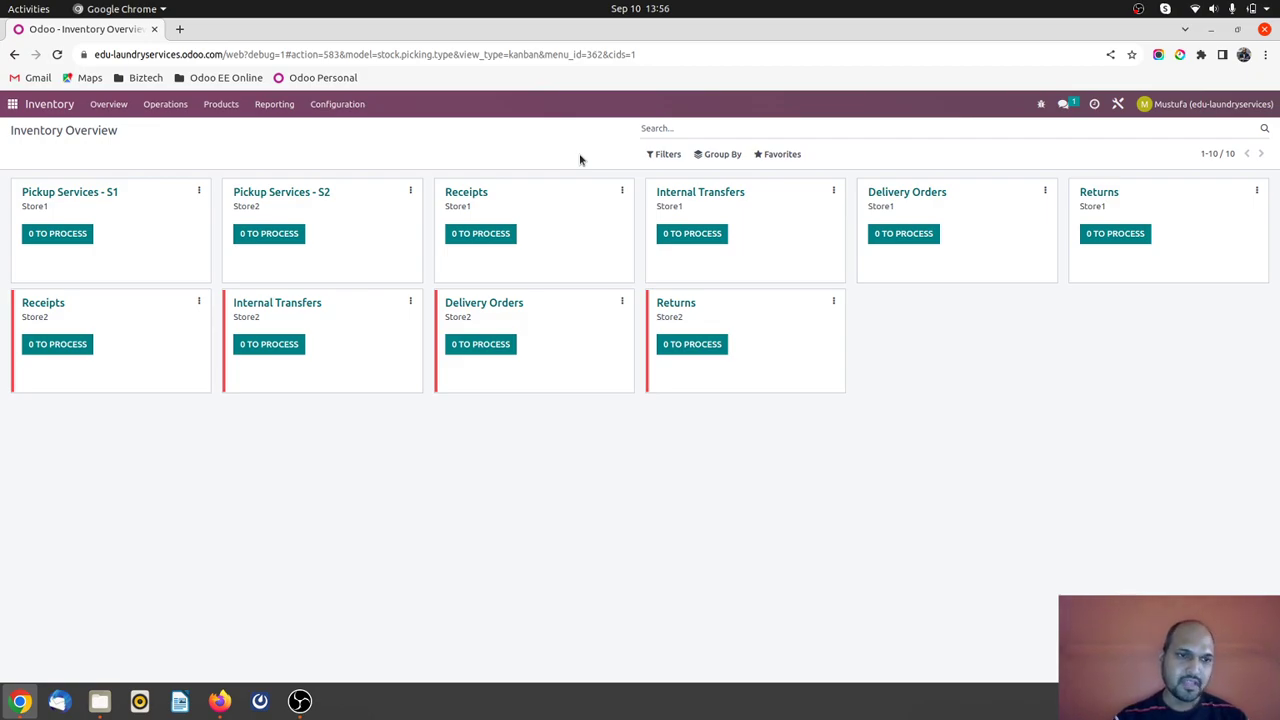
- Review the configuration of the Pickup Services - S1 operation type, including its warehouse, and return to the inventory overview
left_click(199, 191)
left_click(237, 320)
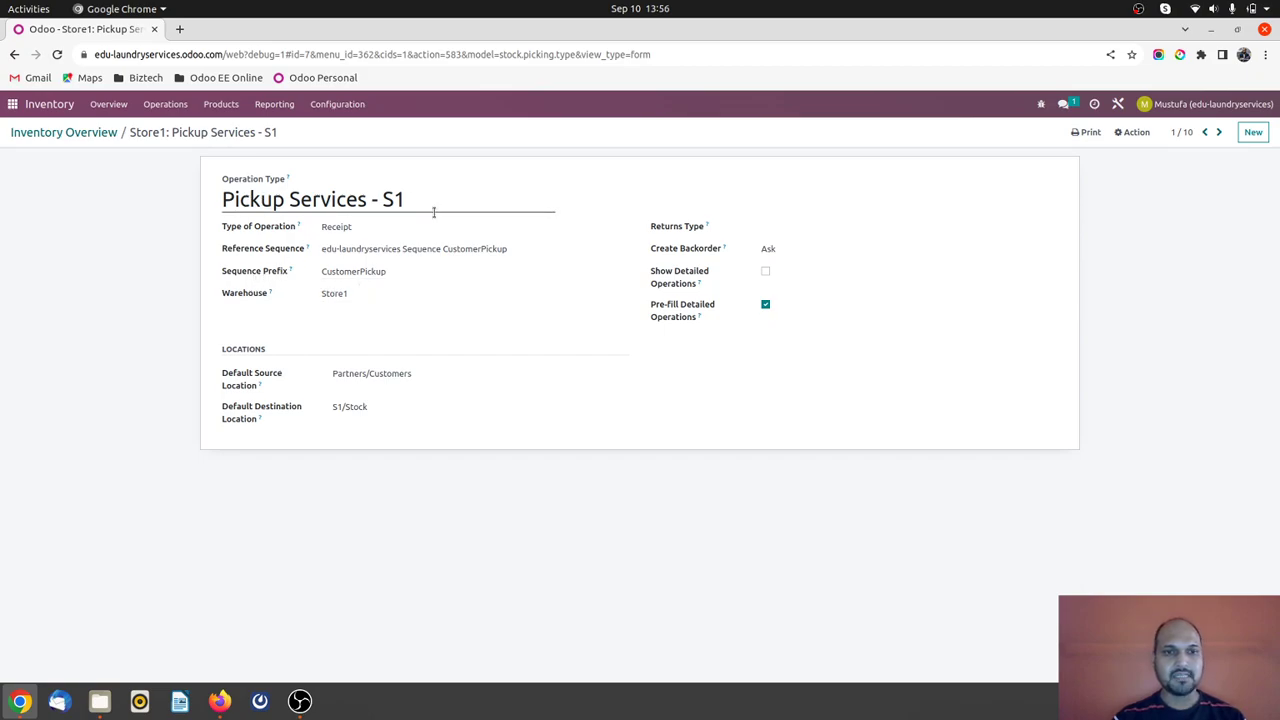
left_click(338, 292)
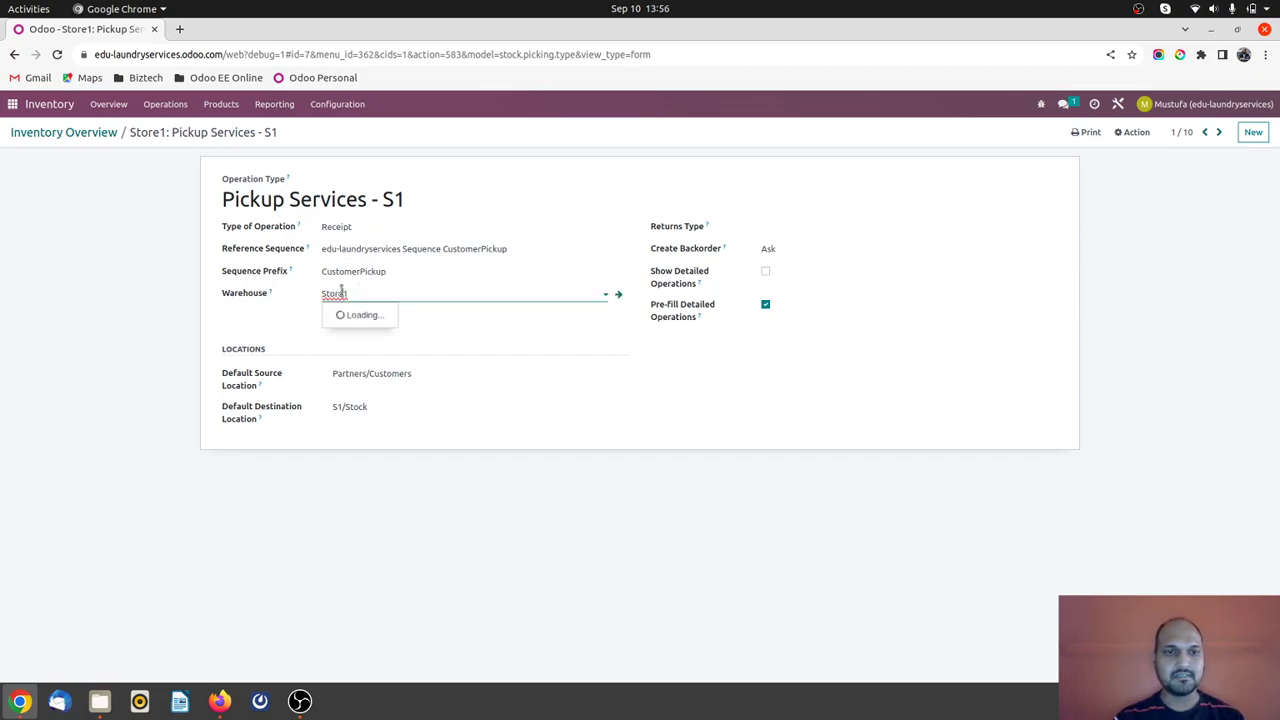
left_click(285, 307)
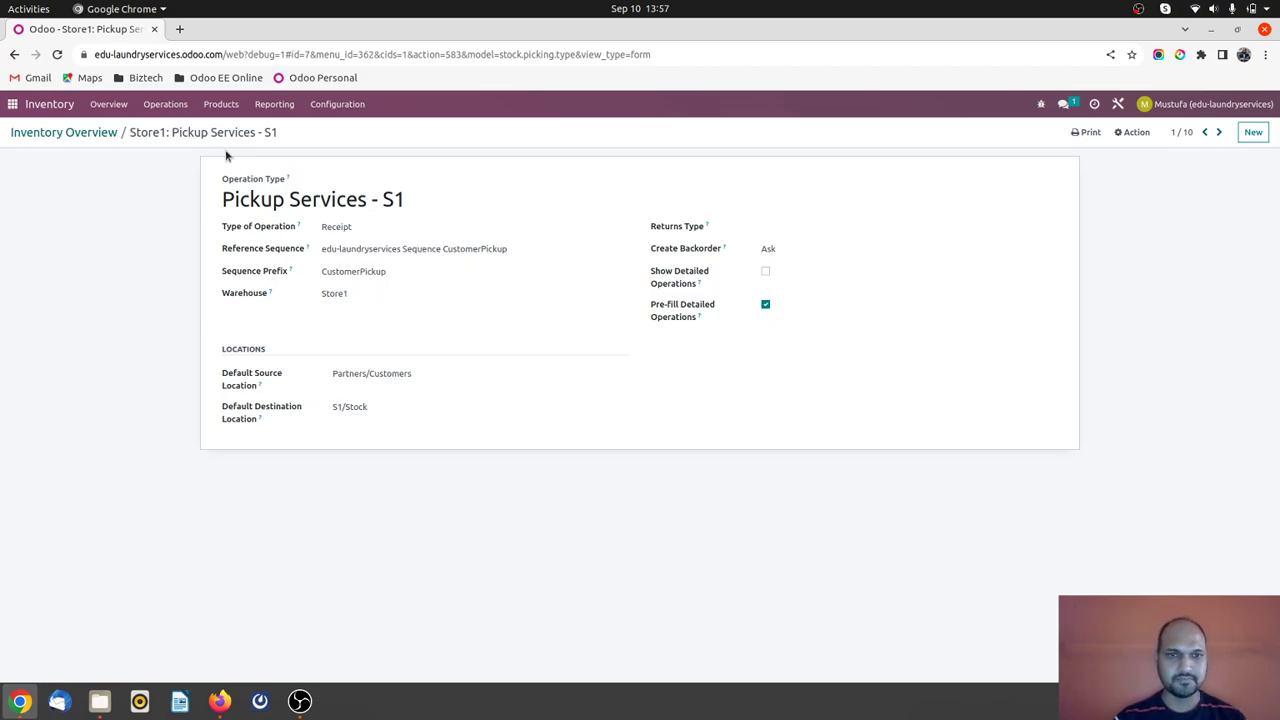
left_click(100, 134)
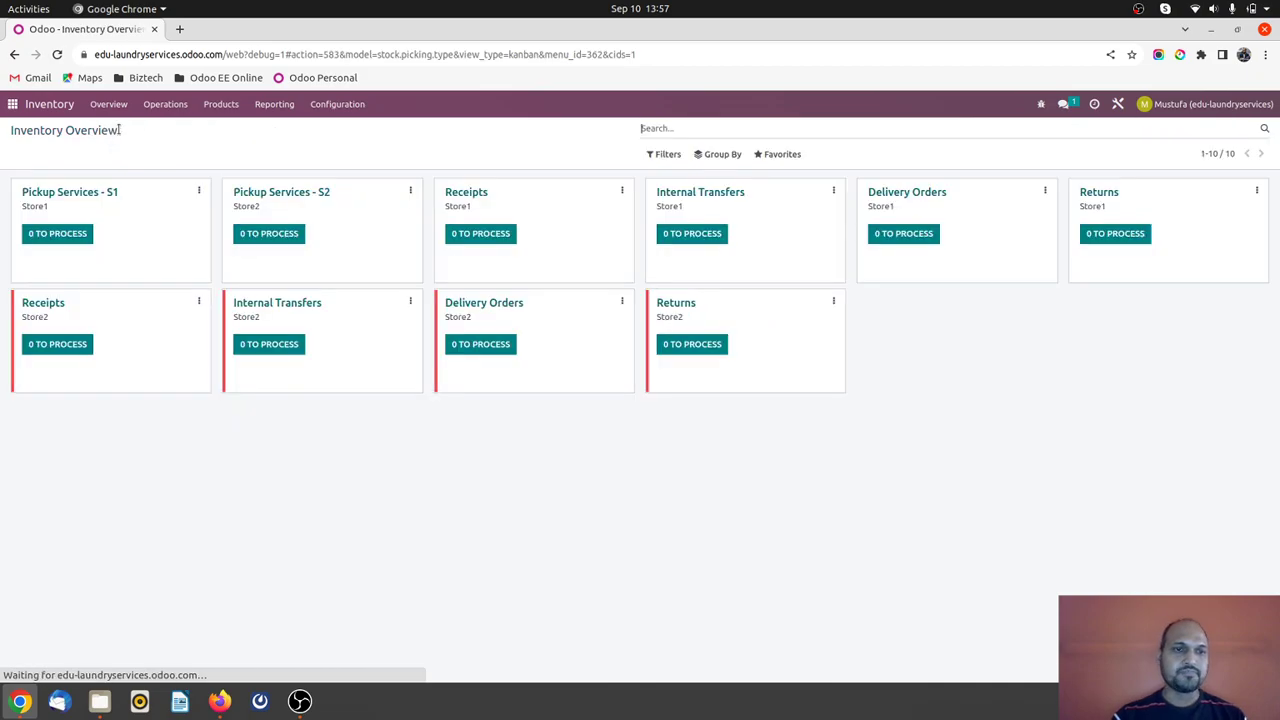
- Create a new Pickup Services - S1 transfer received from Customer1 and add a product line for Clothes
left_click(64, 193)
left_click(28, 153)
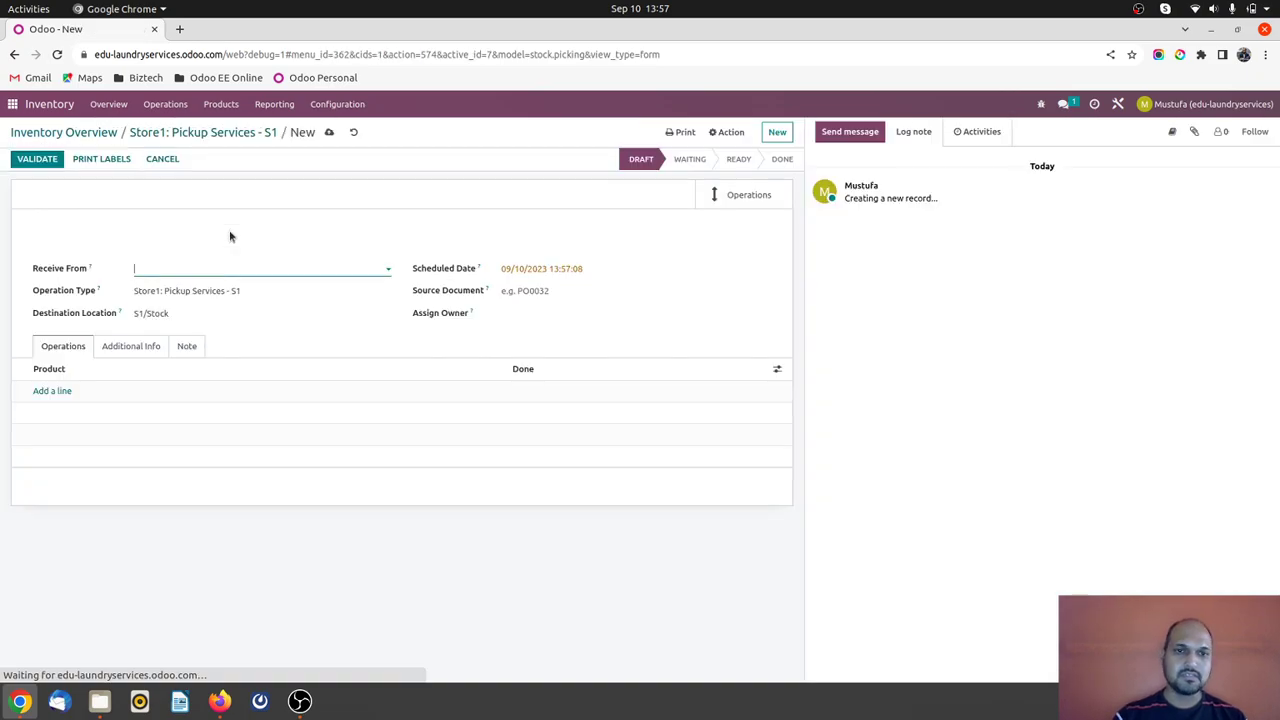
left_click(187, 270)
left_click(188, 307)
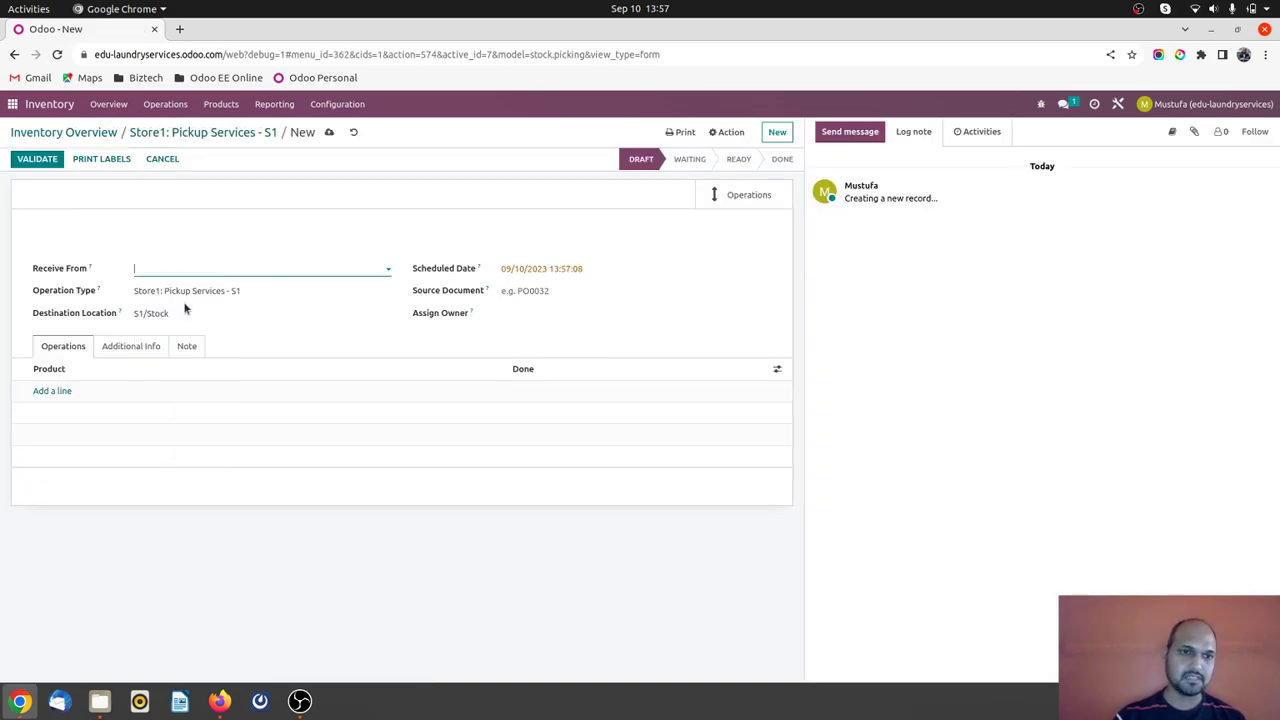
left_click(58, 395)
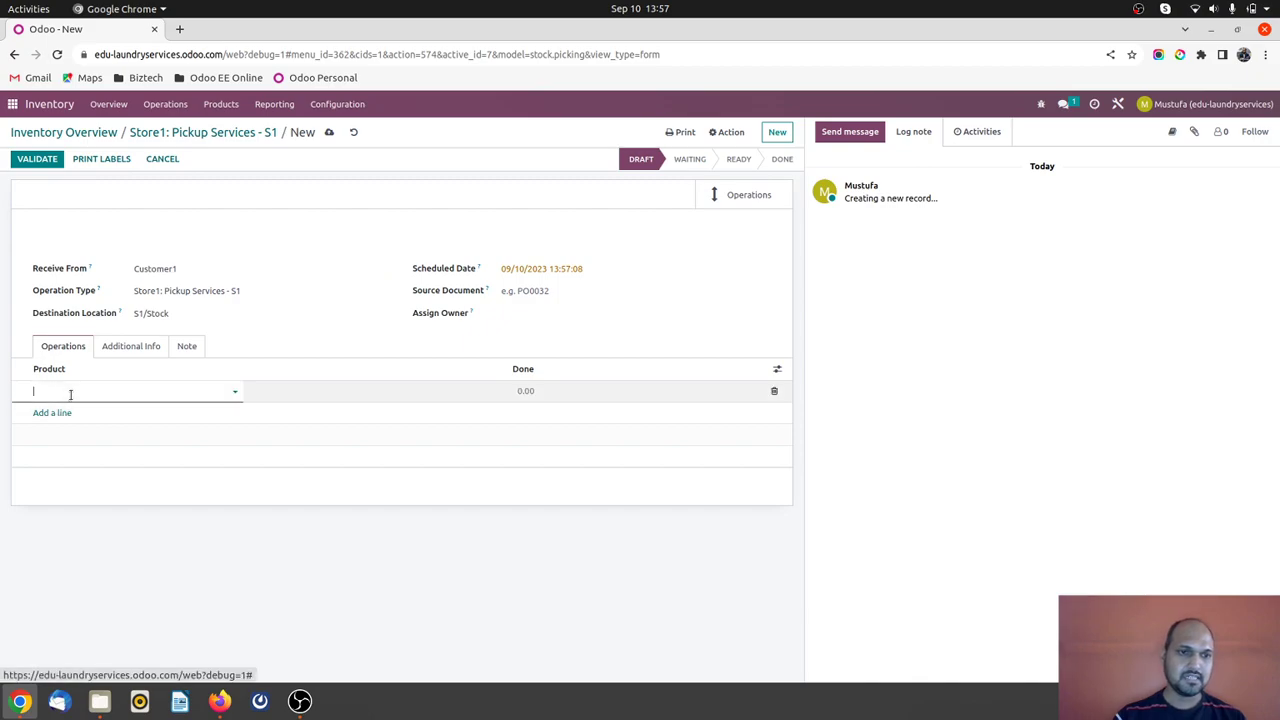
left_click(61, 411)
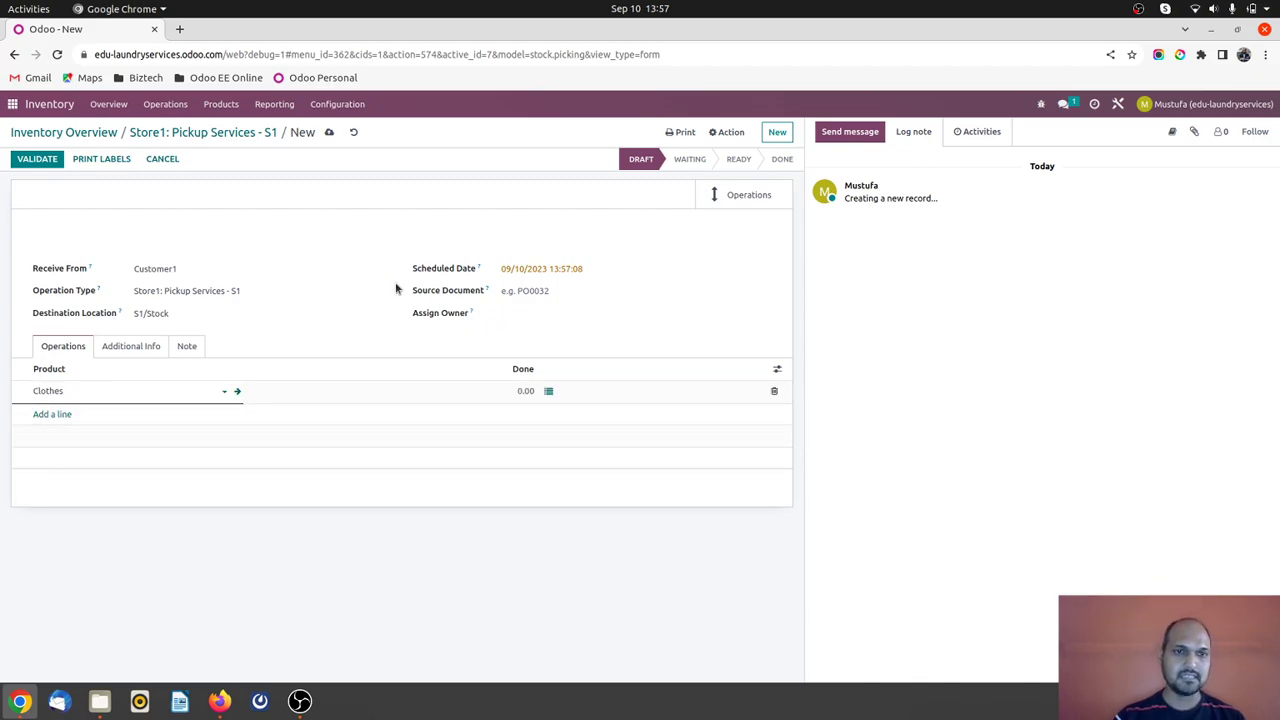
- Set the transfer's scheduled date to 09/11/2023 at 10:00
left_click(531, 265)
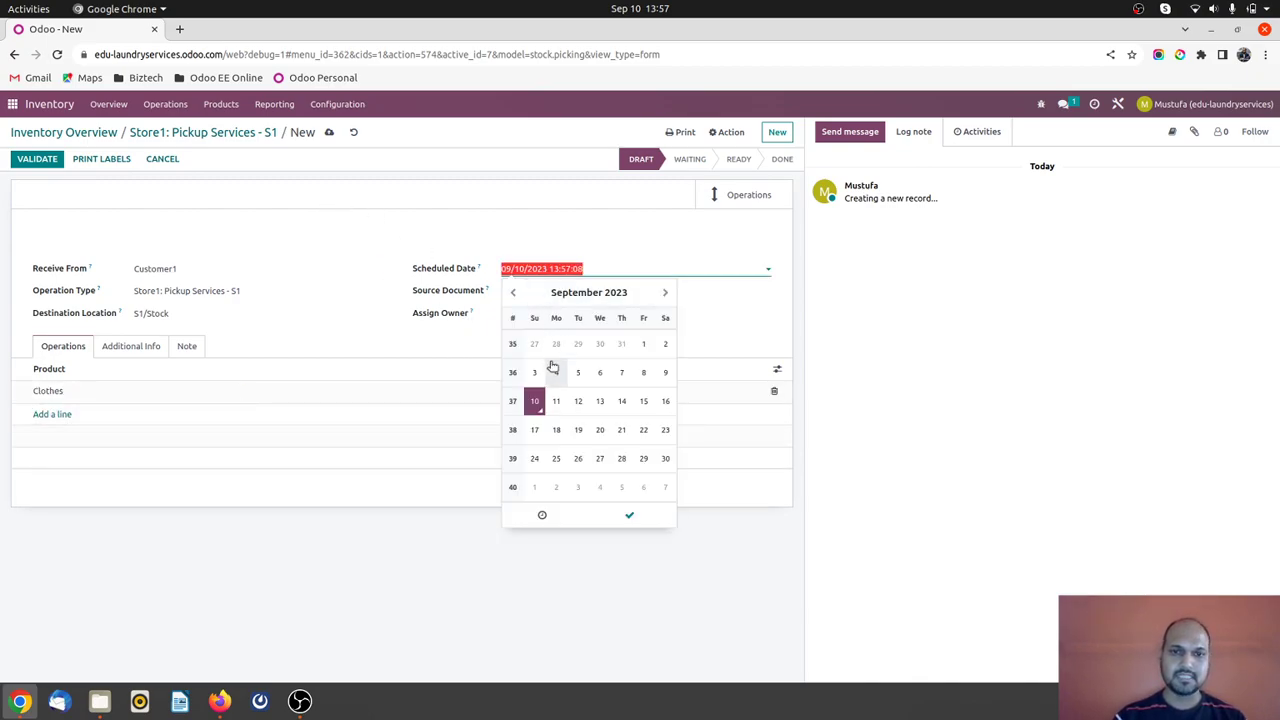
left_click(556, 400)
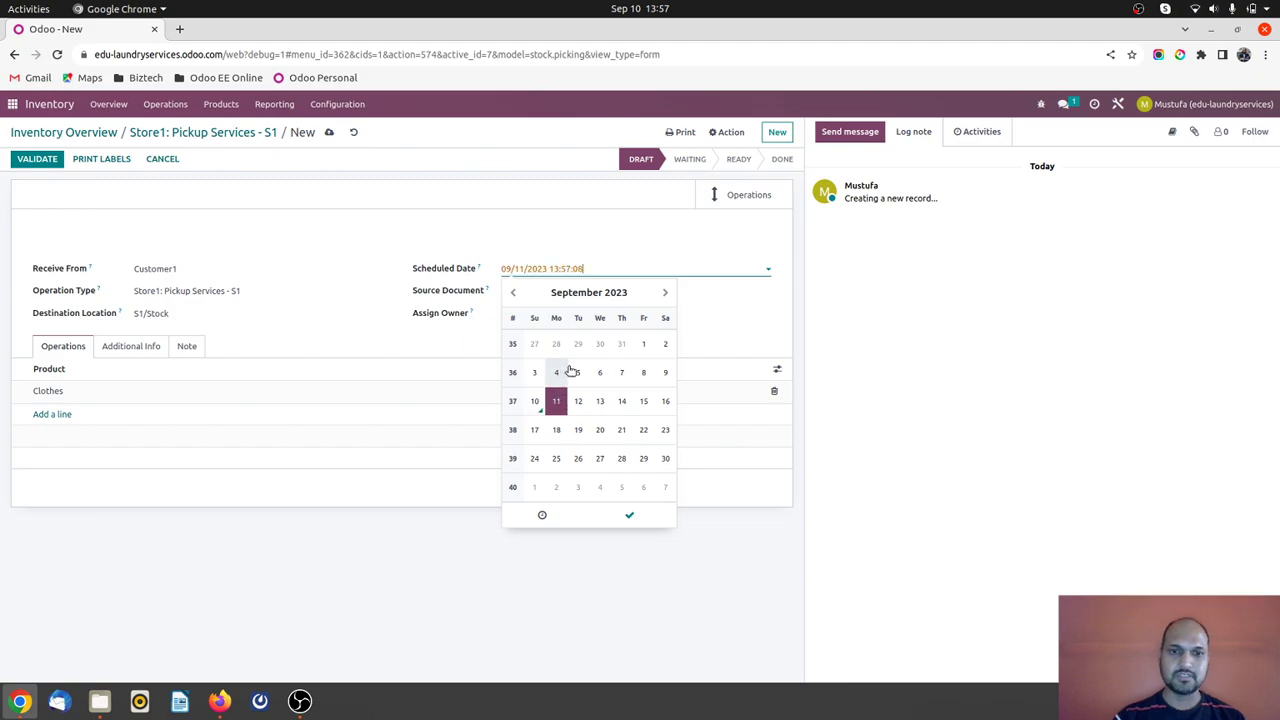
left_click(542, 514)
left_click(526, 369)
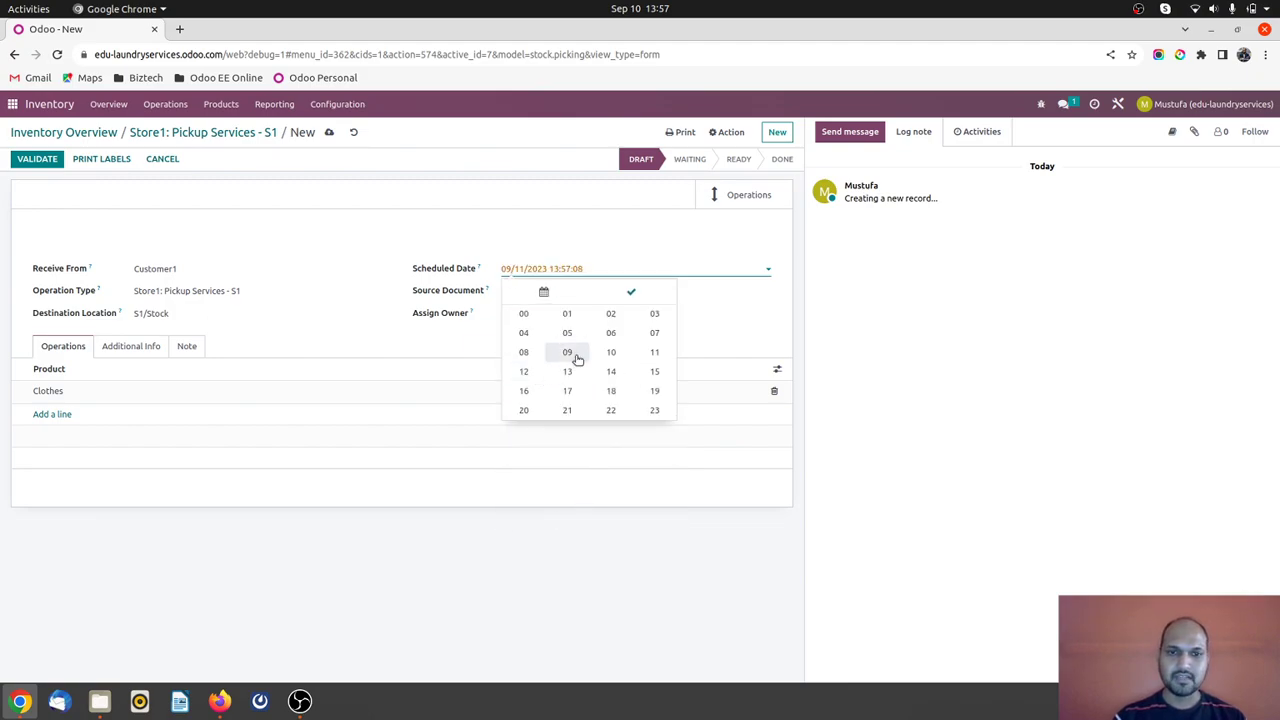
left_click(613, 351)
left_click(592, 374)
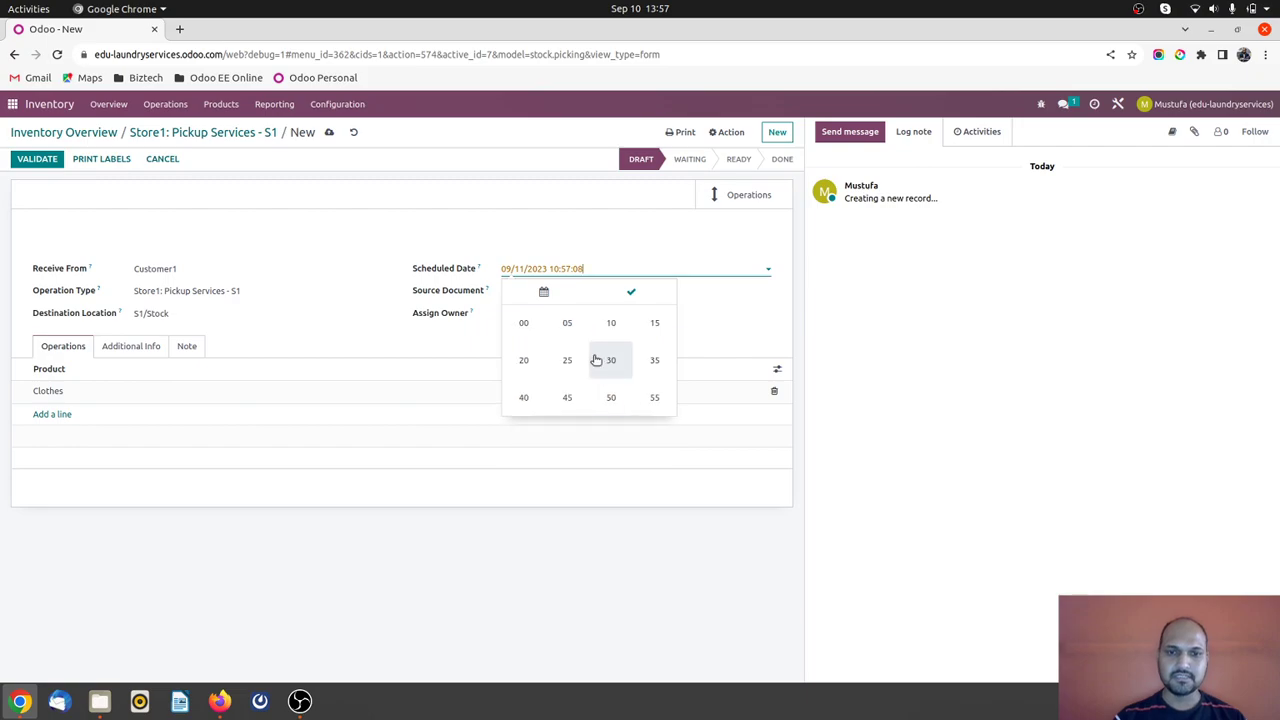
left_click(541, 333)
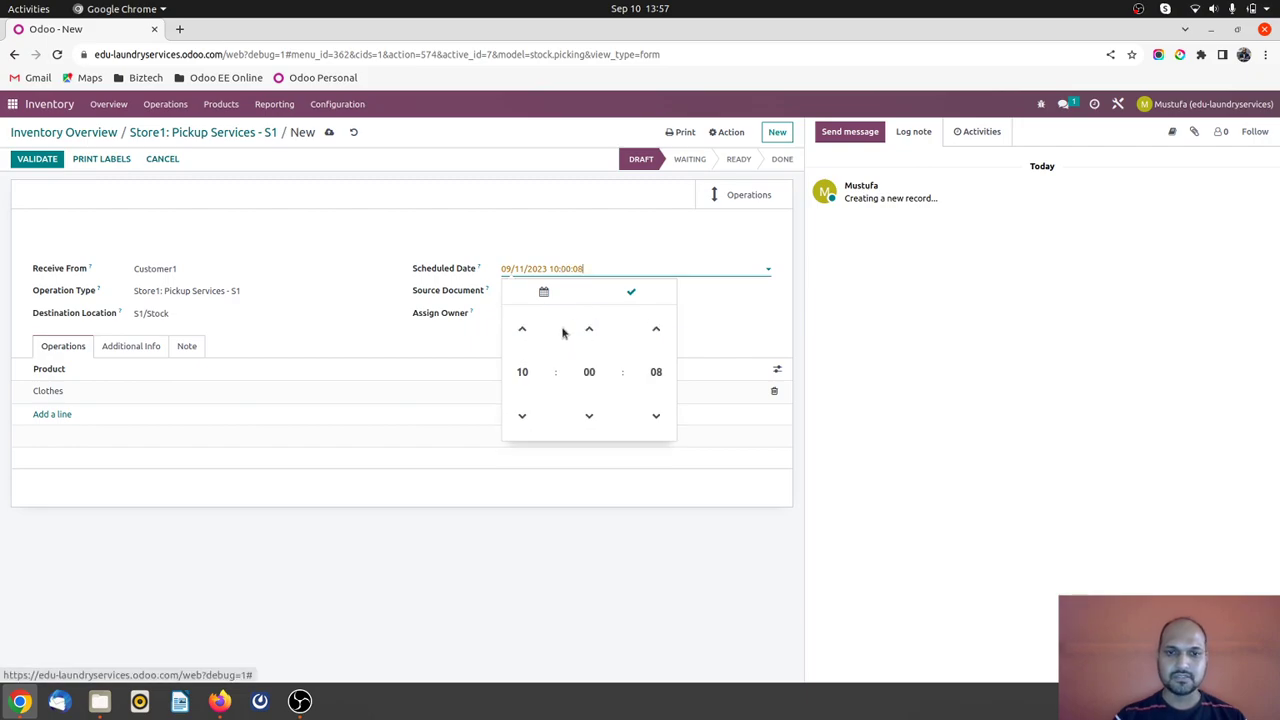
left_click(700, 327)
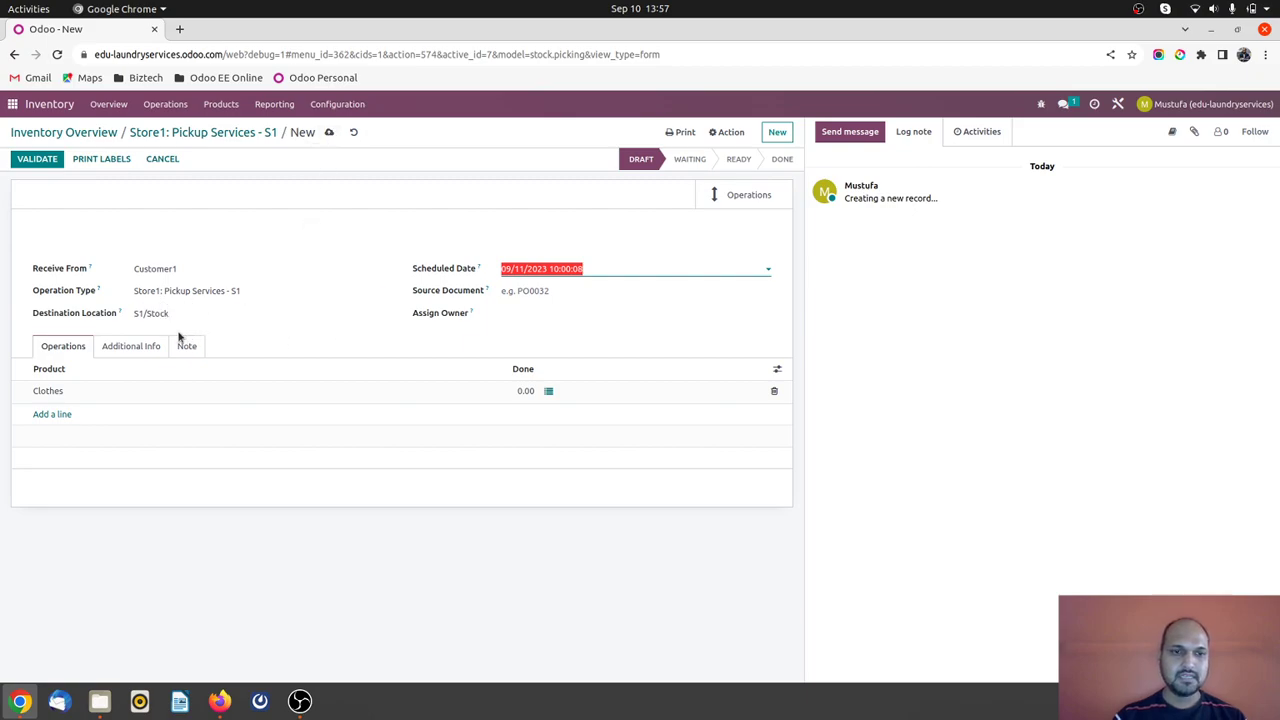
- Assign Customer1 as the transfer's owner and user1 as its responsible, and save the record
left_click(521, 312)
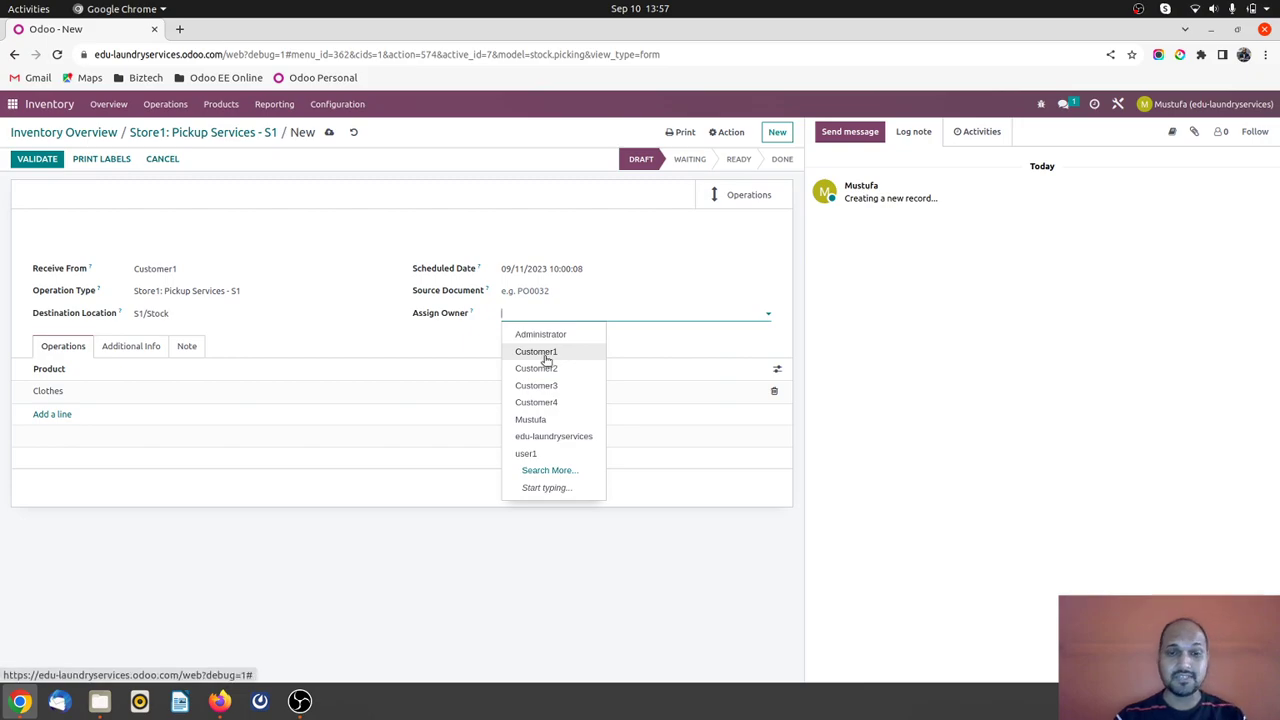
left_click(546, 355)
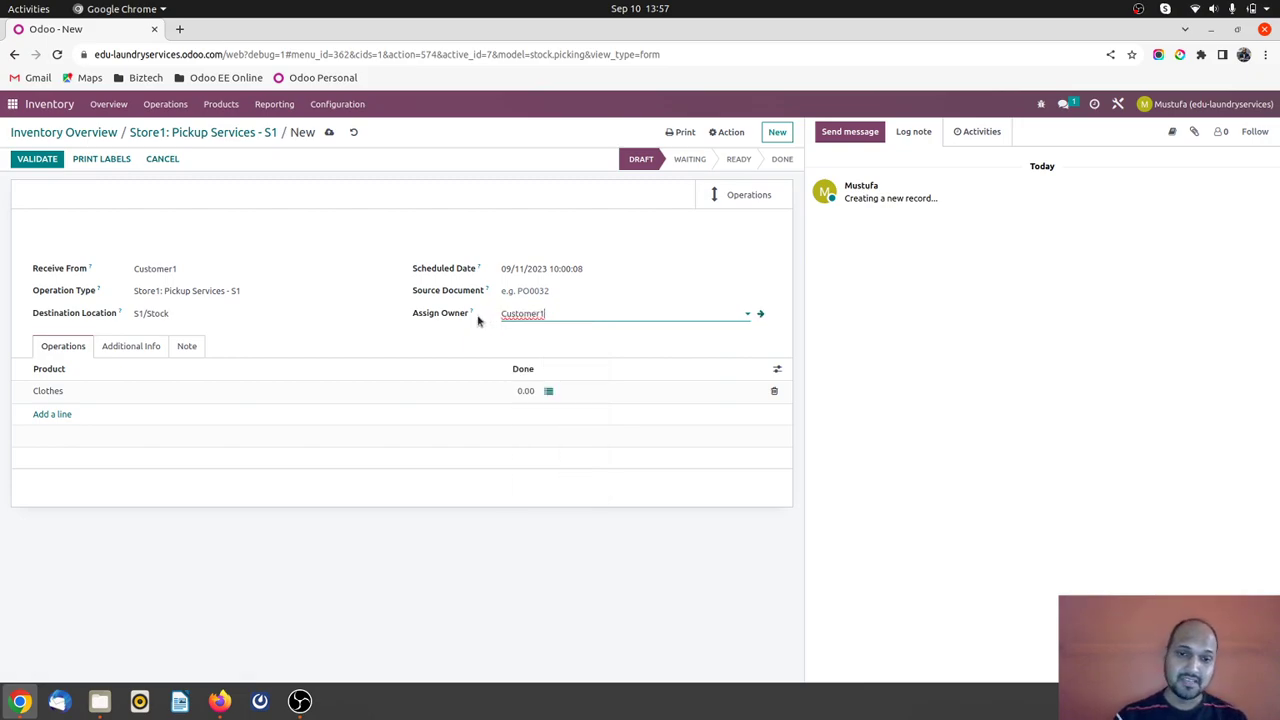
left_click(151, 346)
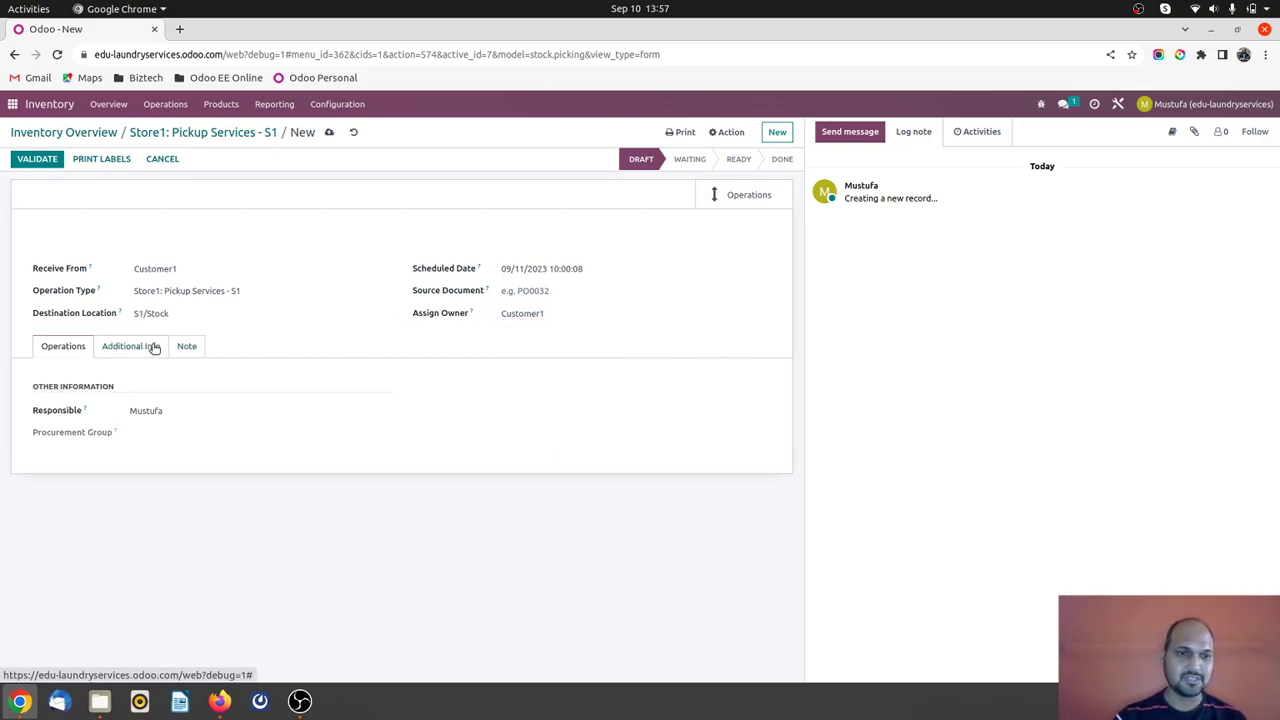
left_click(178, 411)
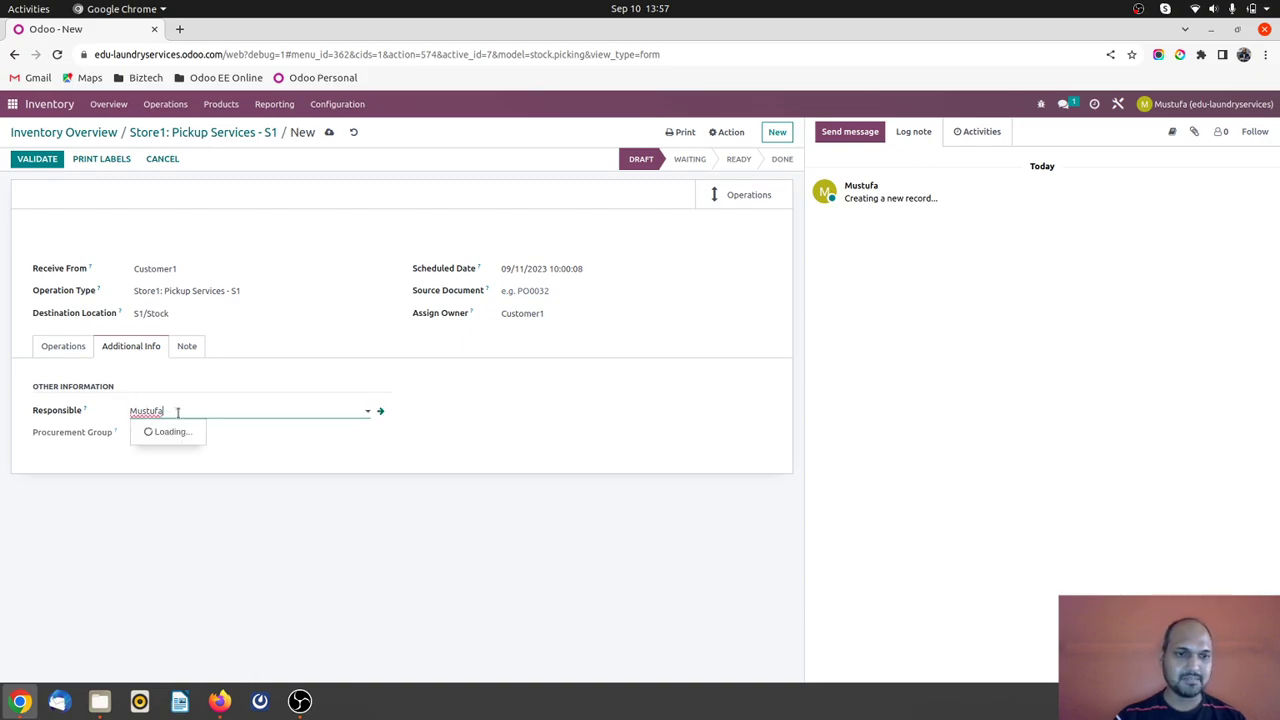
left_click(166, 448)
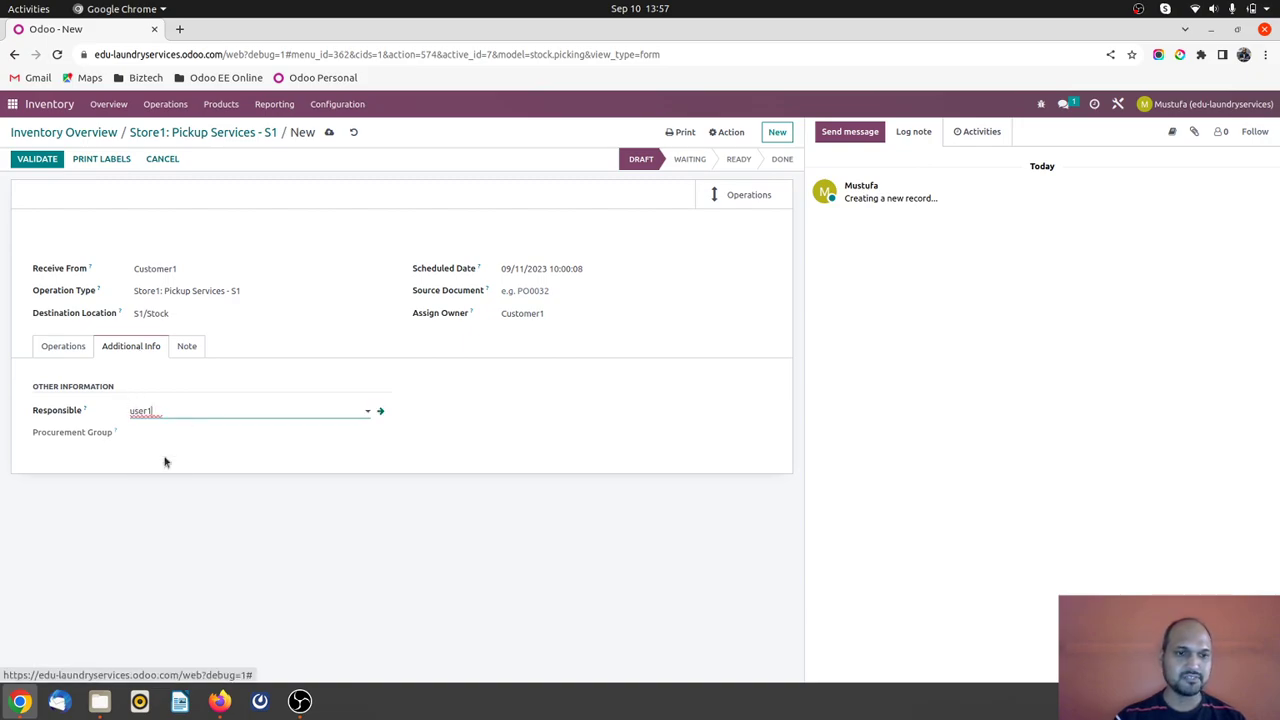
left_click(330, 134)
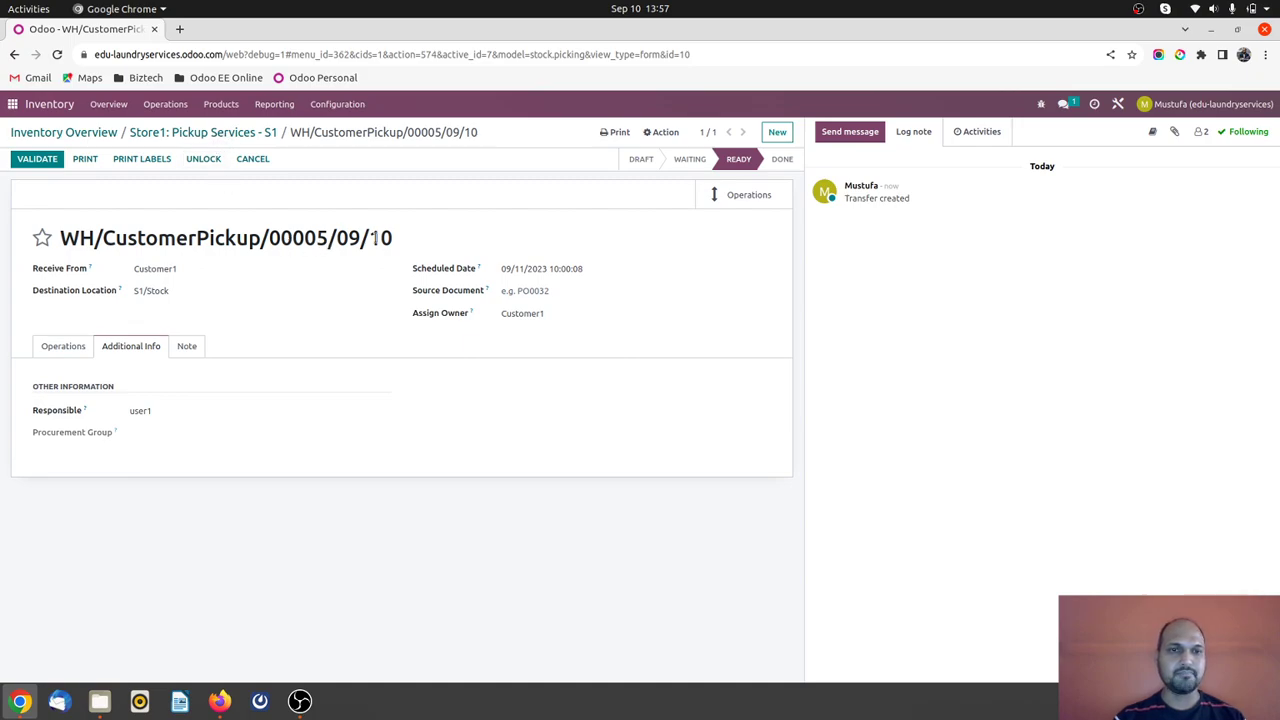
- Create a second Pickup Services - S1 transfer received from Customer2
left_click(240, 132)
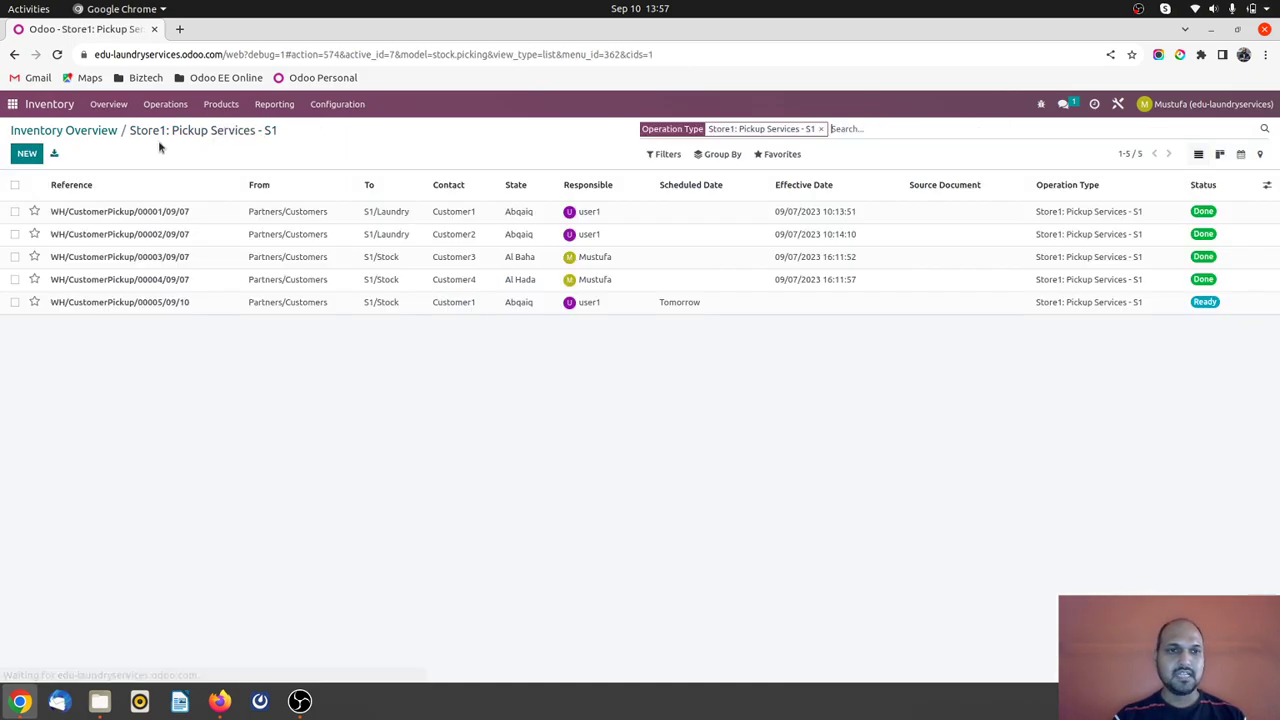
left_click(27, 153)
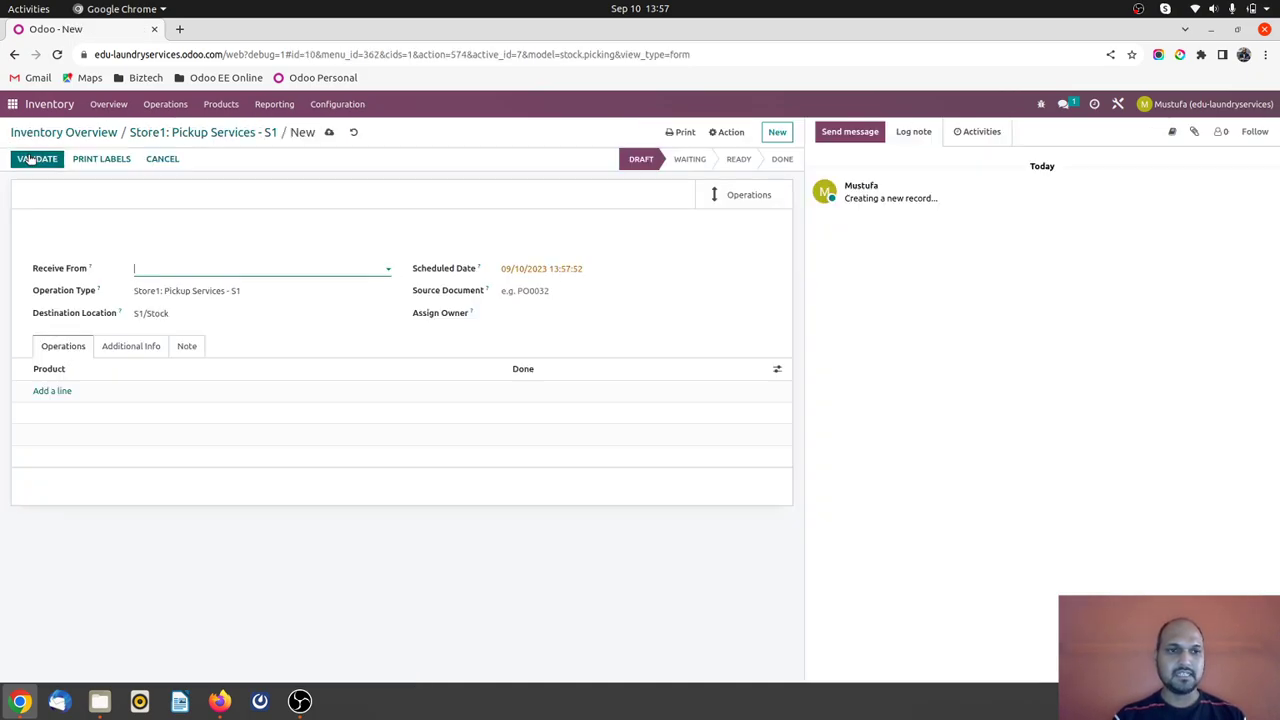
left_click(187, 267)
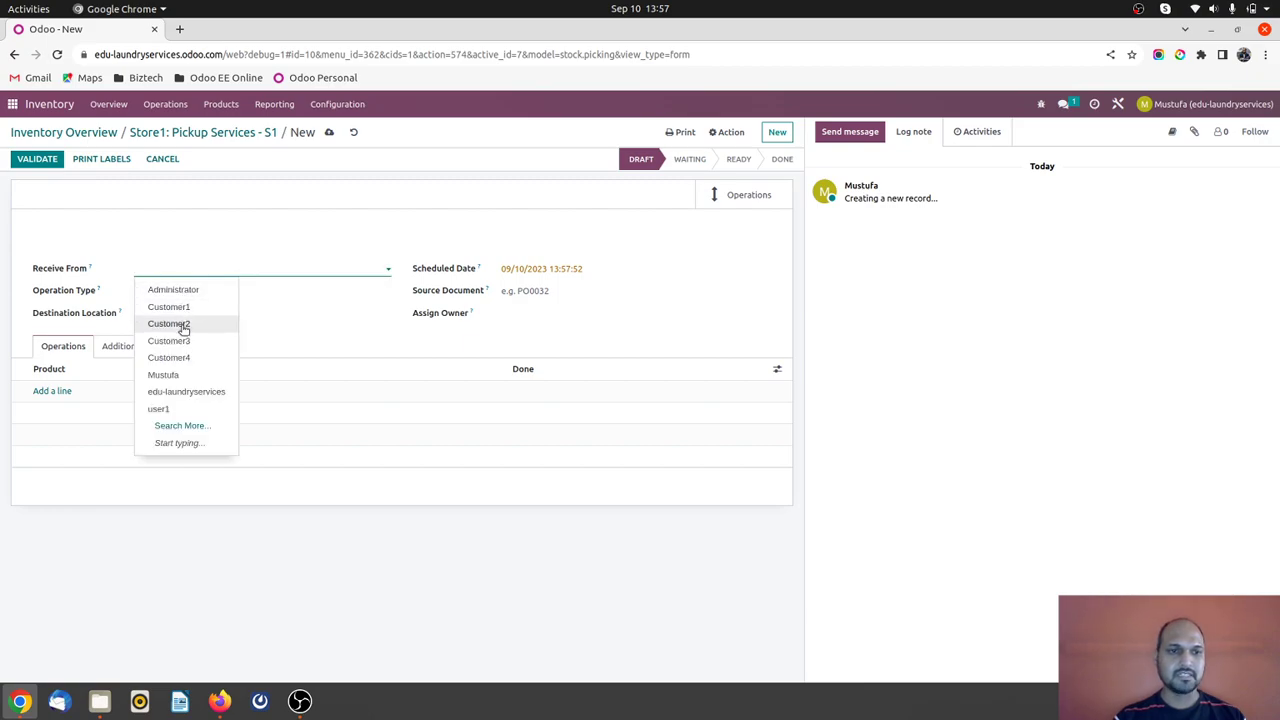
left_click(169, 324)
- Schedule the Customer2 transfer for 09/11/2023 at 10:30
left_click(512, 270)
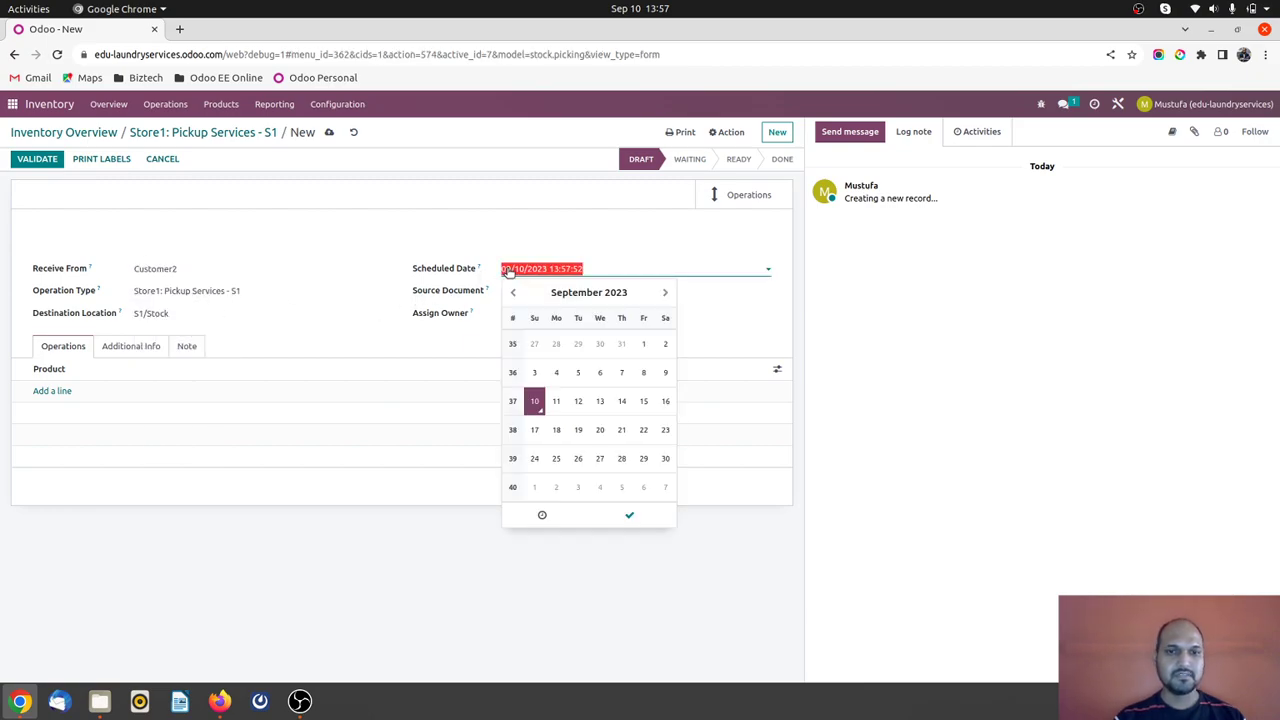
left_click(556, 401)
left_click(543, 515)
left_click(521, 371)
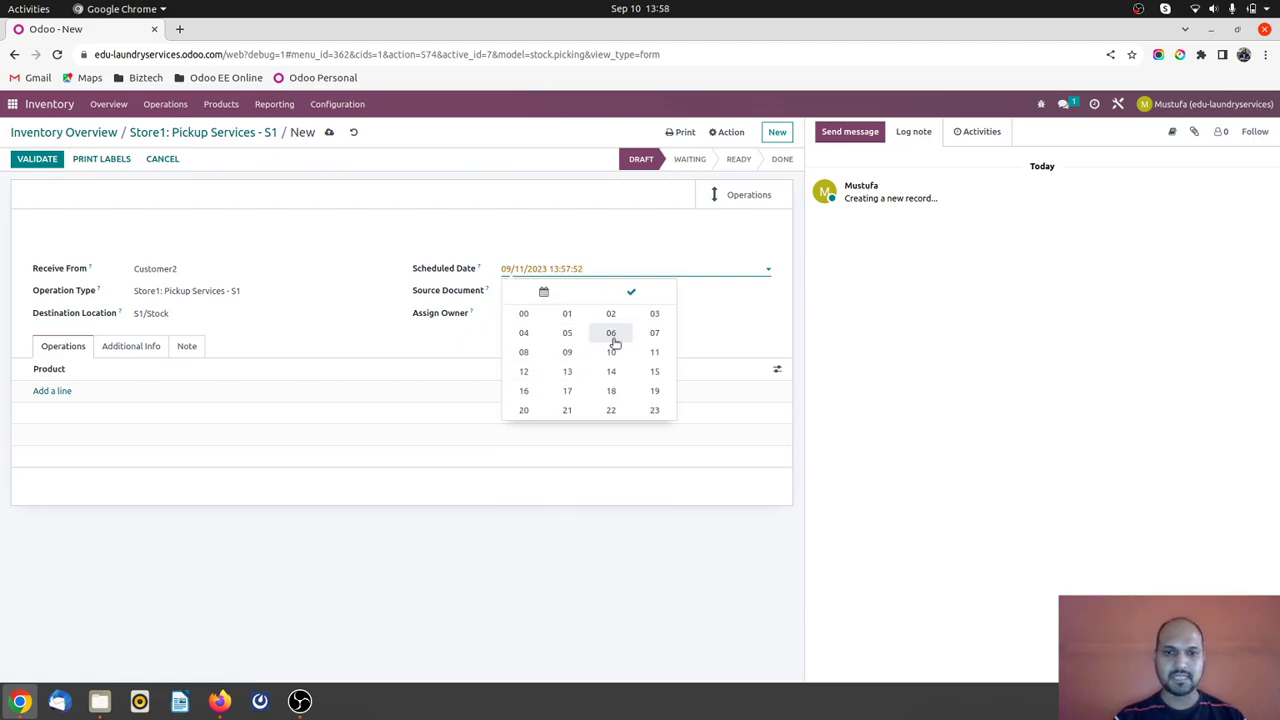
left_click(611, 352)
left_click(600, 372)
left_click(611, 358)
left_click(641, 259)
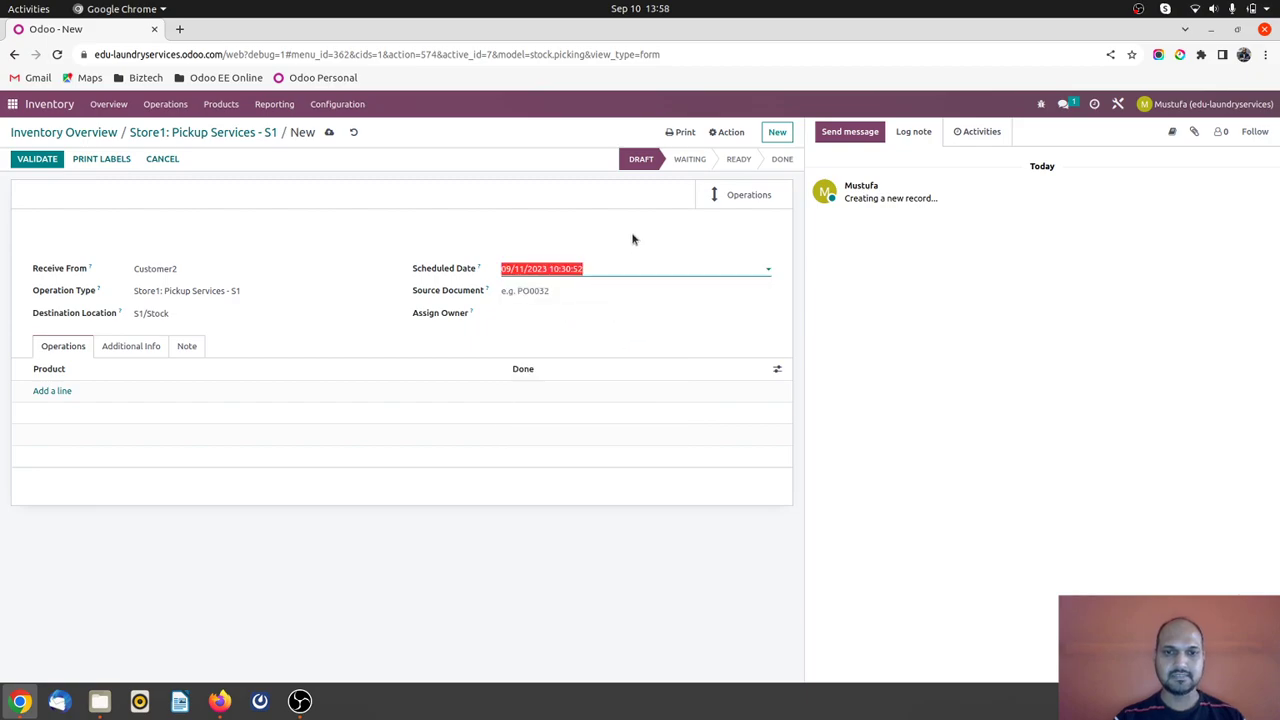
- Assign Customer2 as the transfer's owner and add a product line for Clothes
left_click(522, 313)
left_click(529, 367)
left_click(57, 392)
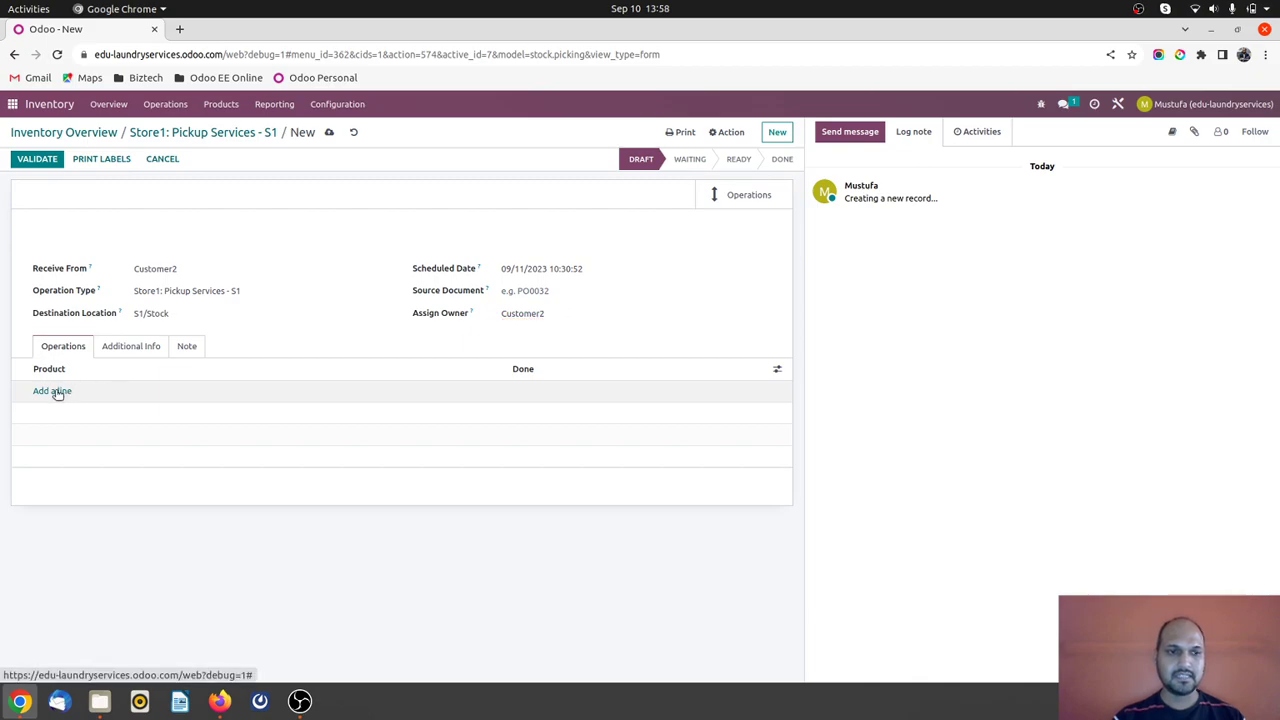
type("cl")
left_click(72, 410)
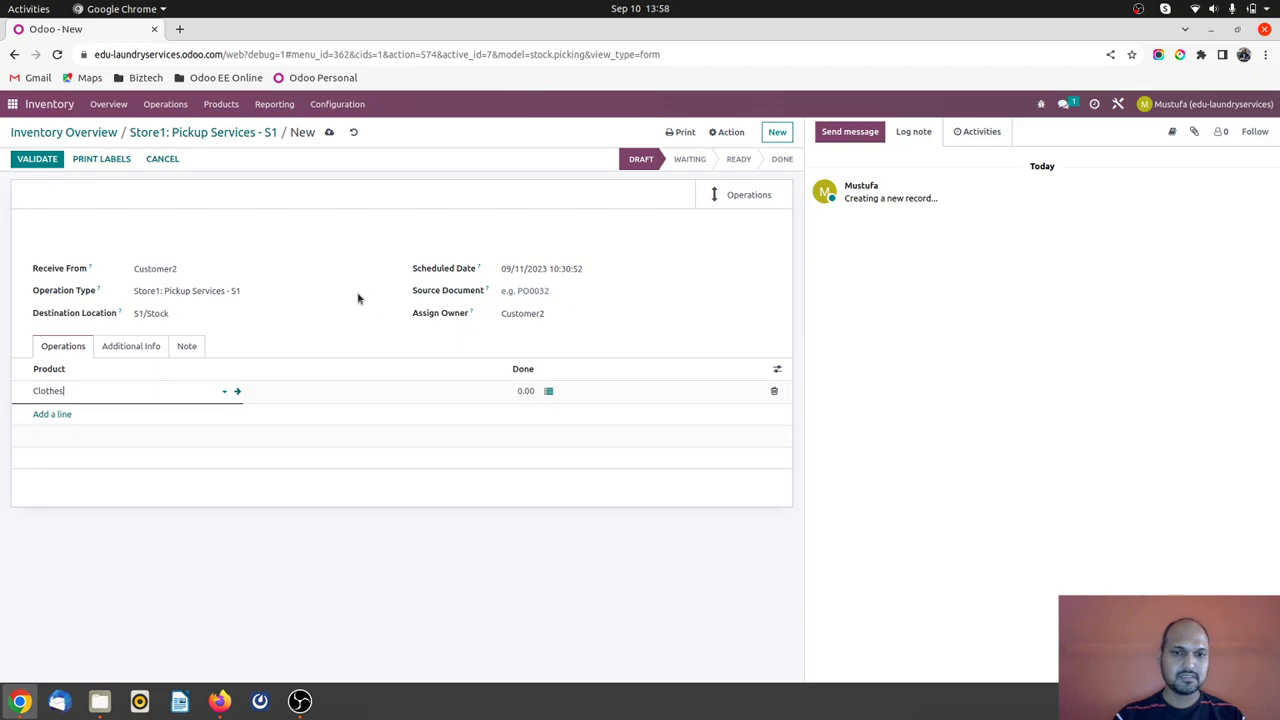
- Set user2 as the responsible for the Customer2 transfer and save the record
left_click(157, 343)
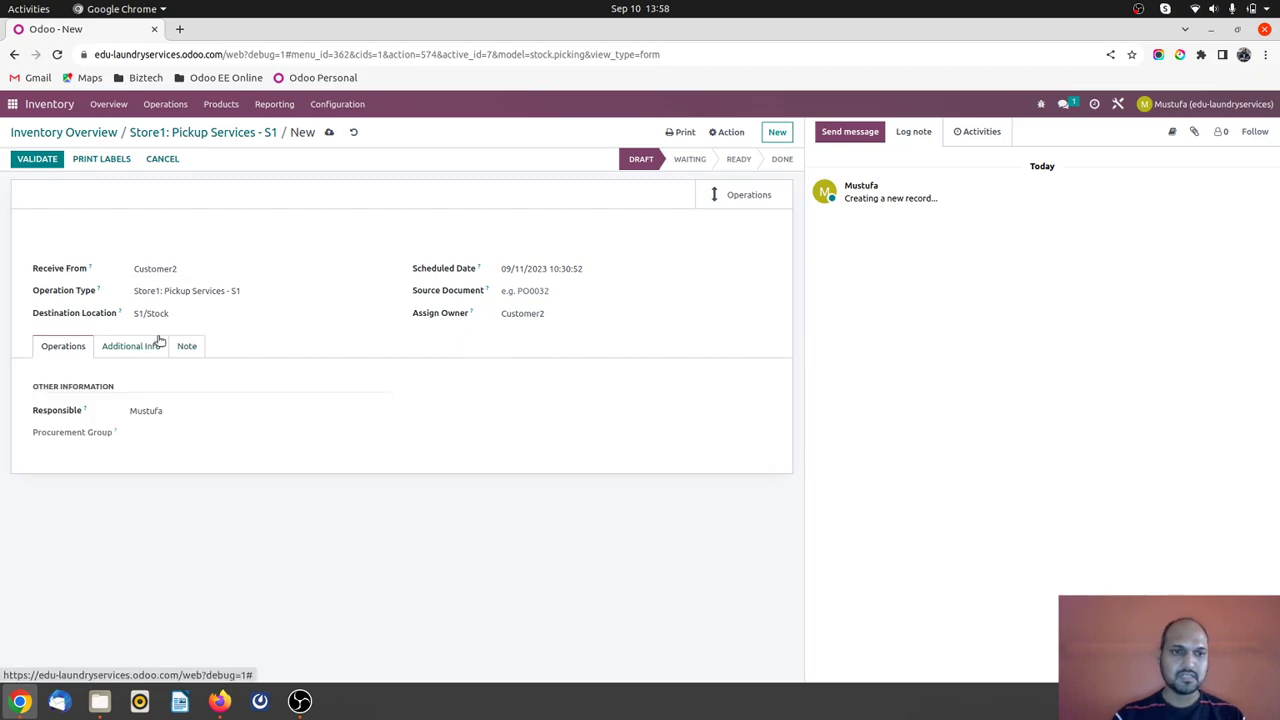
left_click(166, 408)
left_click(166, 463)
left_click(328, 133)
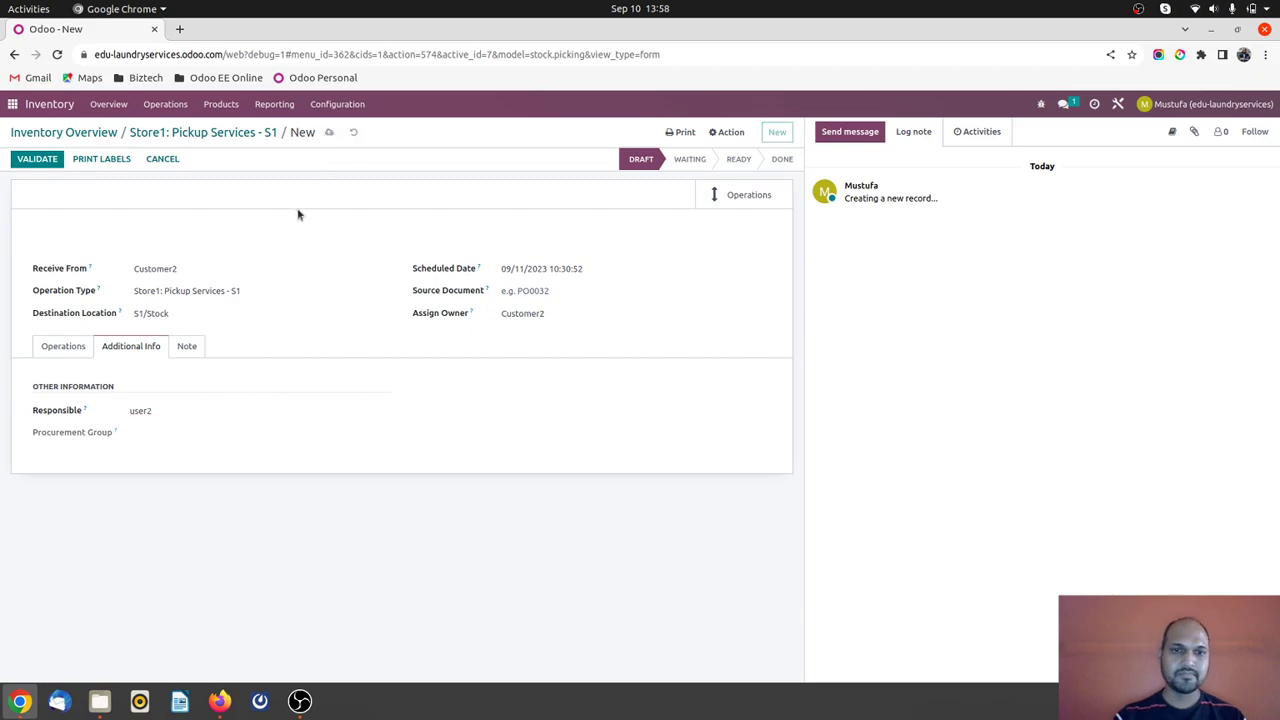
- Return to the Store1: Pickup Services - S1 transfer list and open its optional columns selection
left_click(195, 134)
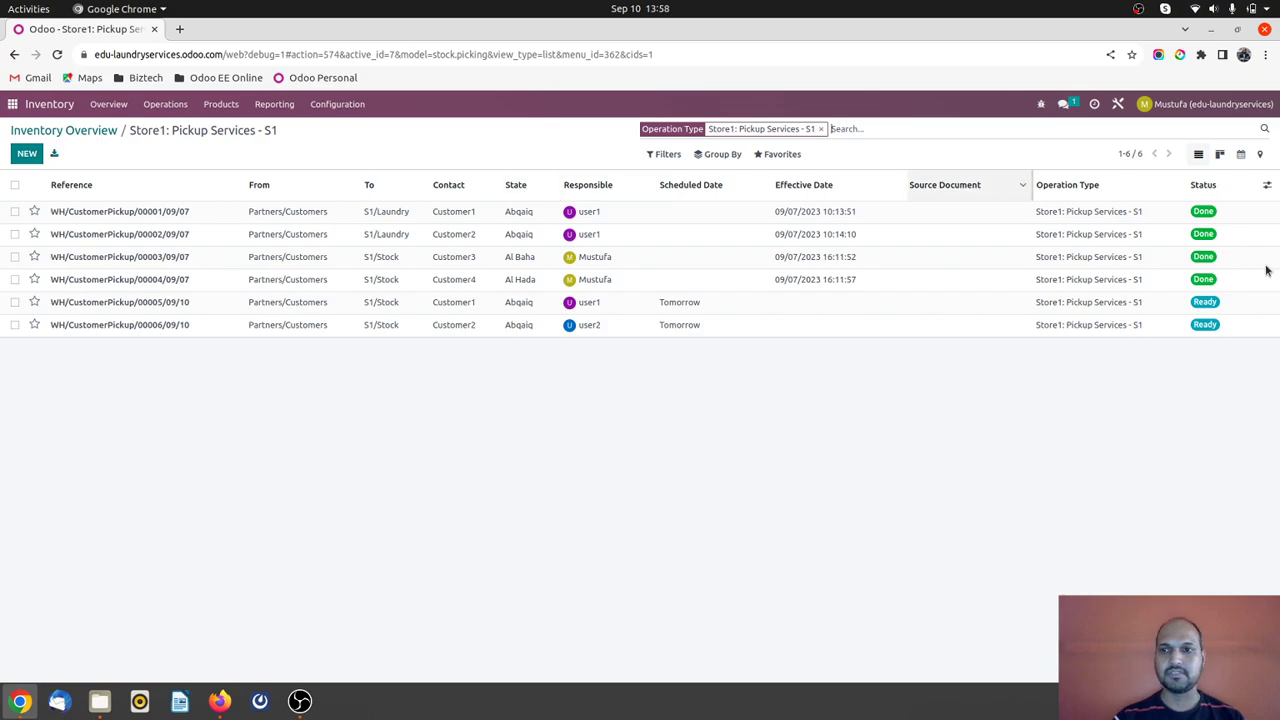
left_click(1270, 188)
left_click(1020, 194)
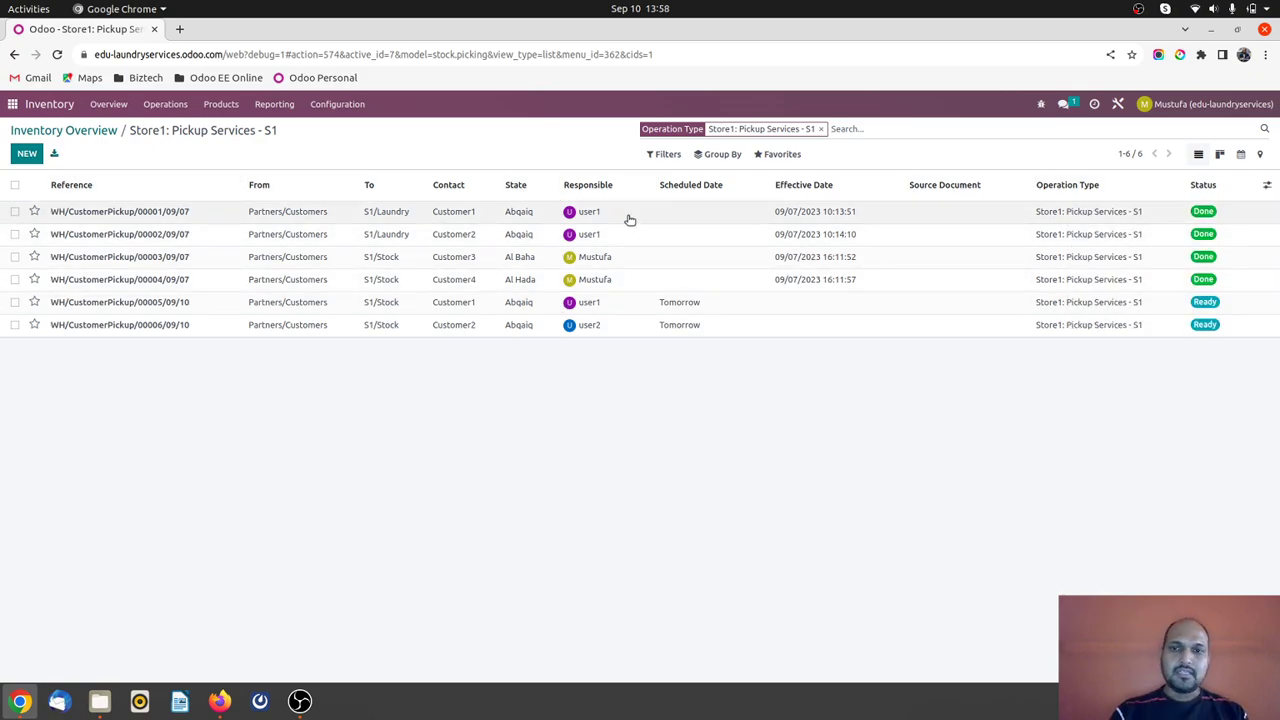
- Try a custom filter showing only pickup transfers whose Assign Owner is set, and clear that filter
left_click(726, 156)
left_click(664, 154)
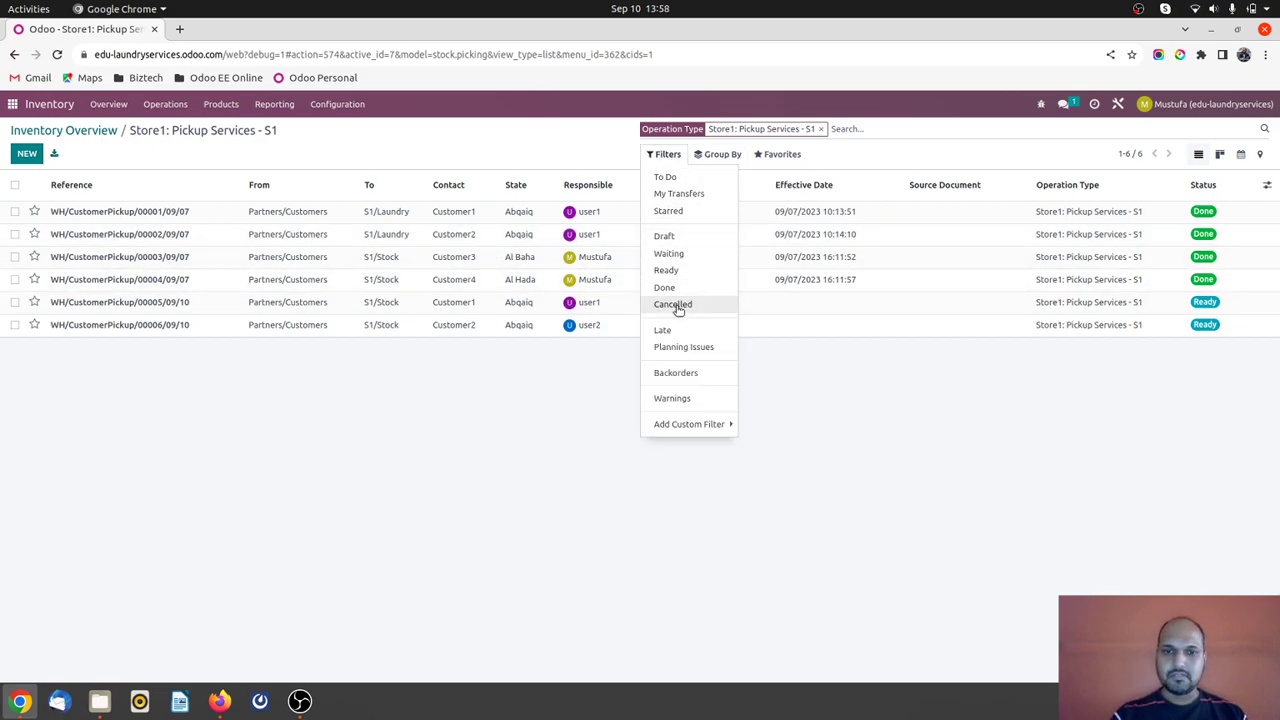
left_click(686, 422)
left_click(771, 424)
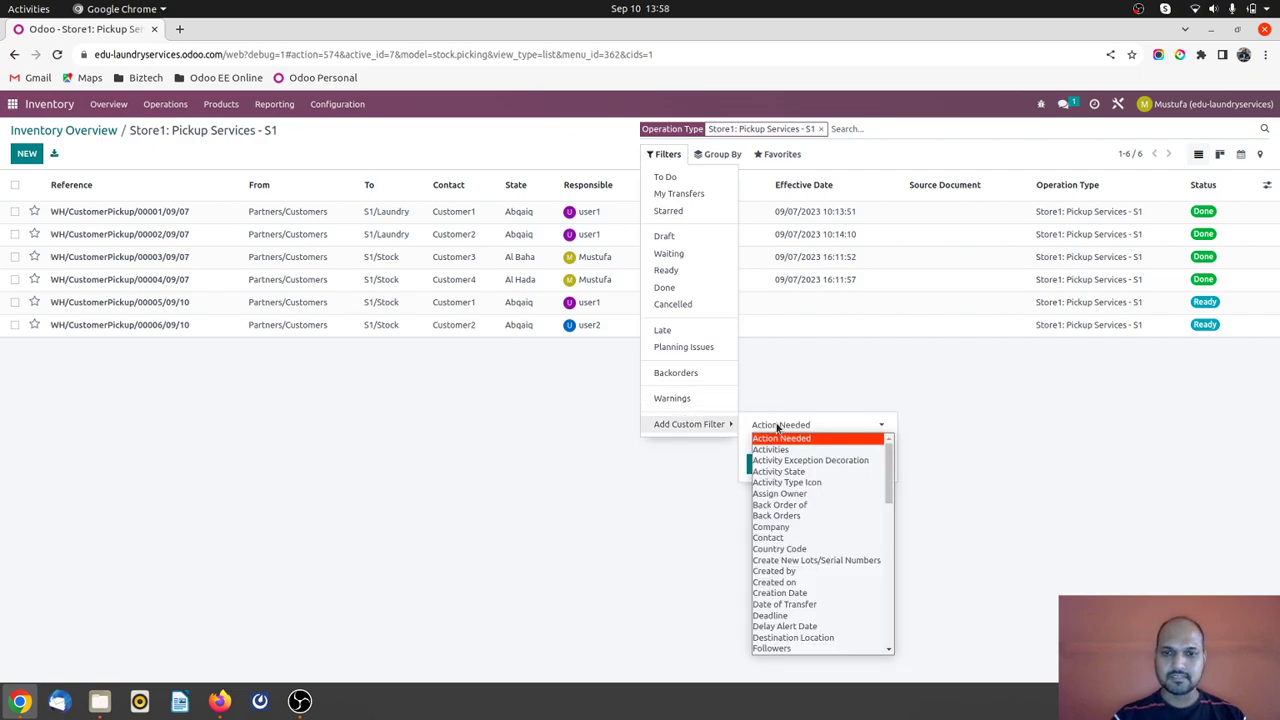
left_click(780, 494)
left_click(804, 450)
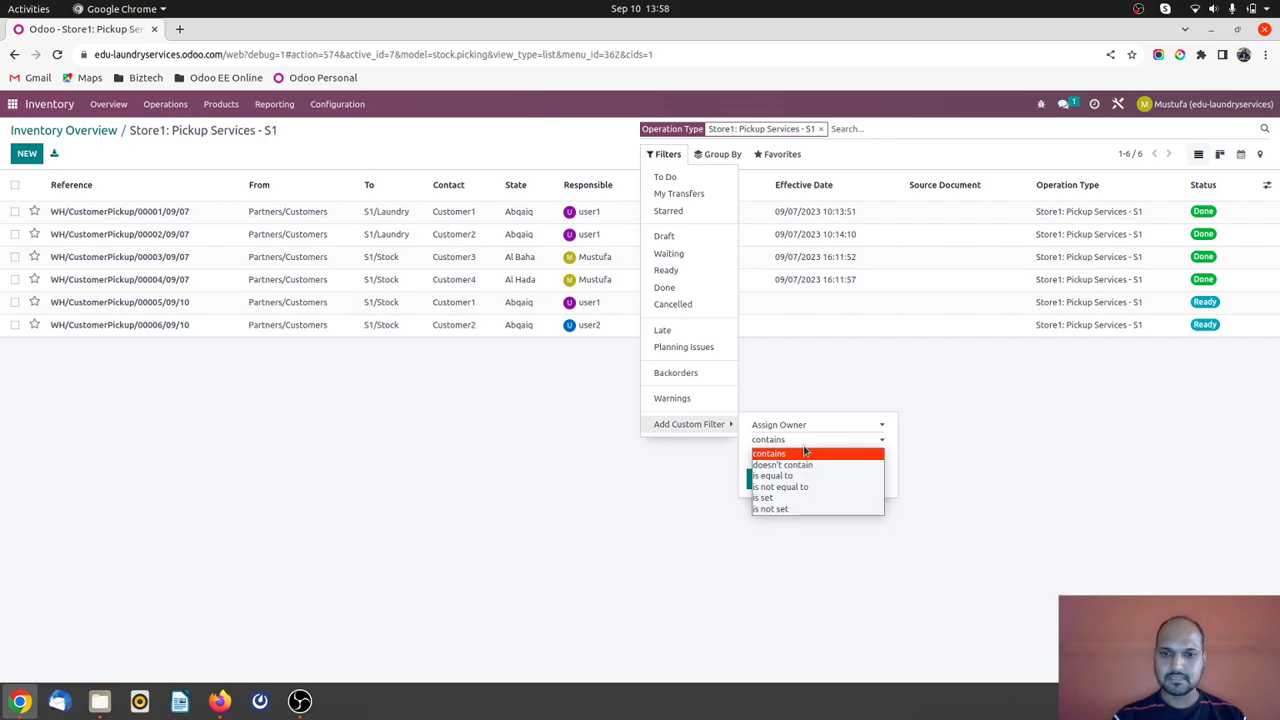
left_click(785, 497)
left_click(775, 464)
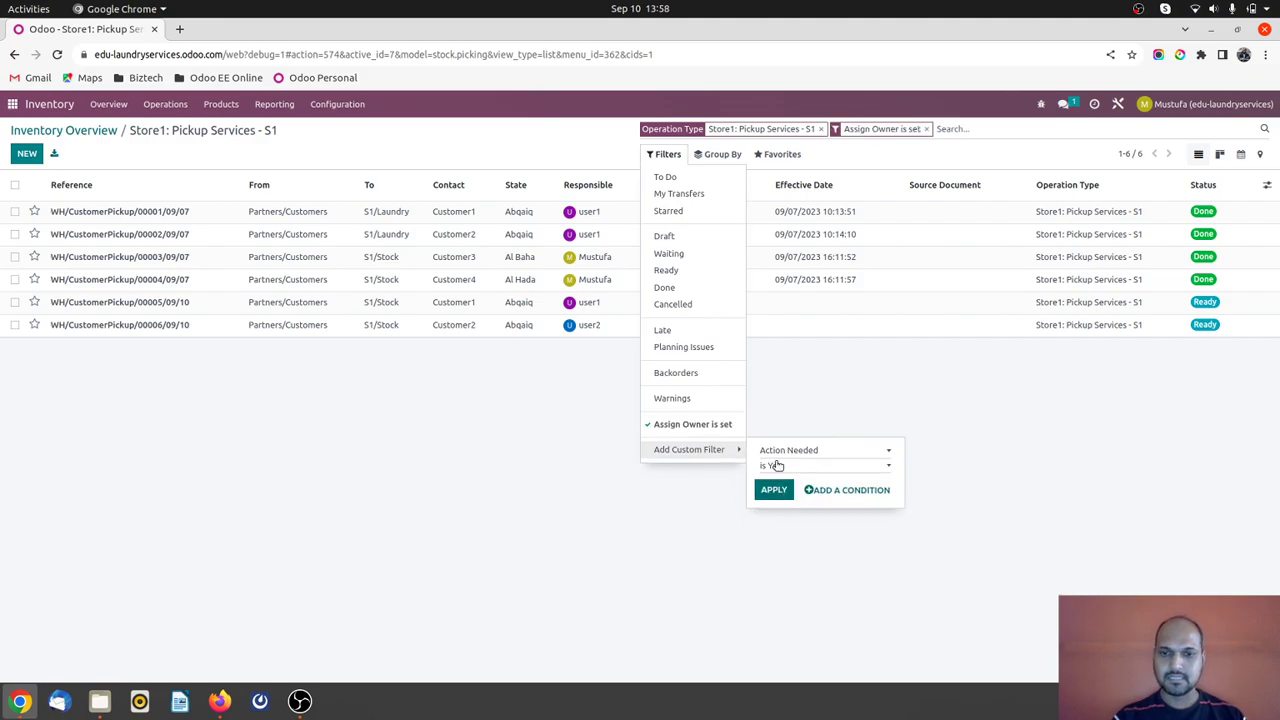
left_click(600, 468)
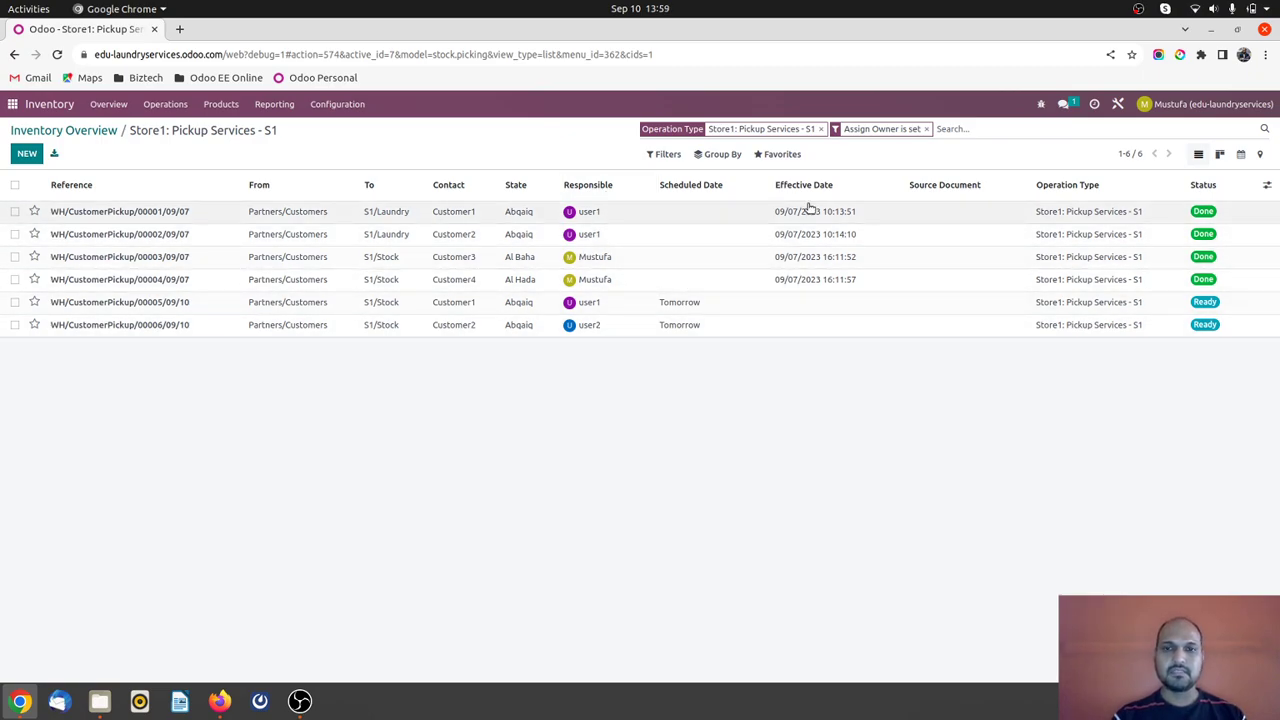
left_click(924, 131)
- Try a custom grouping of the pickup transfers by Assign Owner, and remove the grouping
left_click(720, 154)
left_click(748, 253)
left_click(830, 257)
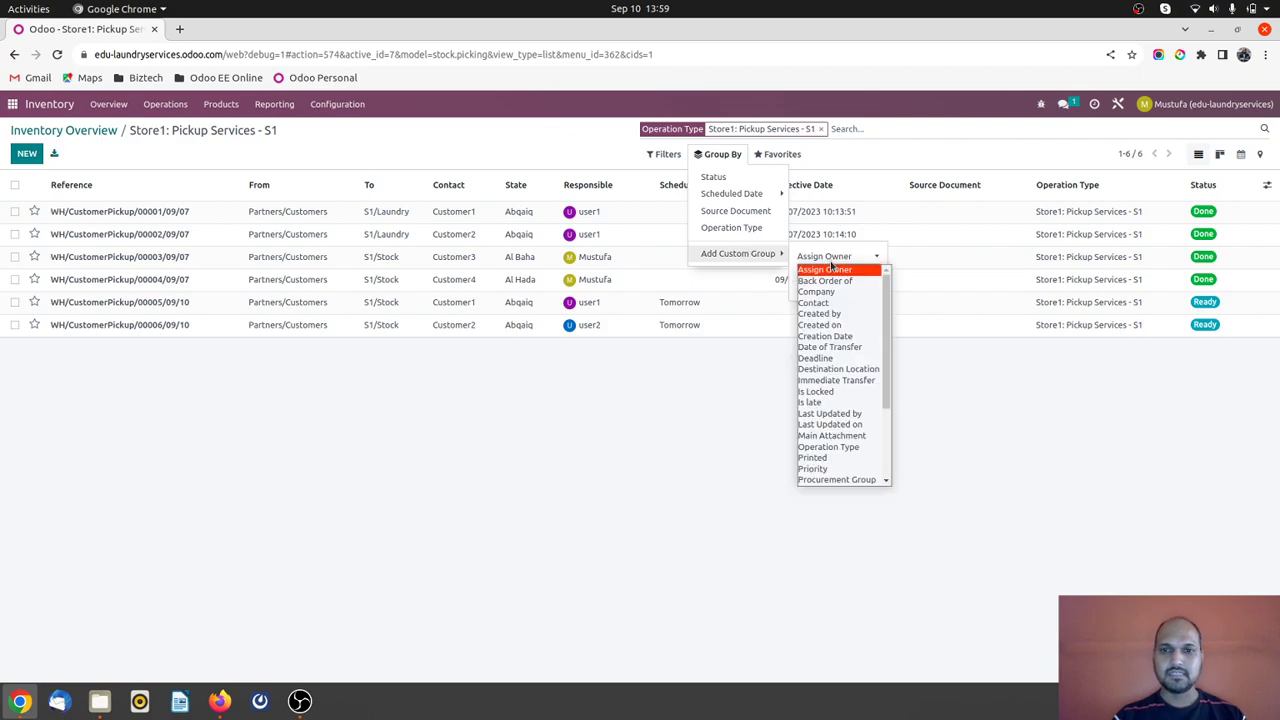
left_click(830, 268)
left_click(830, 257)
scroll(838, 345, "down", 5)
scroll(840, 360, "up", 5)
left_click(830, 268)
left_click(836, 283)
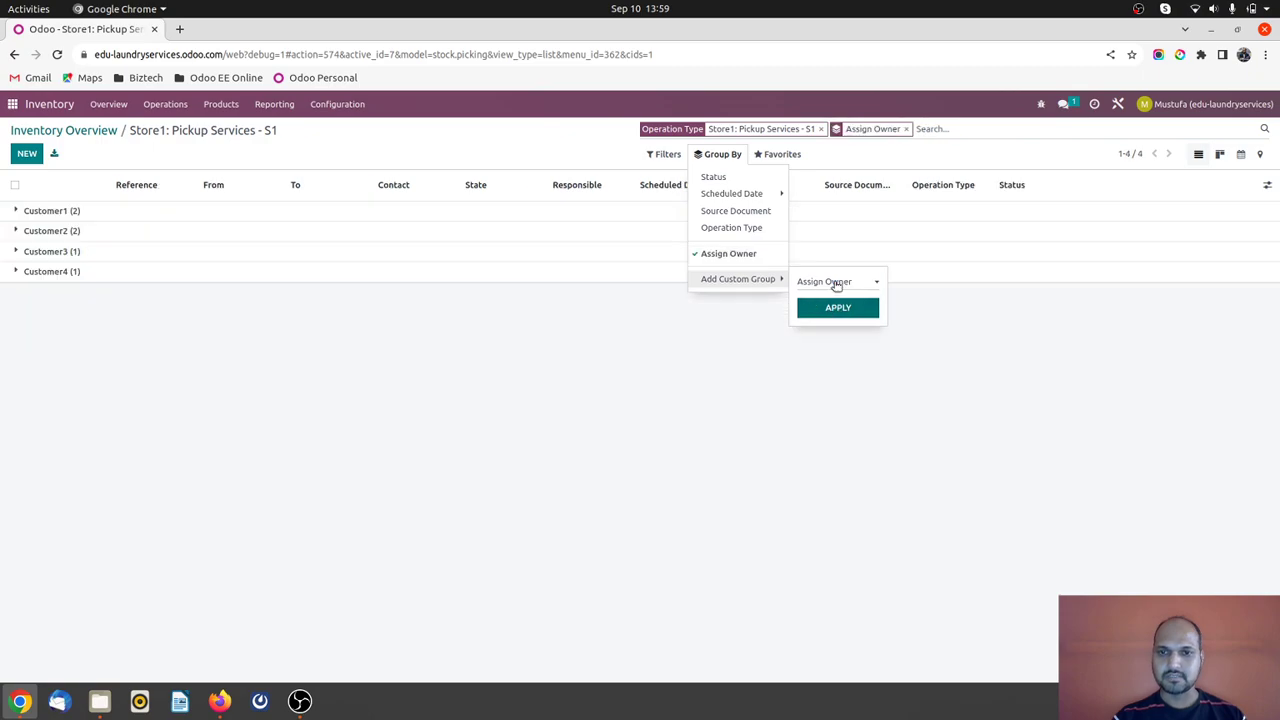
left_click(590, 388)
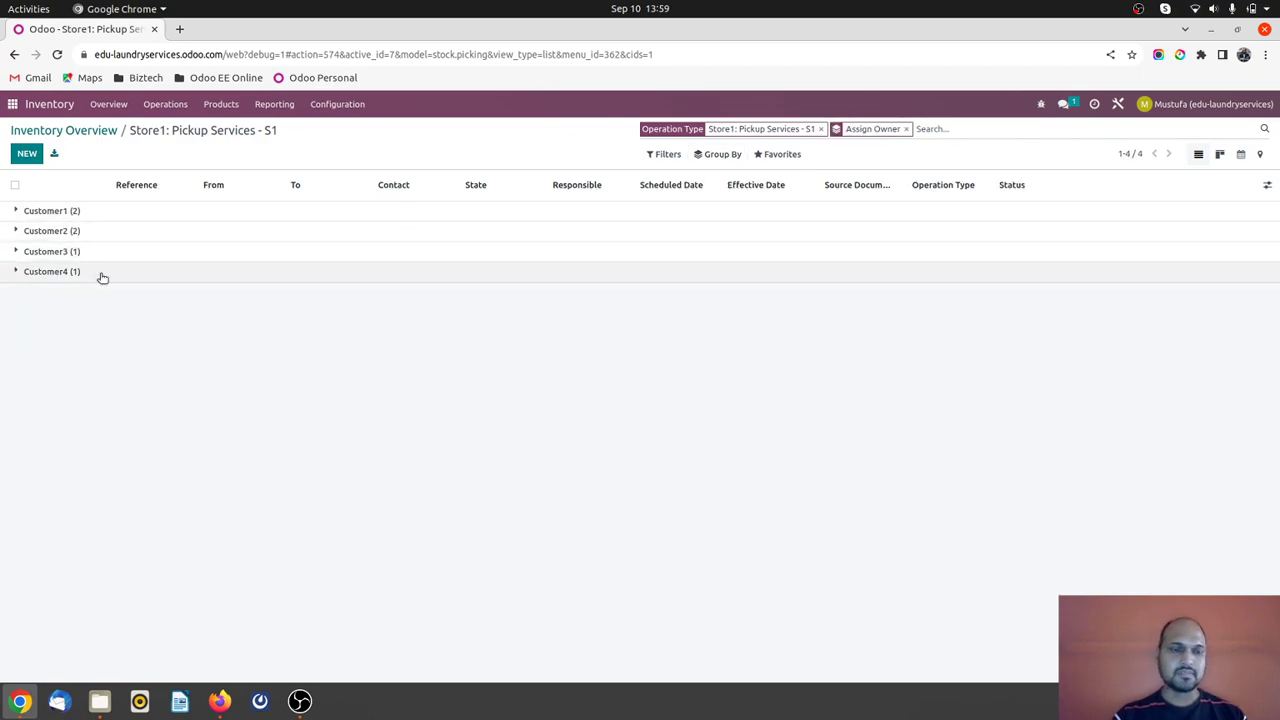
left_click(905, 129)
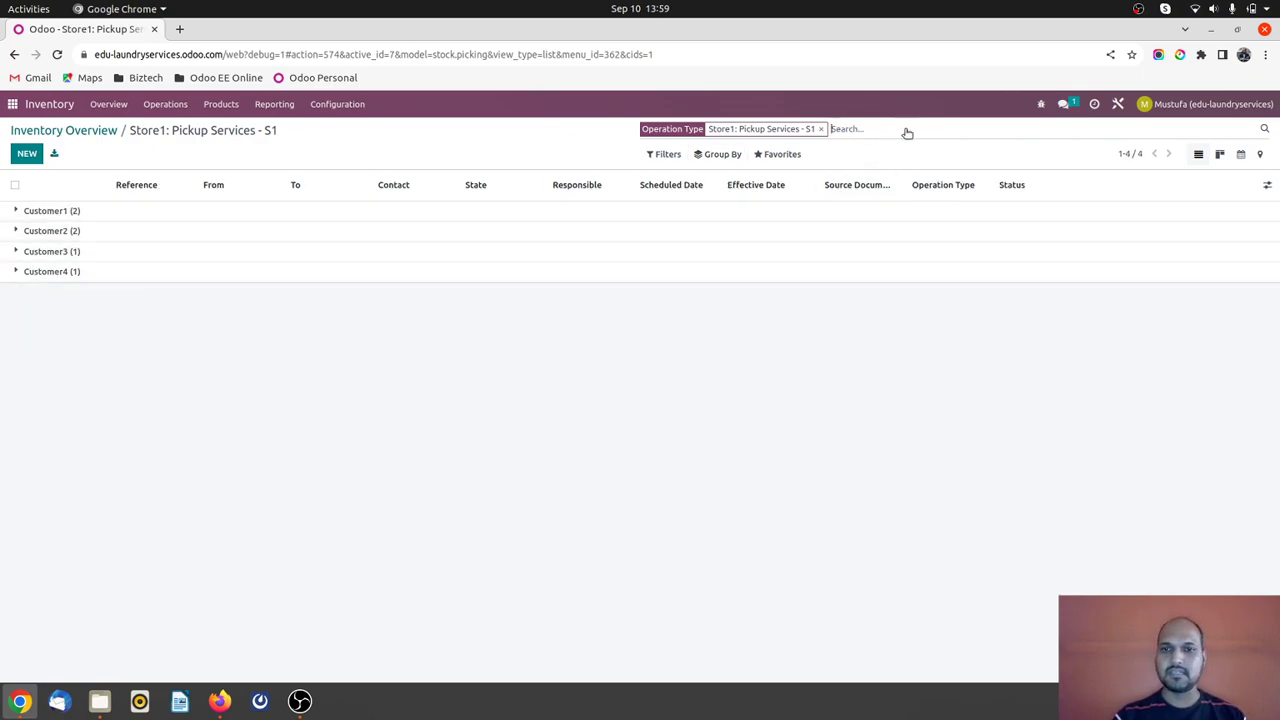
- Group the pickup transfers by Responsible with a custom group and expand every responsible's group
left_click(730, 154)
left_click(758, 279)
left_click(836, 281)
scroll(845, 352, "down", 3)
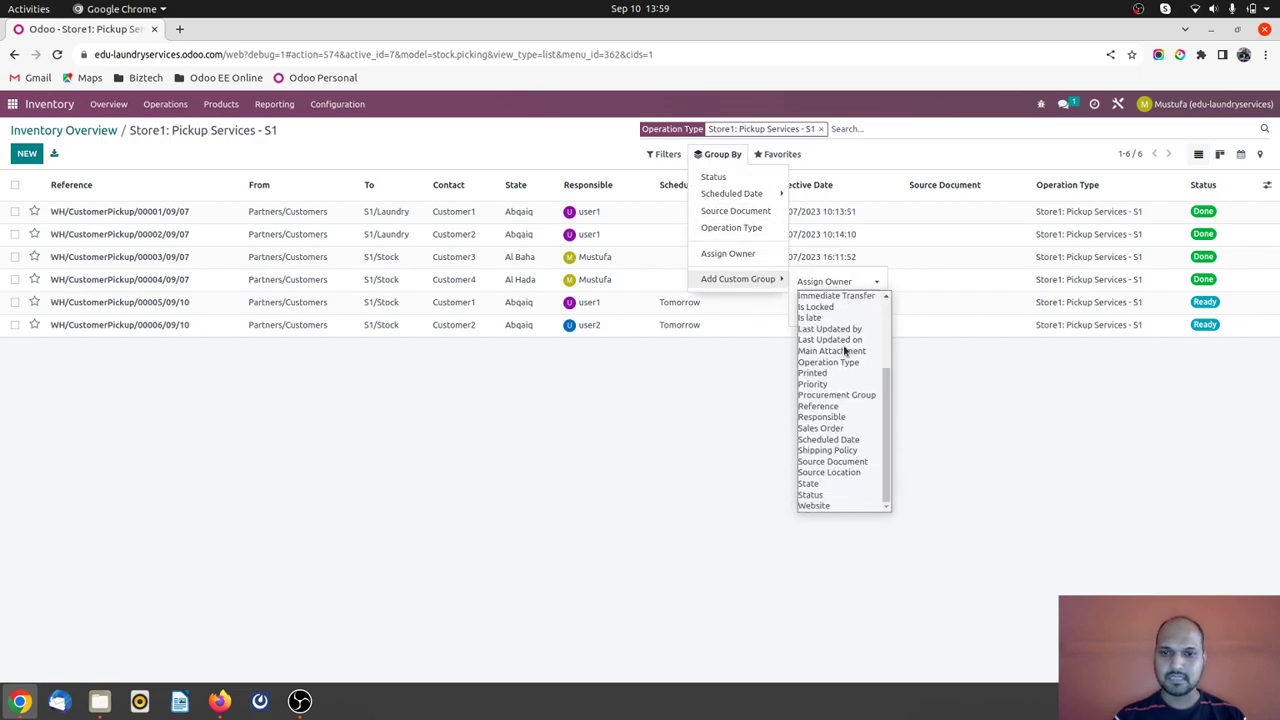
left_click(838, 417)
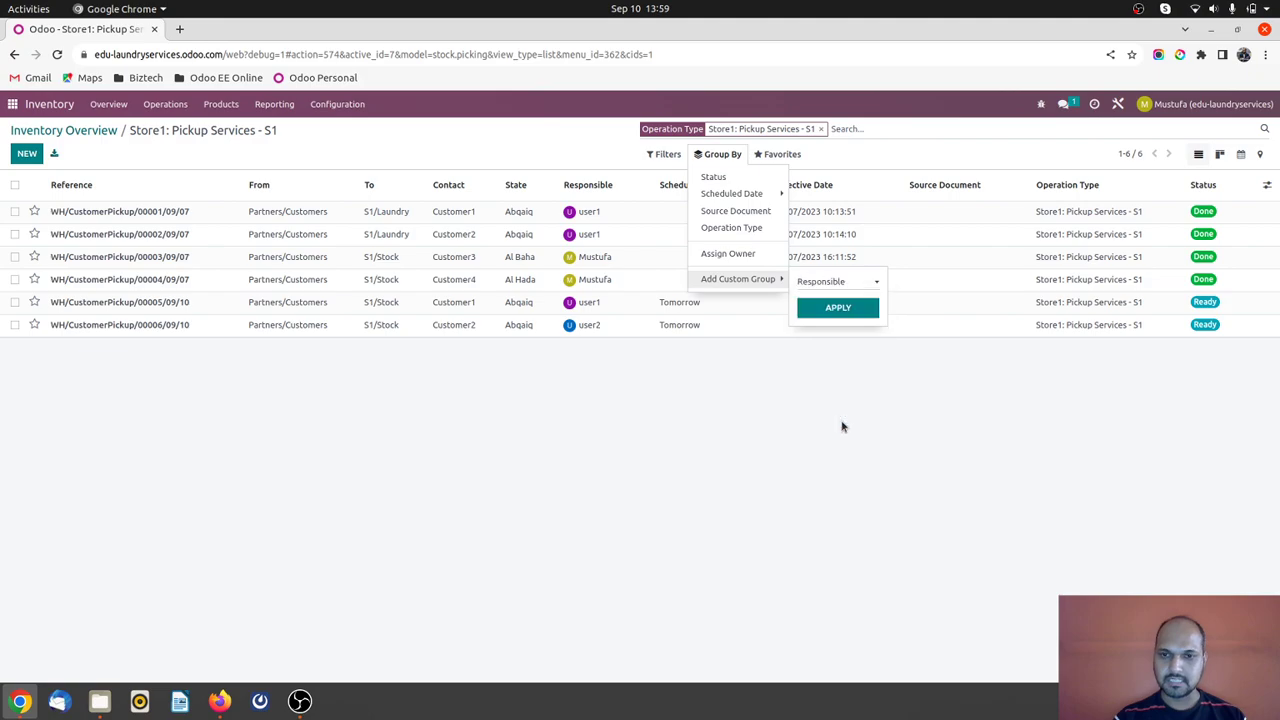
left_click(835, 314)
left_click(425, 341)
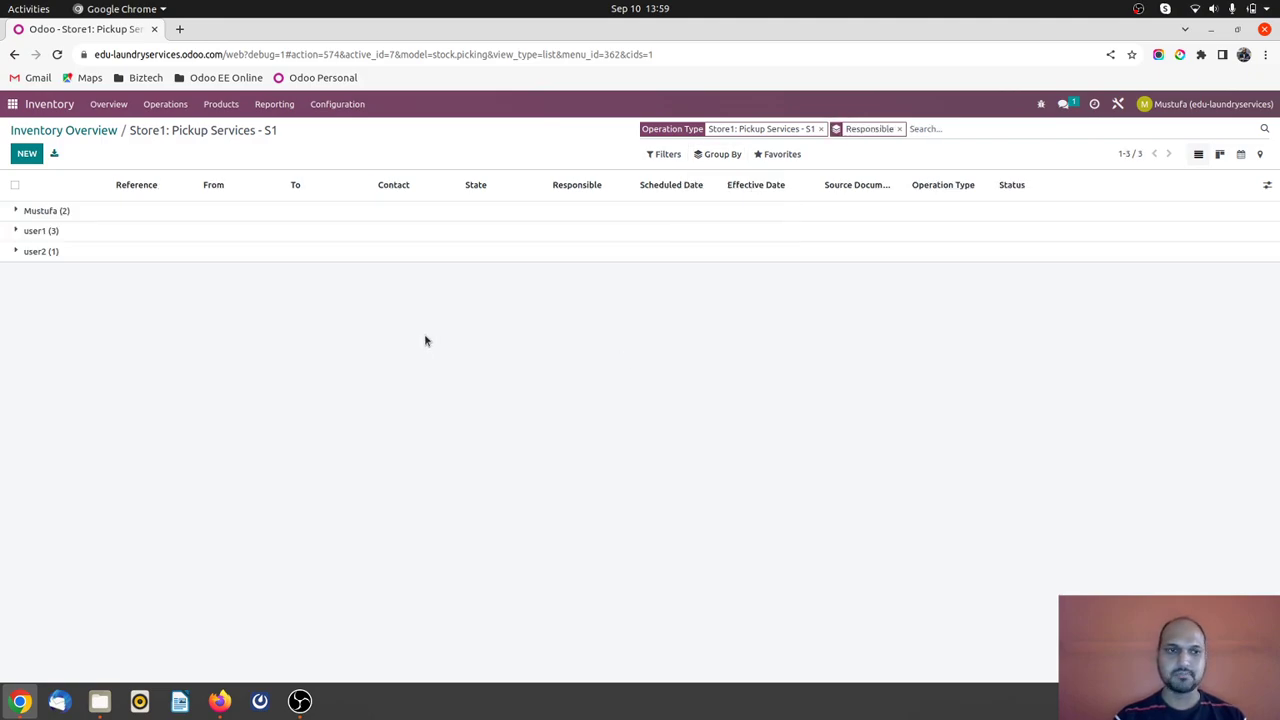
left_click(100, 252)
left_click(95, 231)
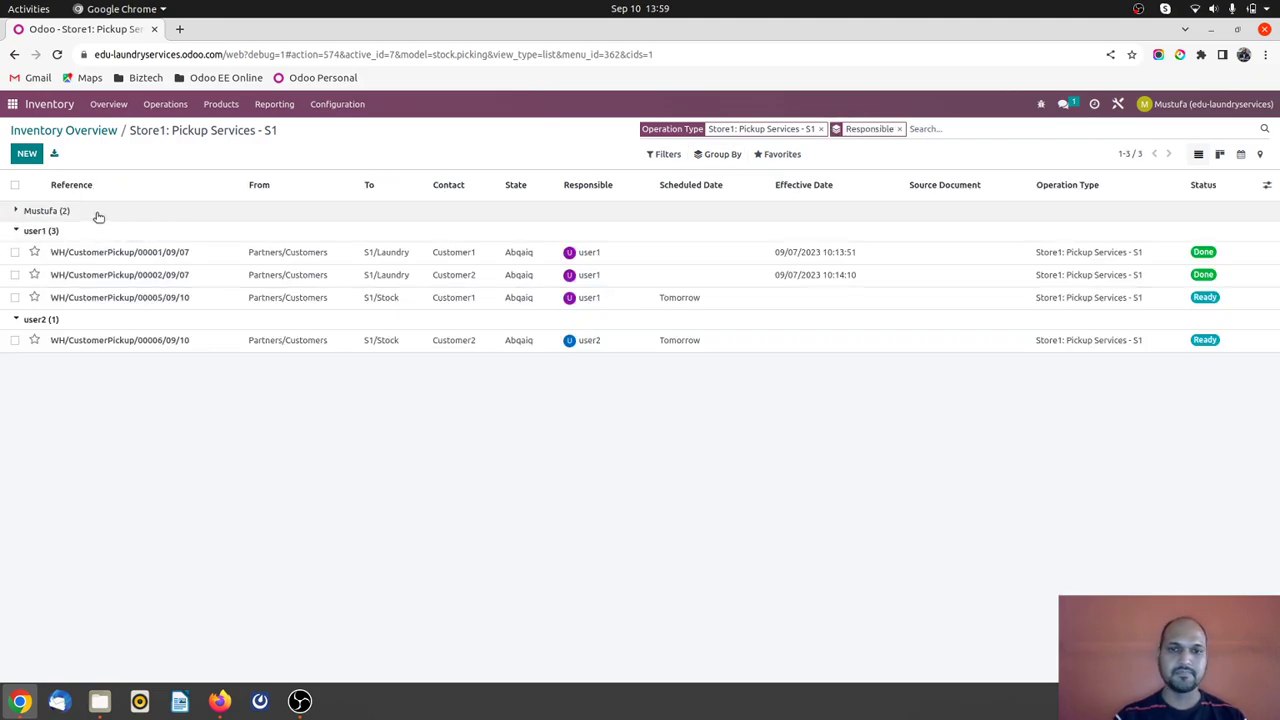
left_click(98, 212)
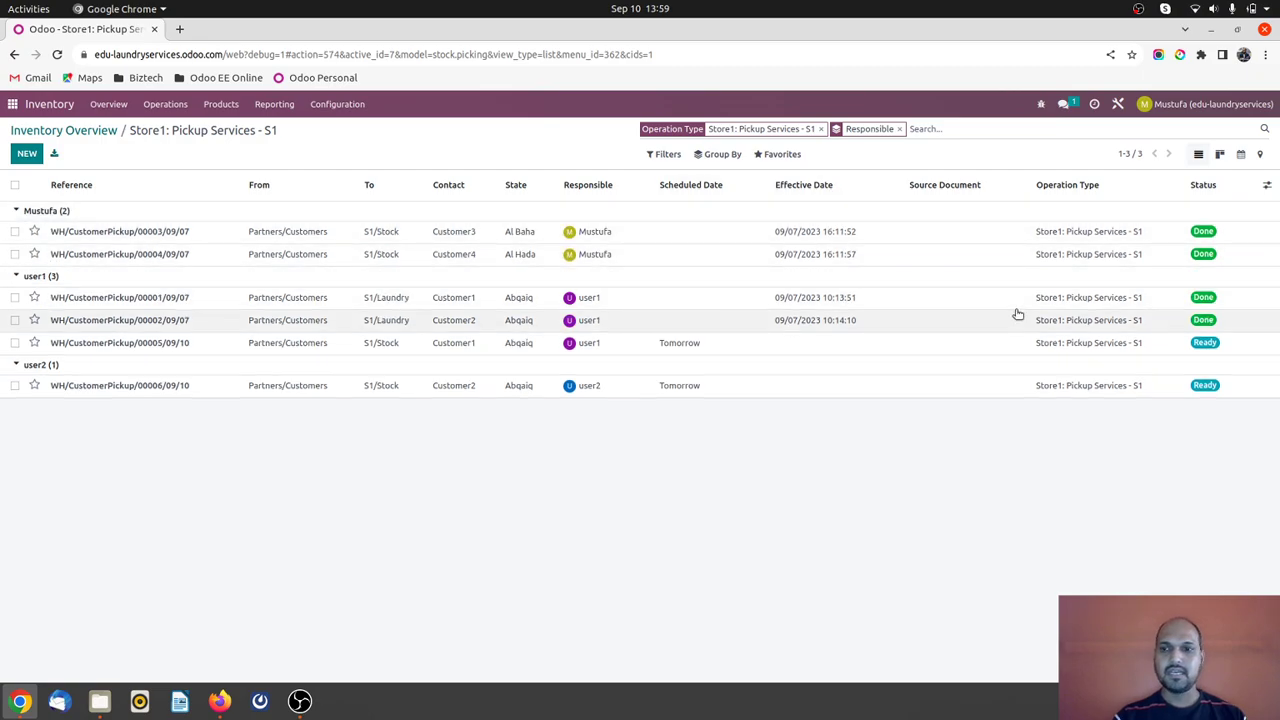
- Filter the grouped transfers to Ready ones and check their pickup locations in the map view
left_click(663, 155)
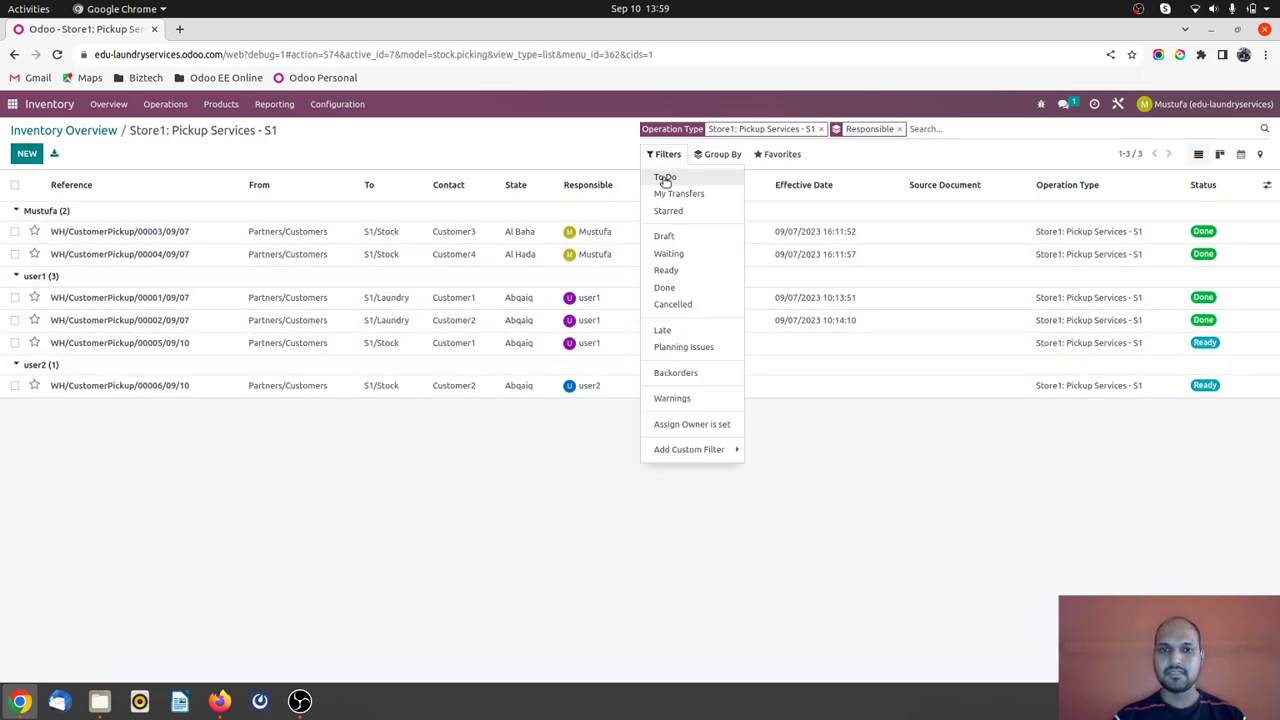
left_click(668, 270)
left_click(596, 167)
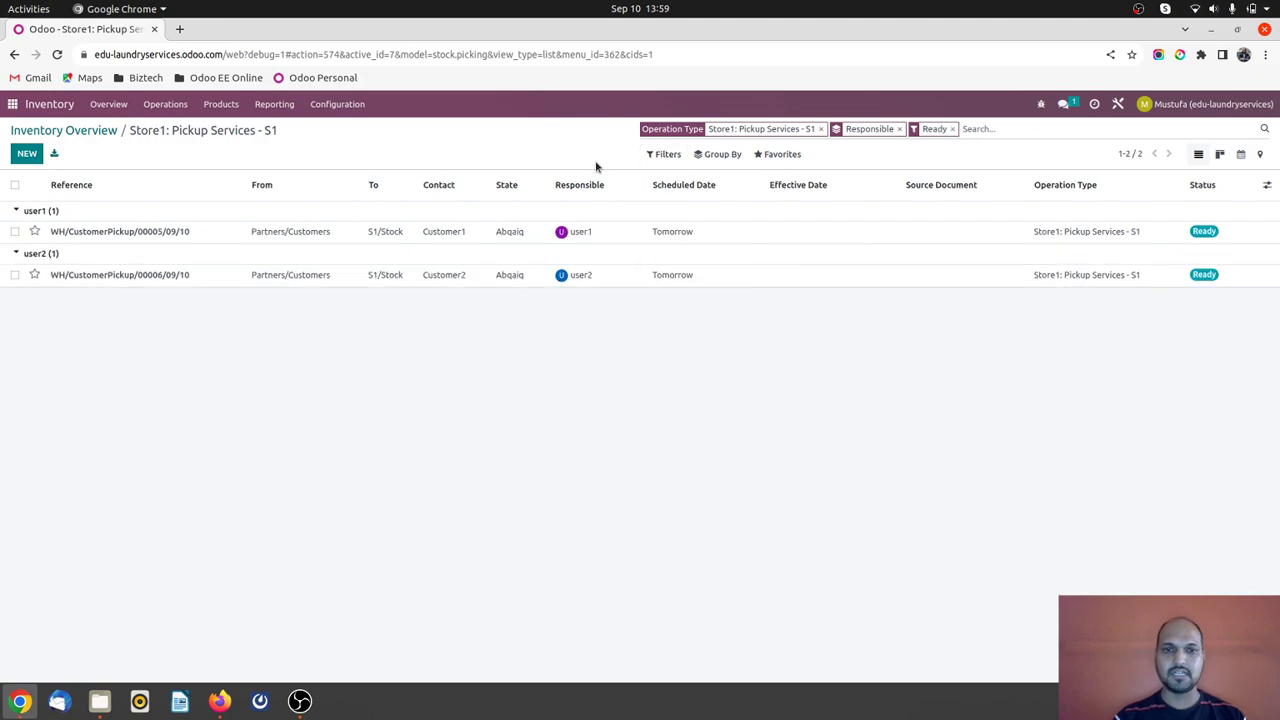
left_click(1262, 155)
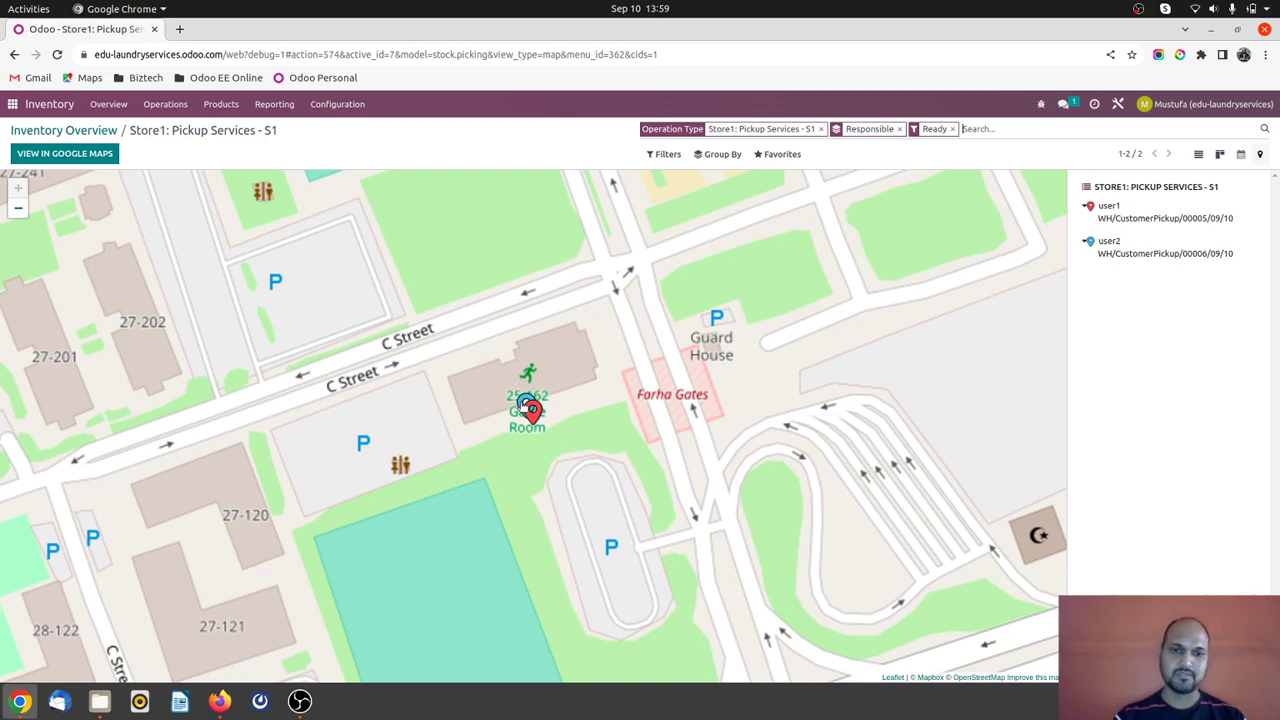
left_click(1199, 155)
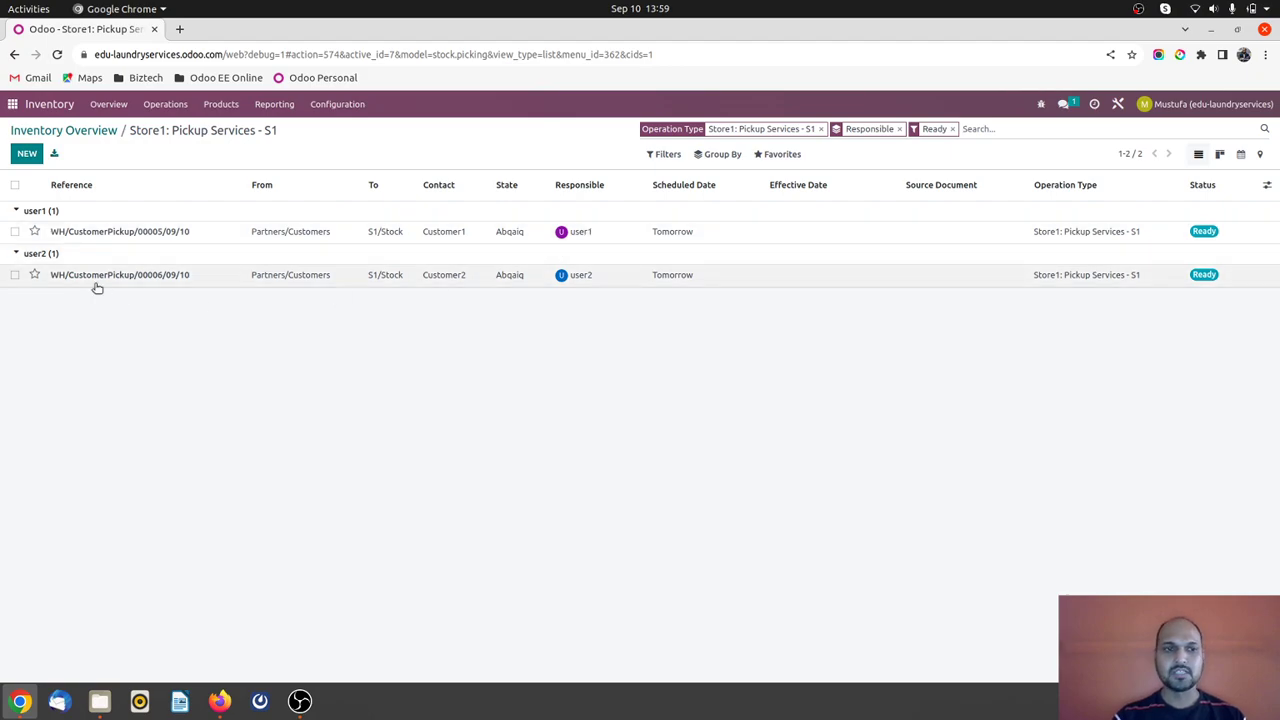
- Set the Responsible of both Ready pickup transfers to user1 in one bulk update
left_click(15, 185)
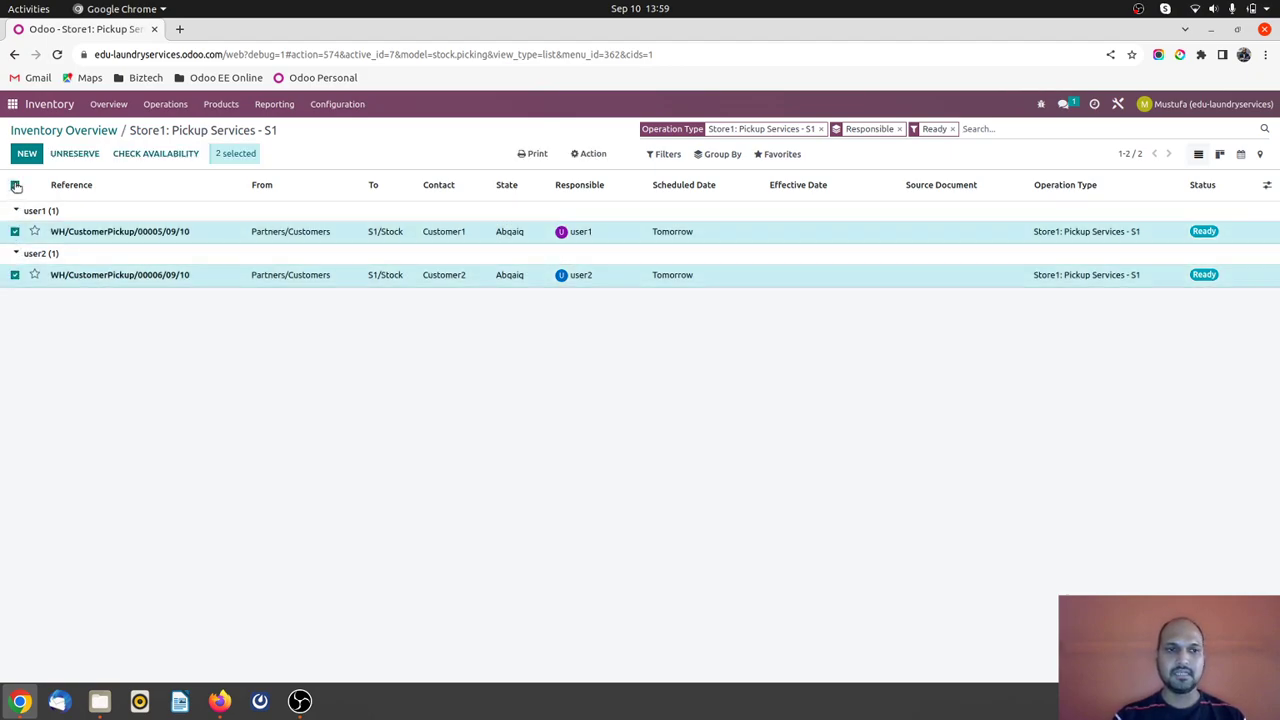
left_click(601, 272)
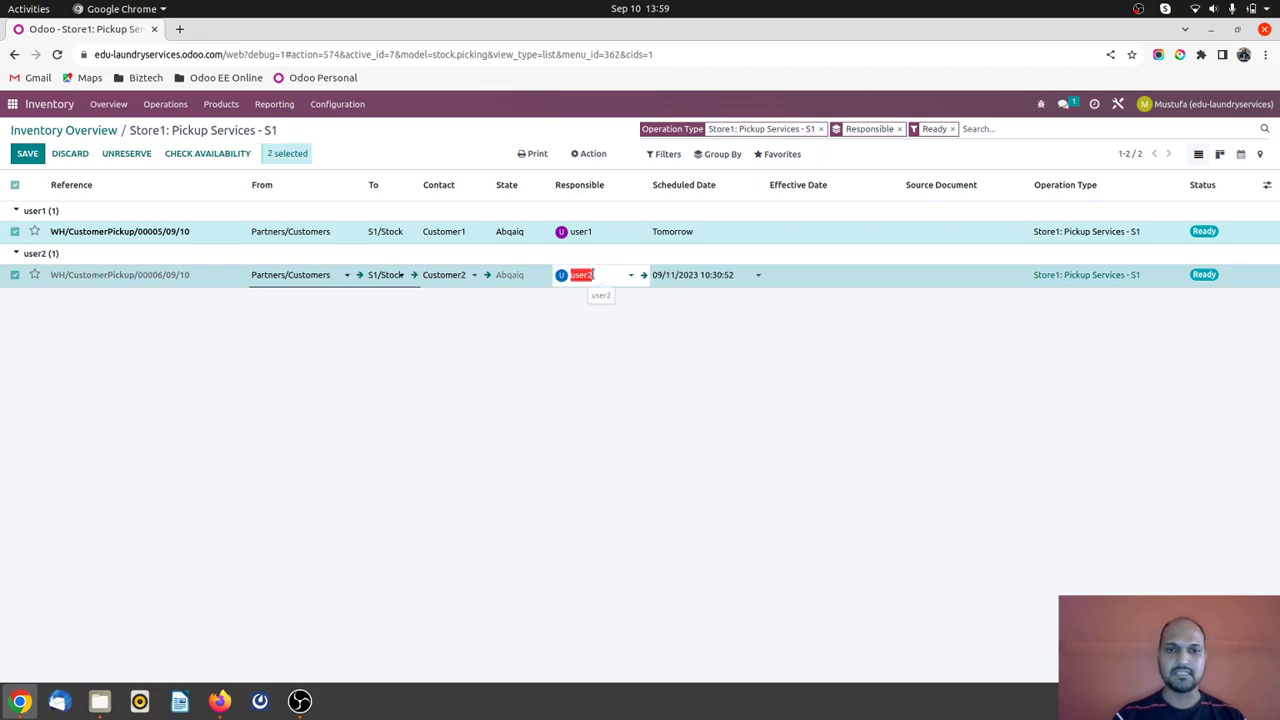
left_click(597, 278)
key("BackSpace")
left_click(598, 294)
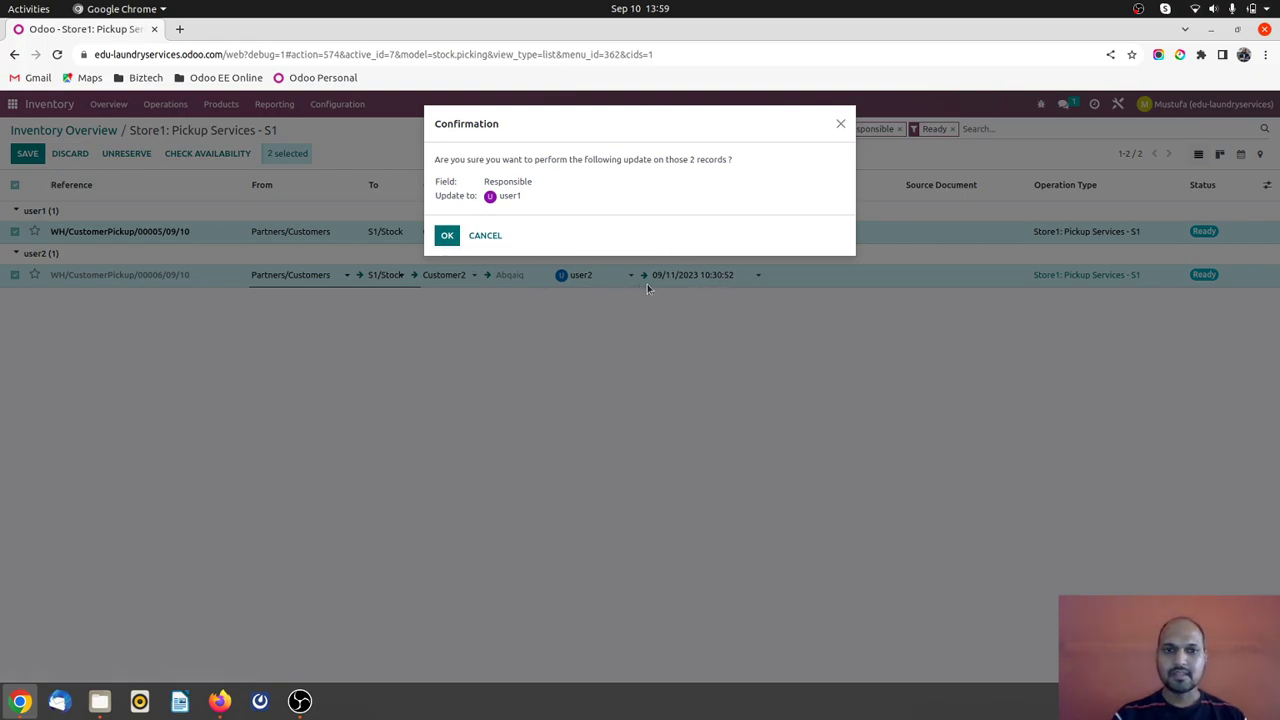
left_click(445, 236)
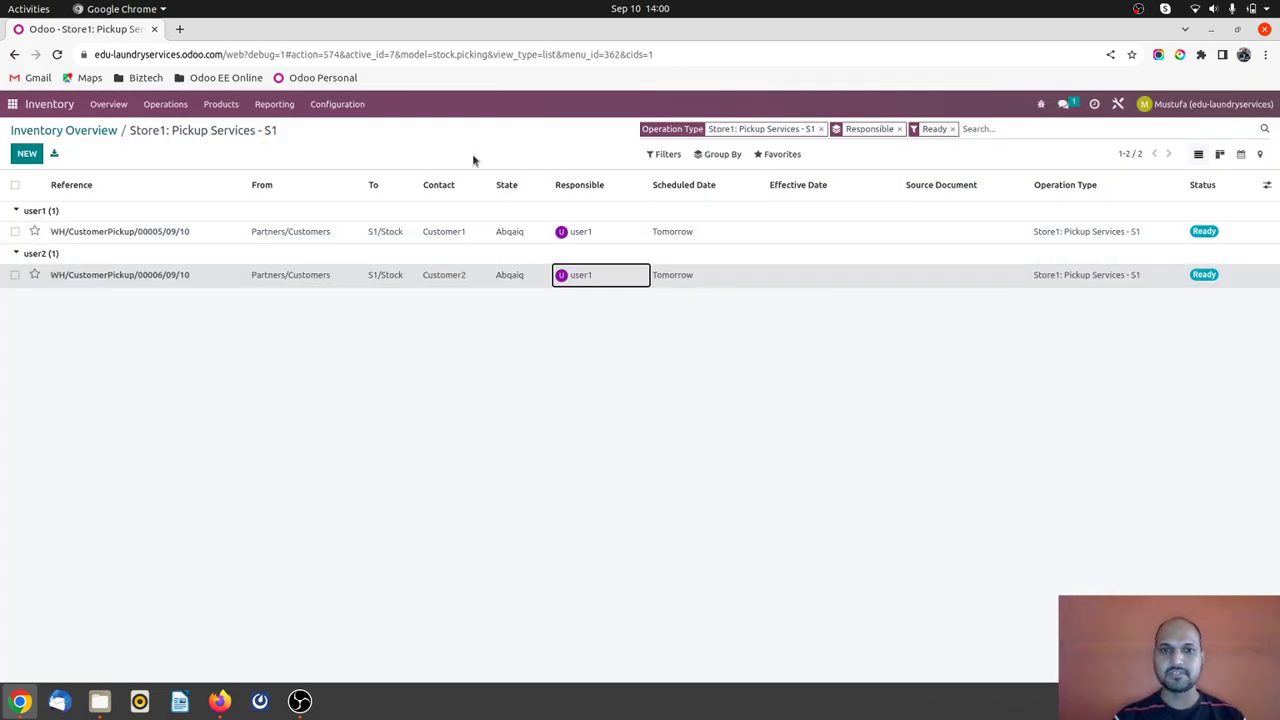
left_click(472, 152)
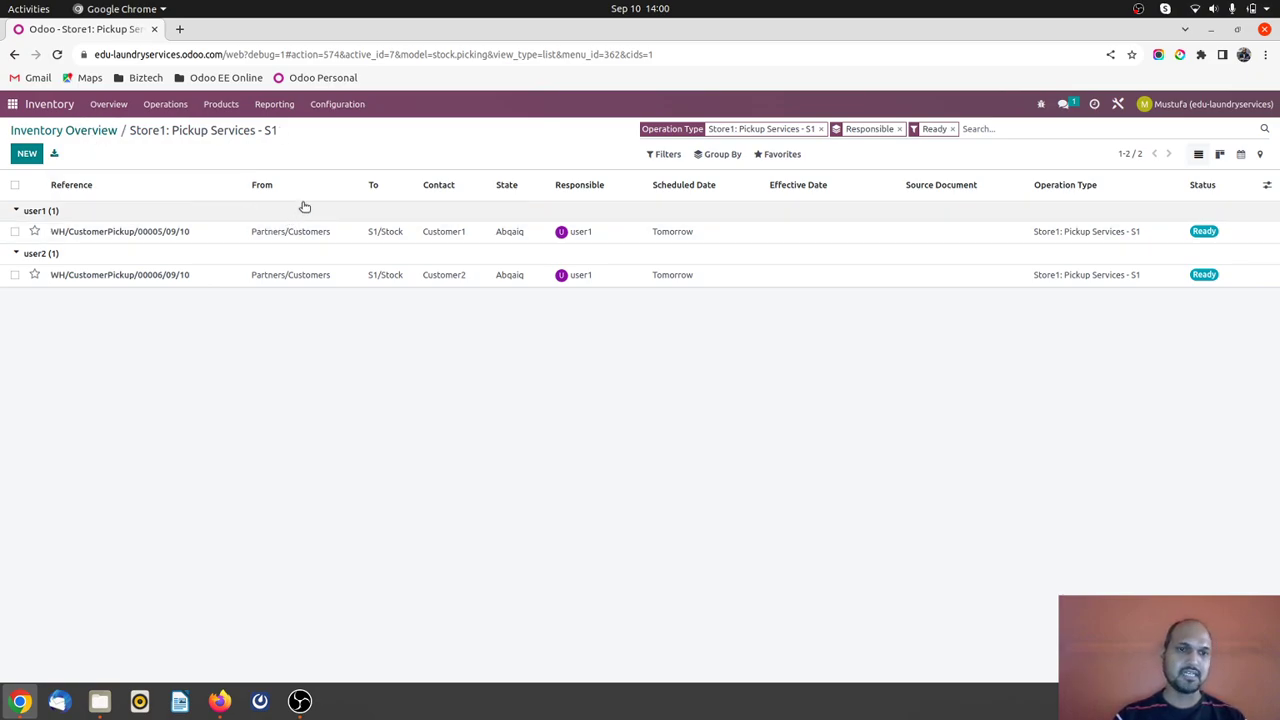
- Set the done quantity of Clothes to 20 on the Customer1 pickup transfer and validate it
left_click(435, 237)
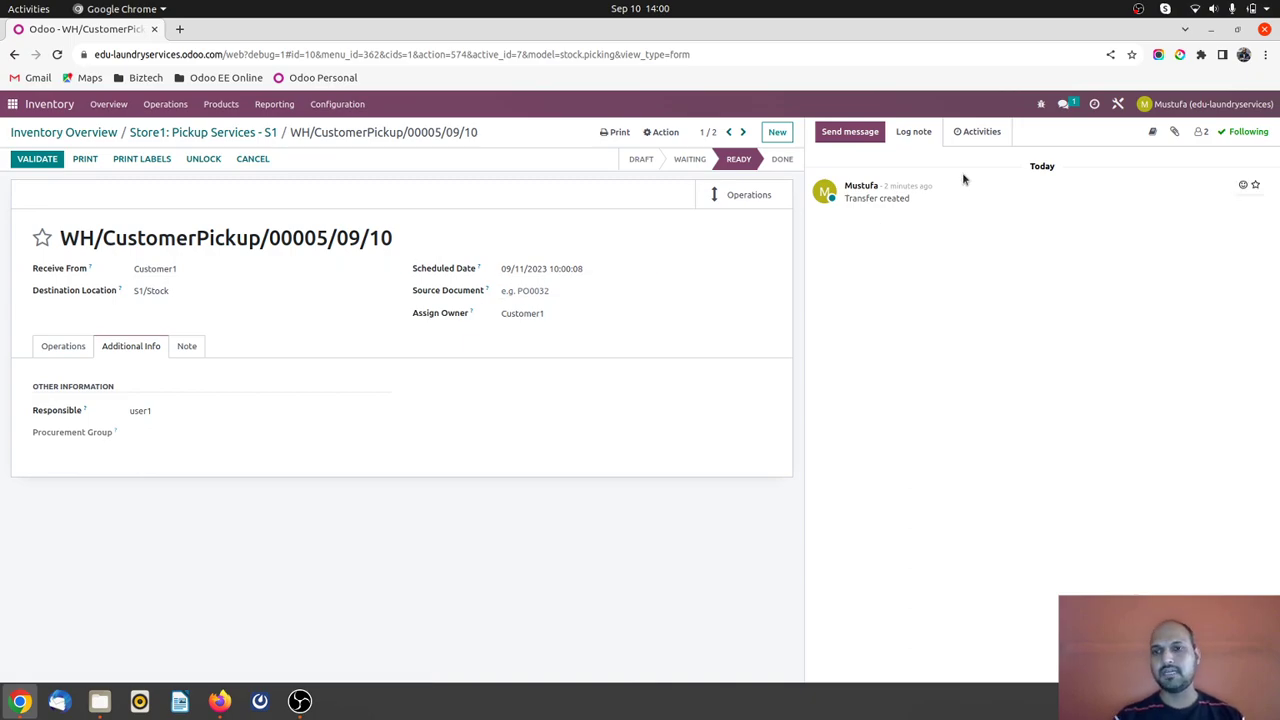
left_click(70, 344)
left_click(610, 396)
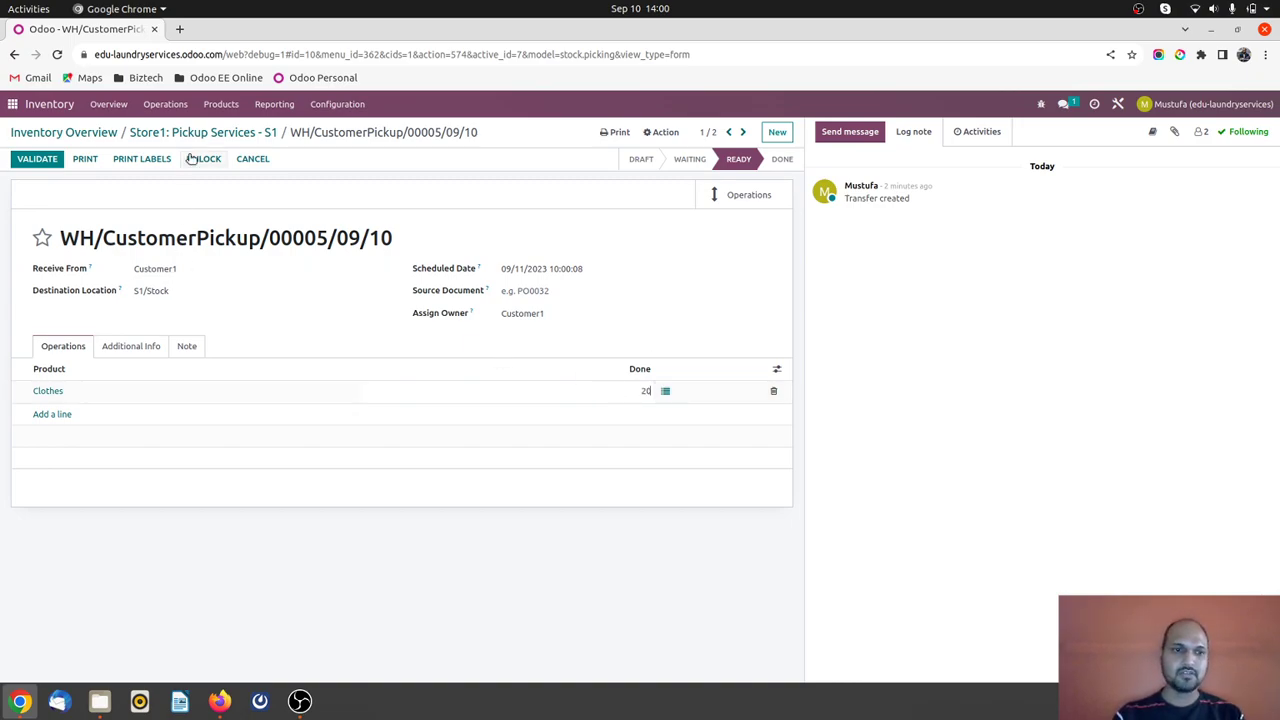
left_click(38, 161)
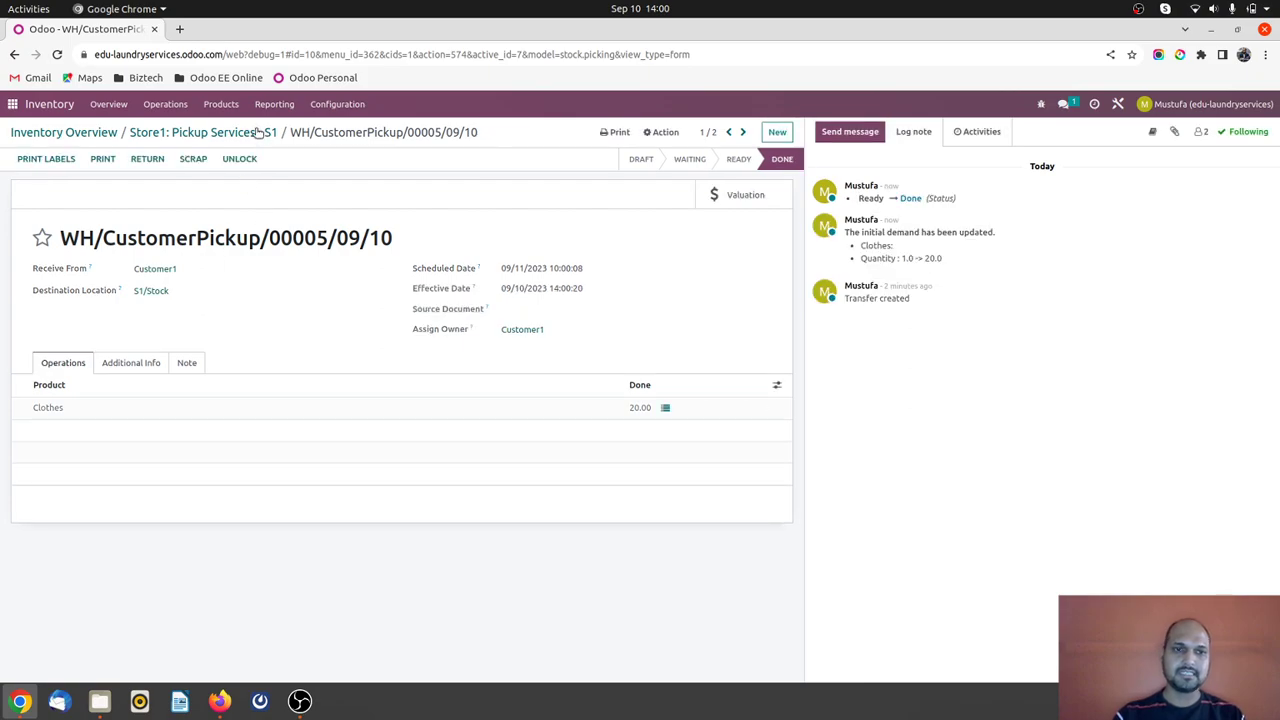
- Set the done quantity of Clothes to 30 on the Customer2 pickup transfer, save and validate it
left_click(190, 132)
left_click(142, 232)
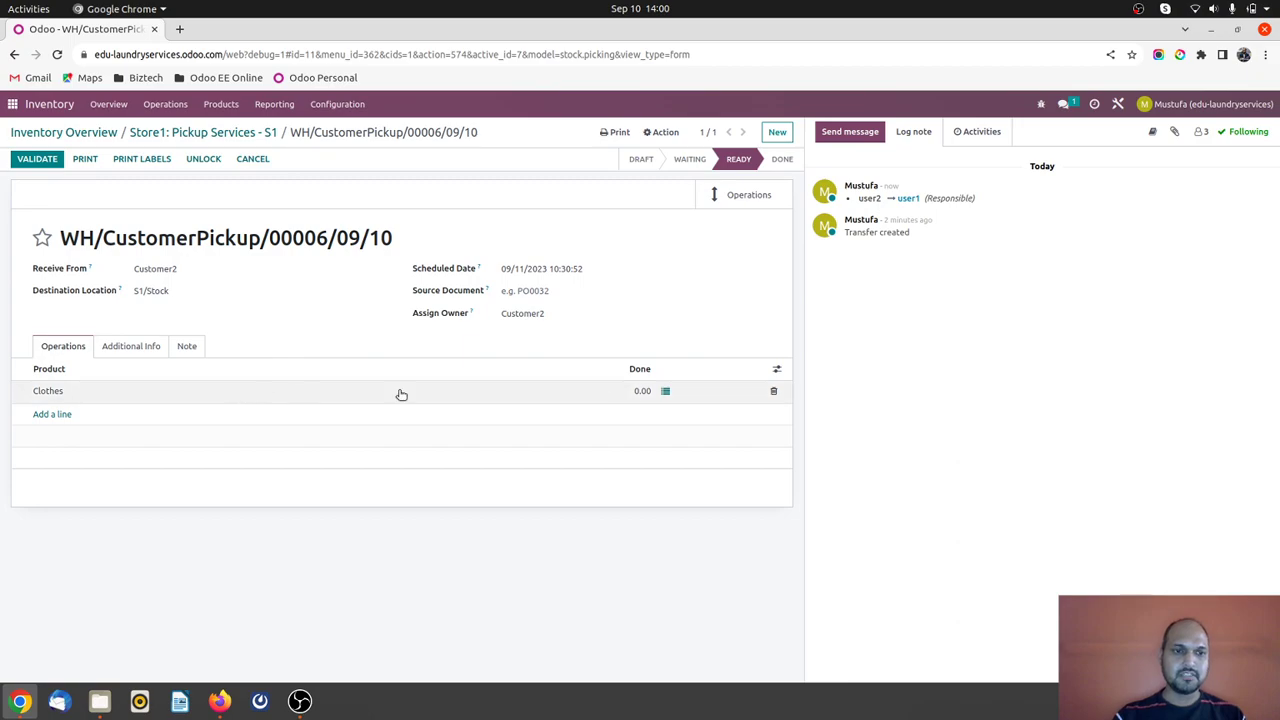
left_click(636, 391)
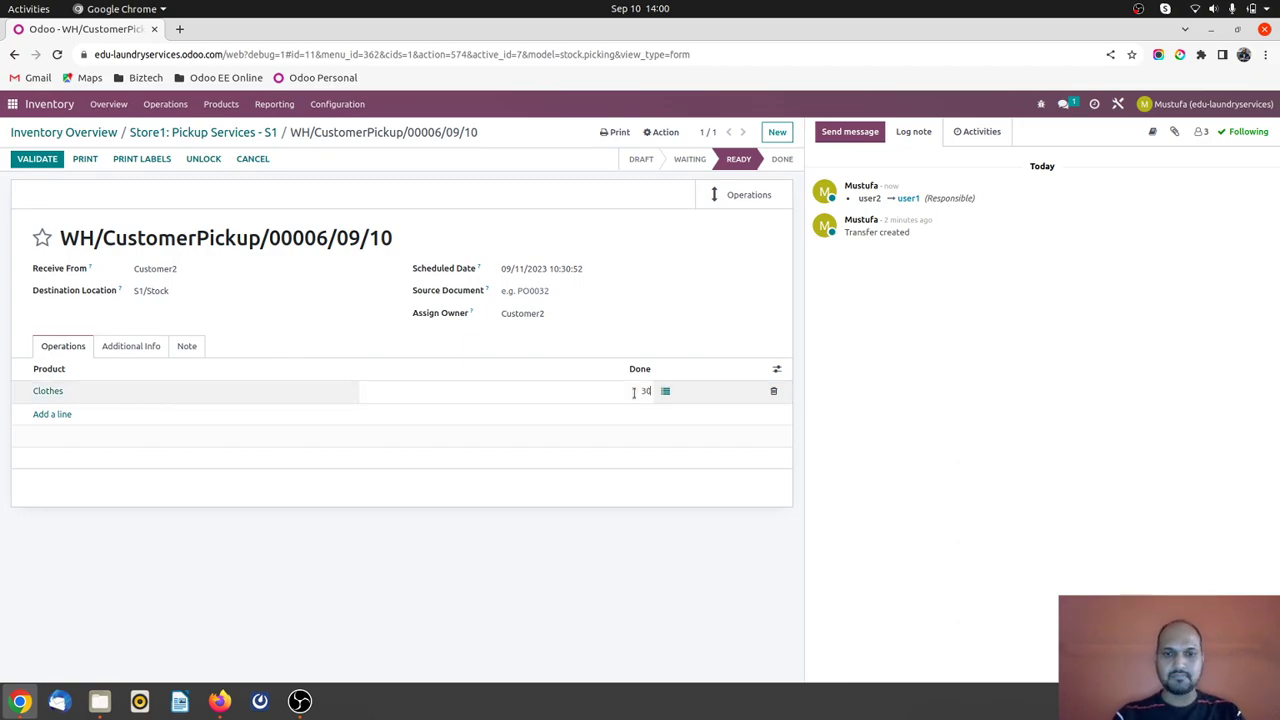
type("30")
left_click(632, 338)
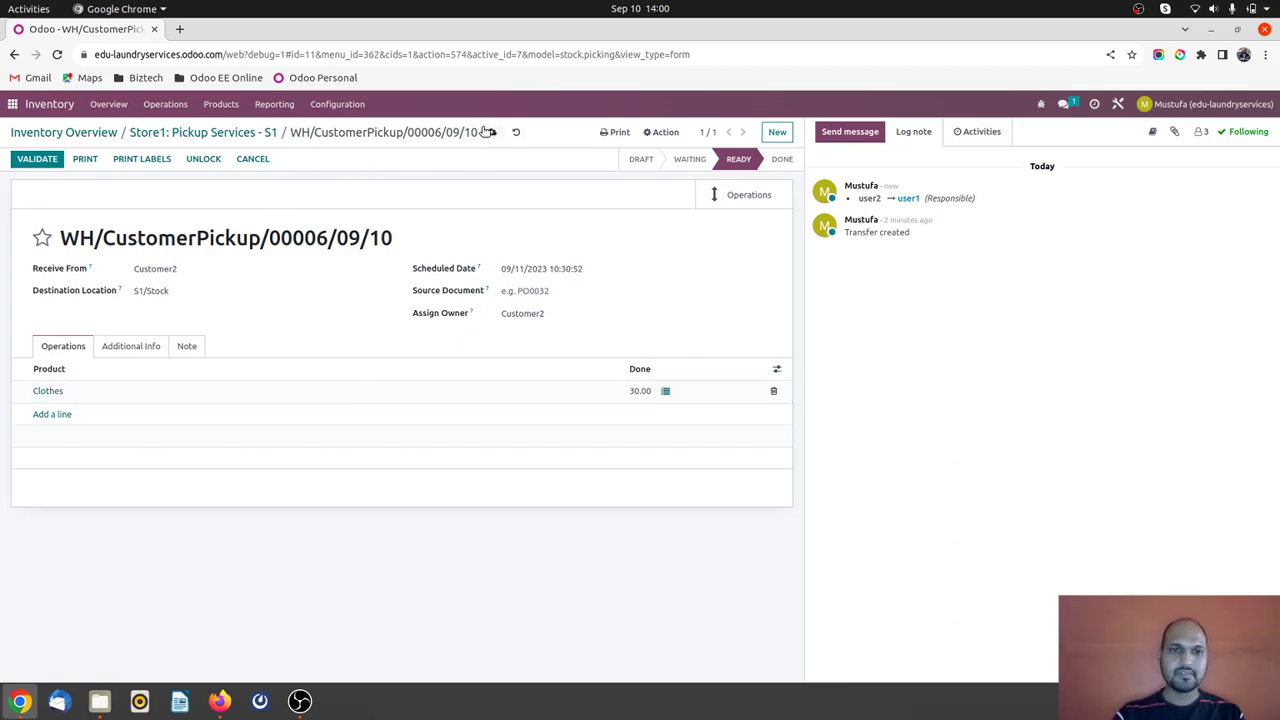
left_click(489, 132)
left_click(38, 159)
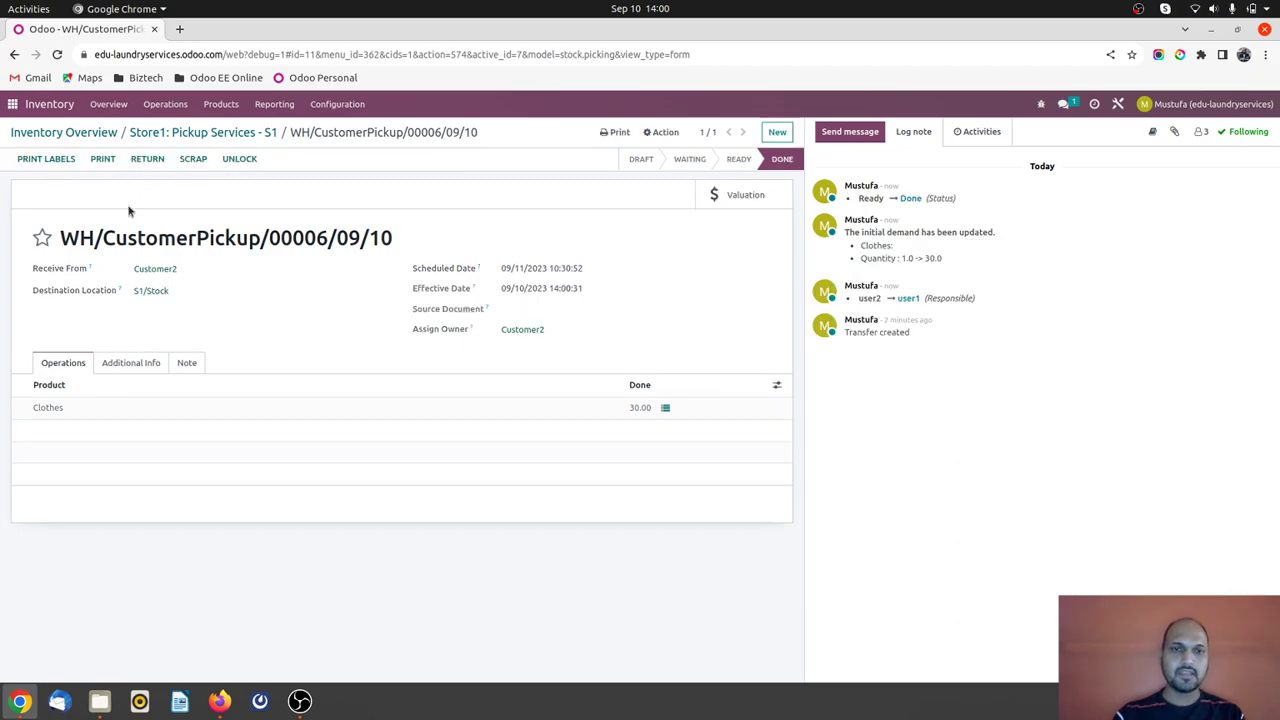
- Open the Locations report to check the on-hand quantity of Clothes for each owner
left_click(258, 106)
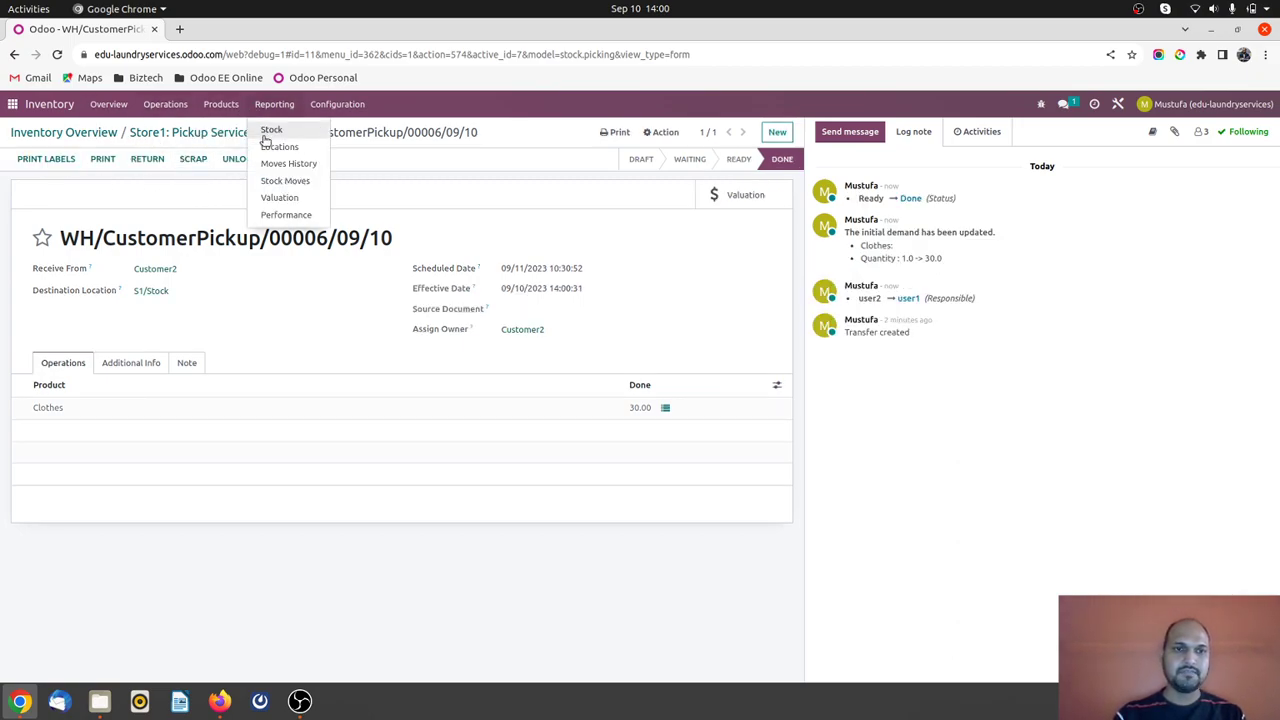
left_click(284, 147)
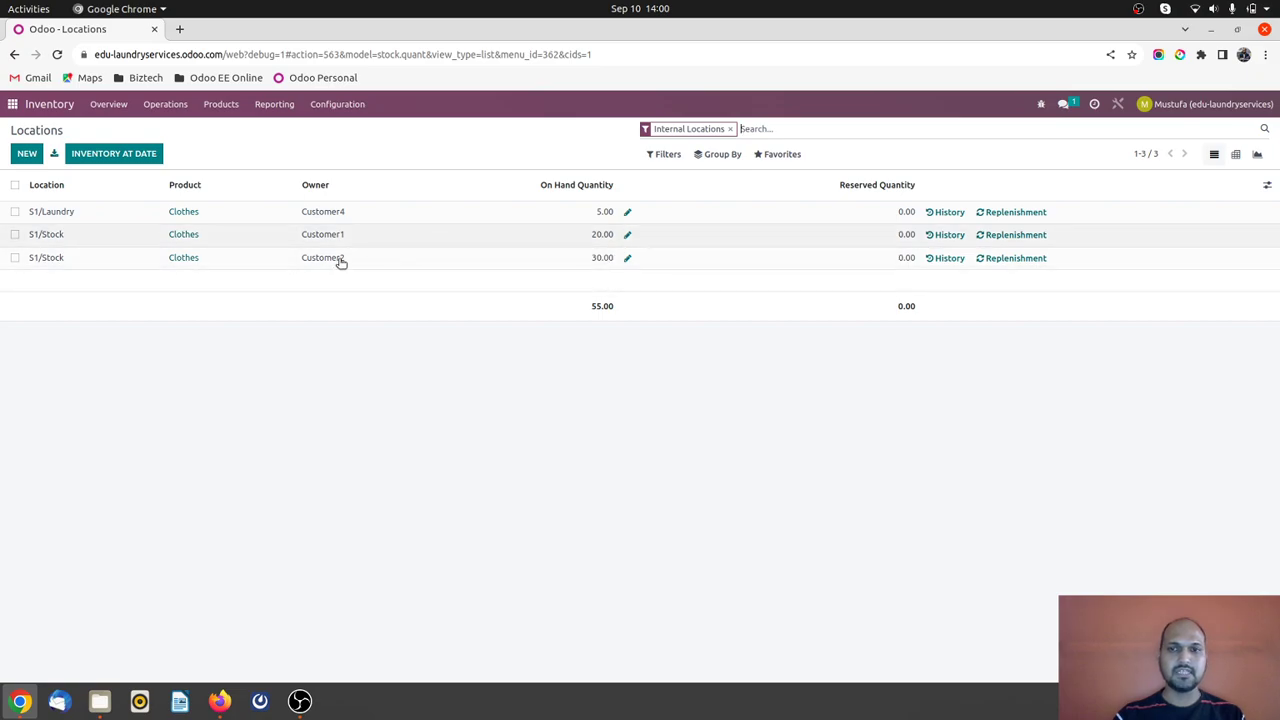
left_click(265, 106)
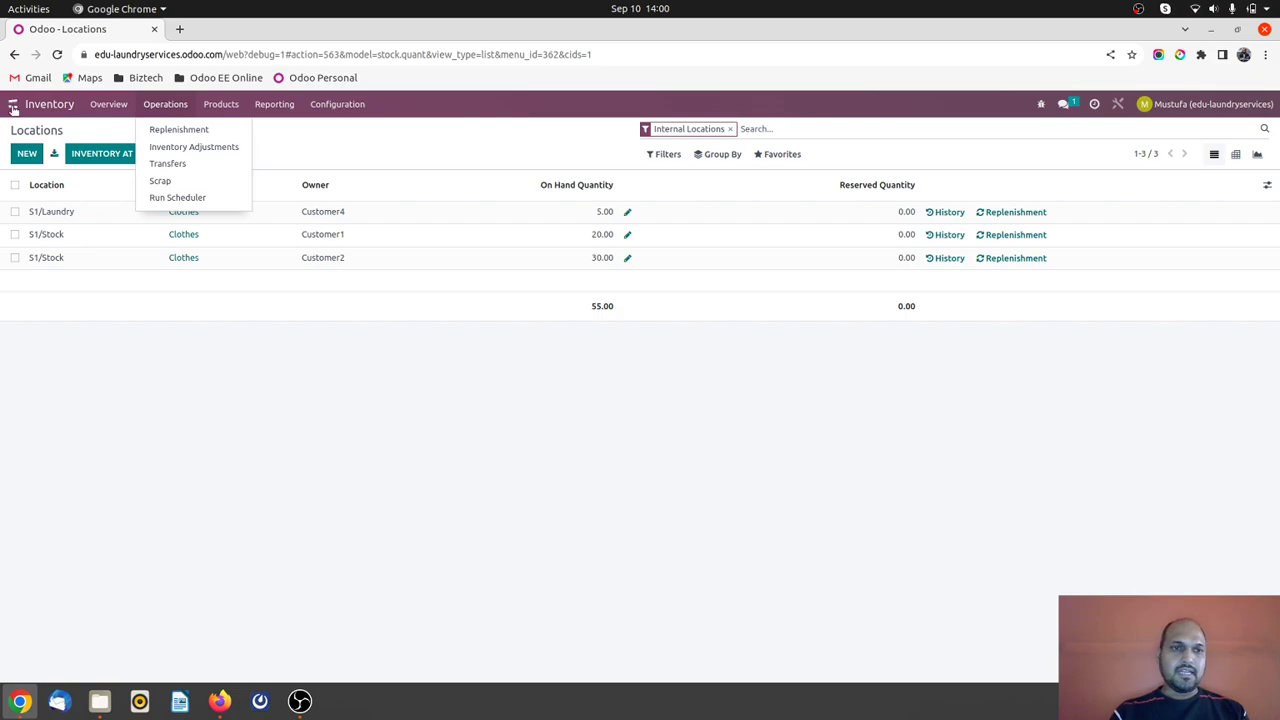
- Create a new sales quotation for Customer1 and add an order line for the product Clothes
left_click(12, 104)
left_click(783, 178)
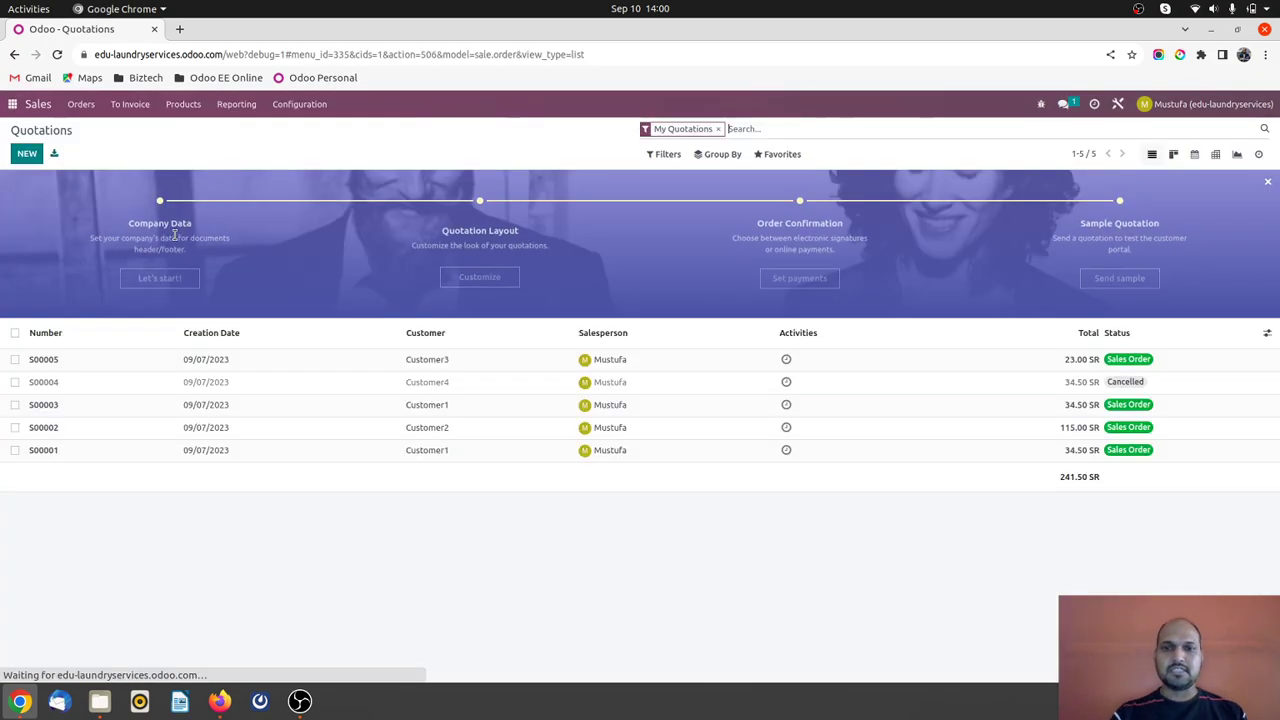
key("alt+c")
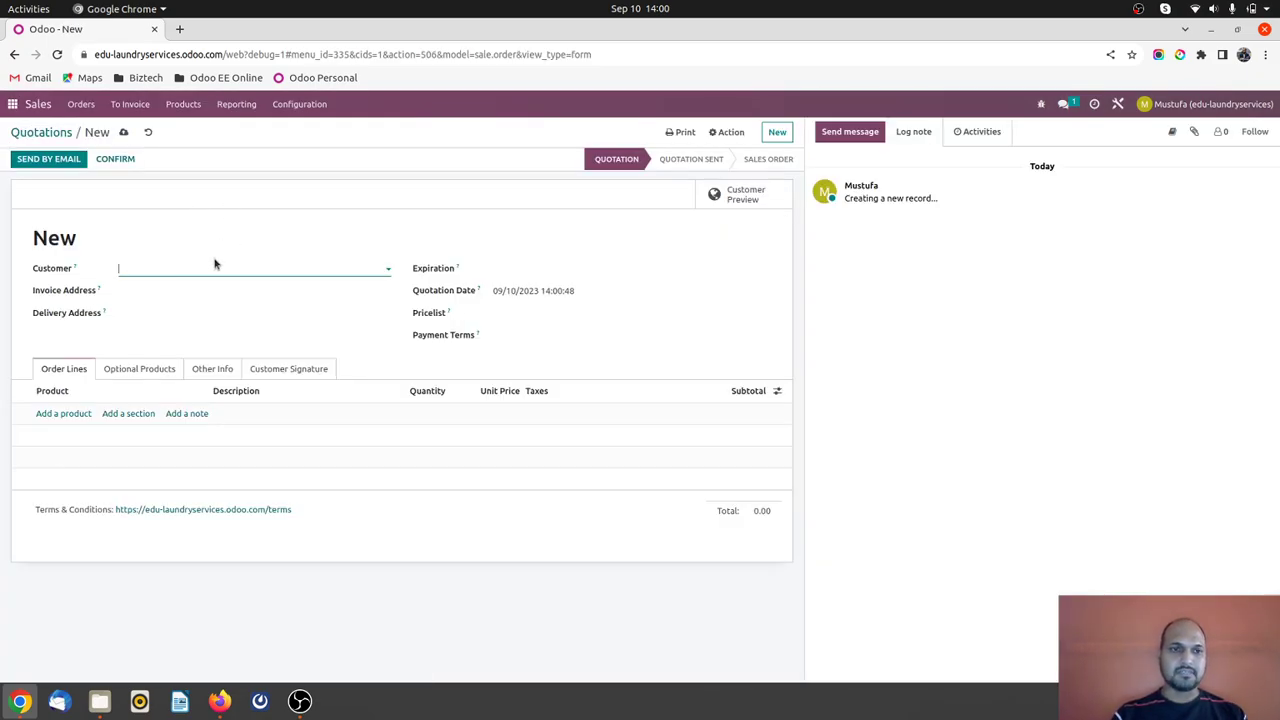
left_click(217, 267)
left_click(205, 289)
left_click(68, 417)
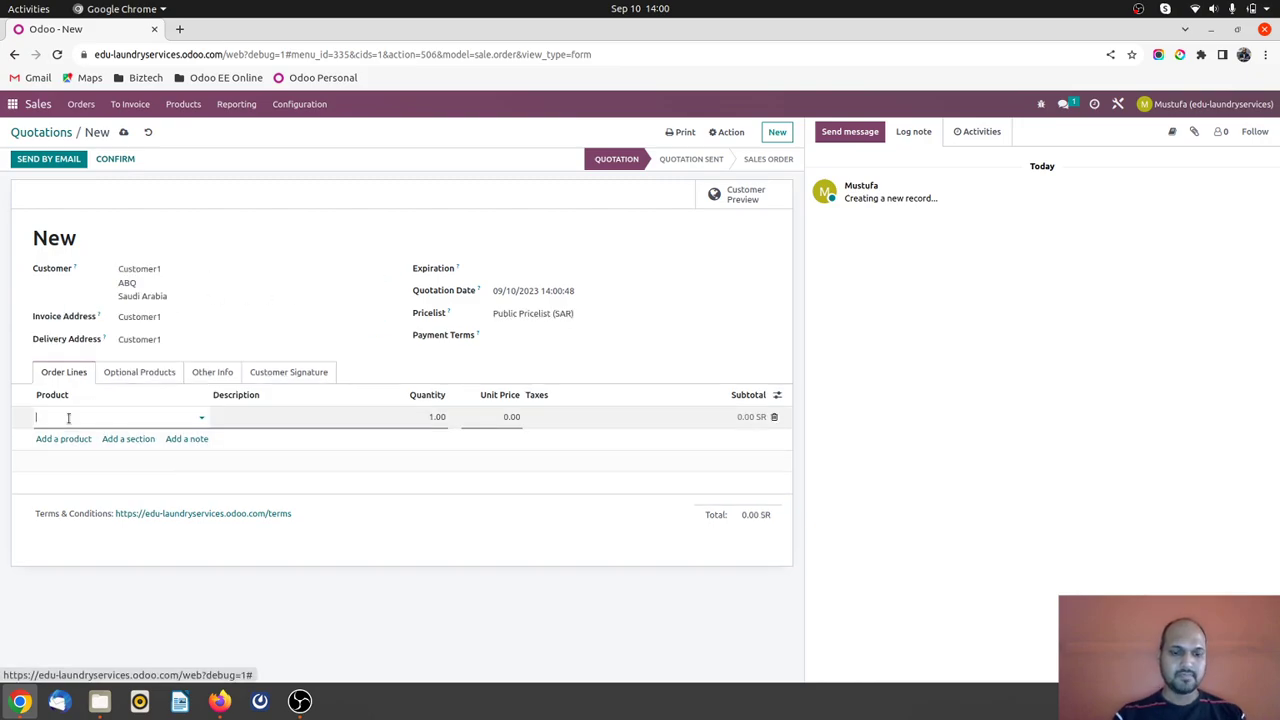
type("clo")
left_click(82, 435)
- In a duplicate browser tab, open Customer1's 09/10 transfer under Store1 Pickup Services - S1 to check the picked-up quantity of Clothes
right_click(121, 36)
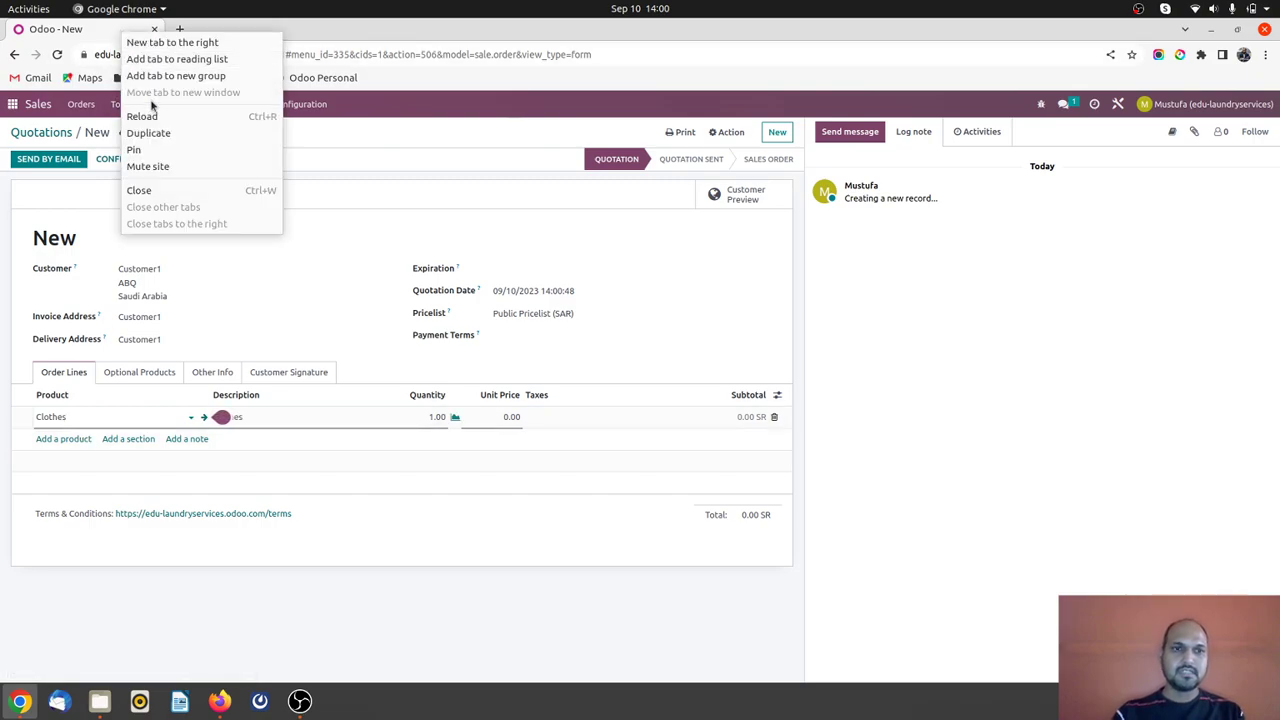
left_click(150, 133)
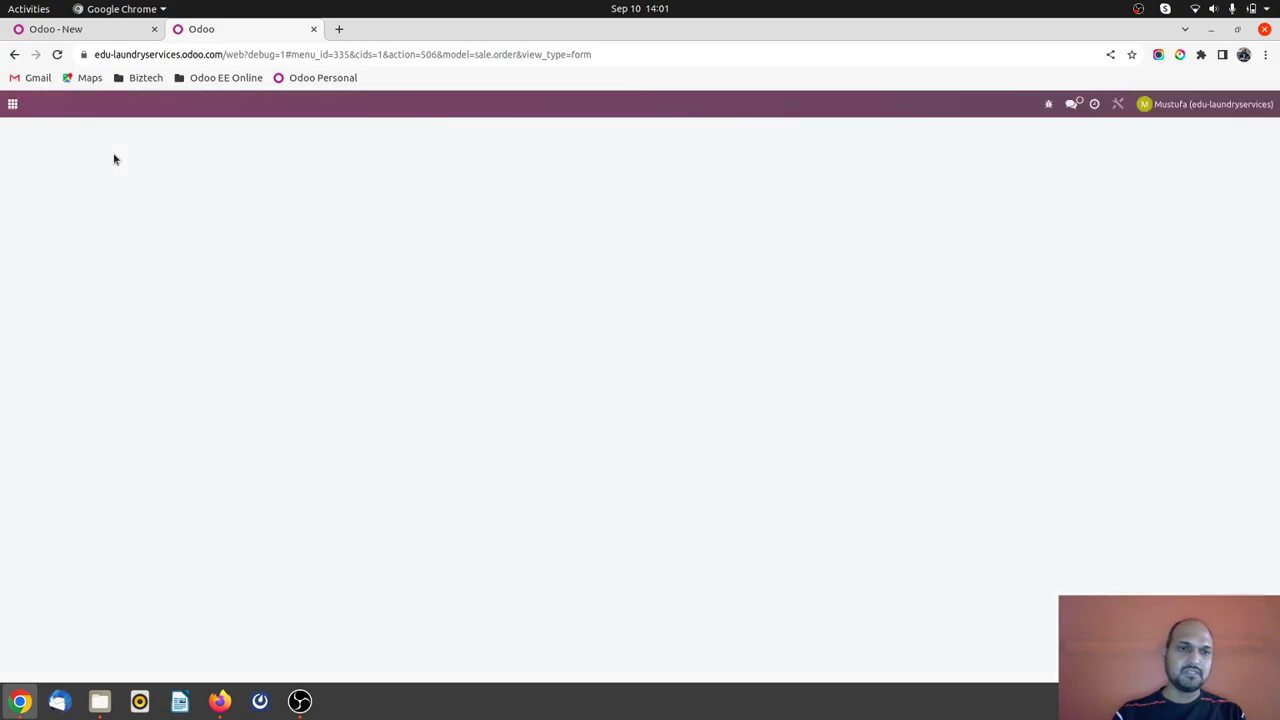
left_click(16, 106)
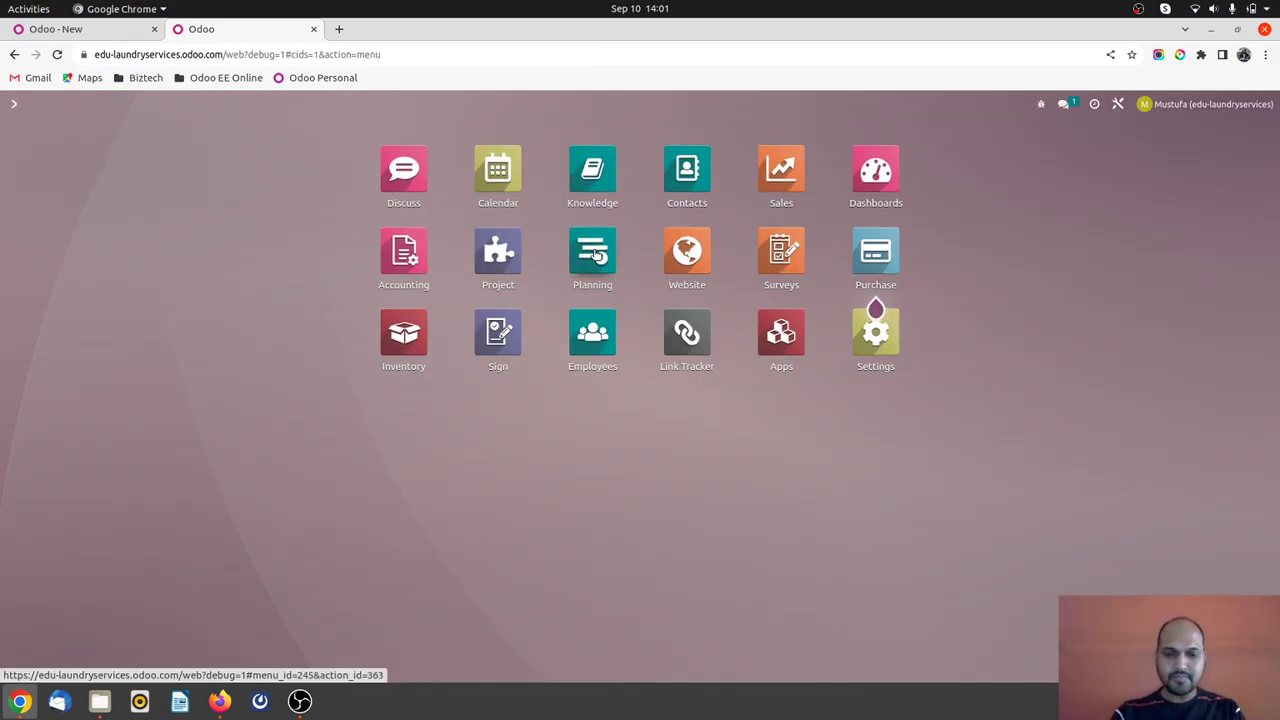
type("inve")
key("Return")
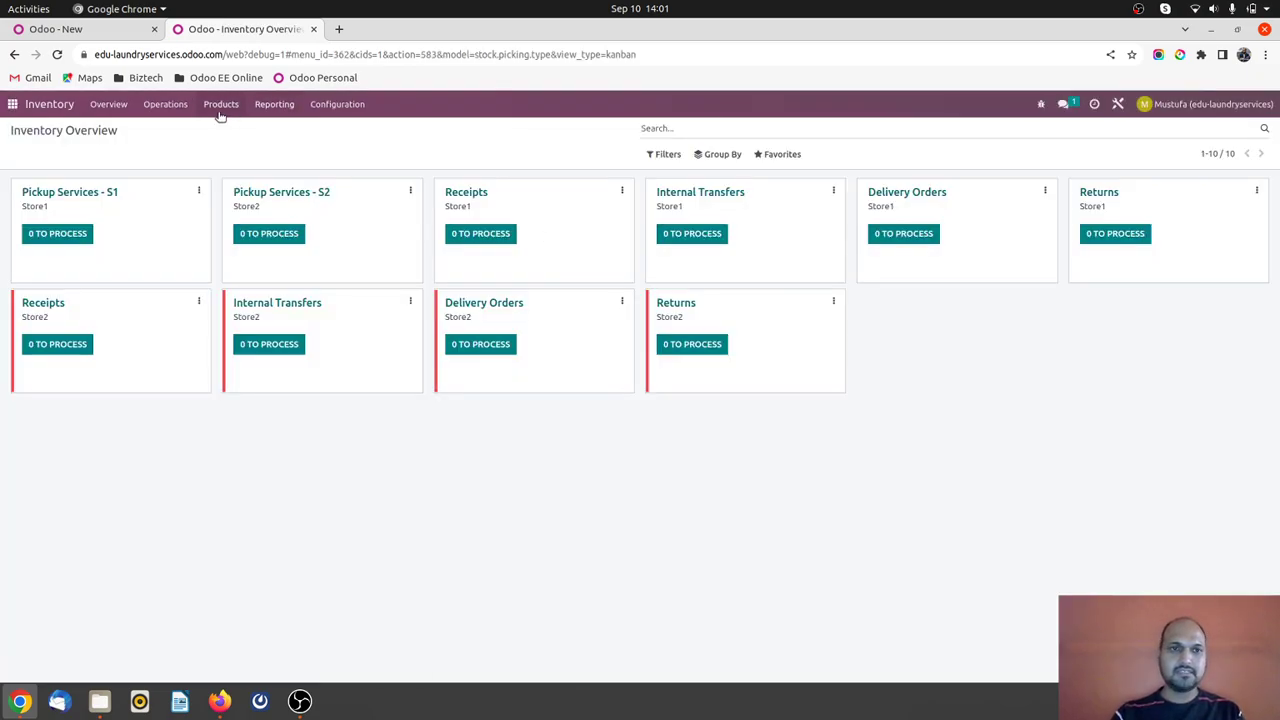
left_click(77, 198)
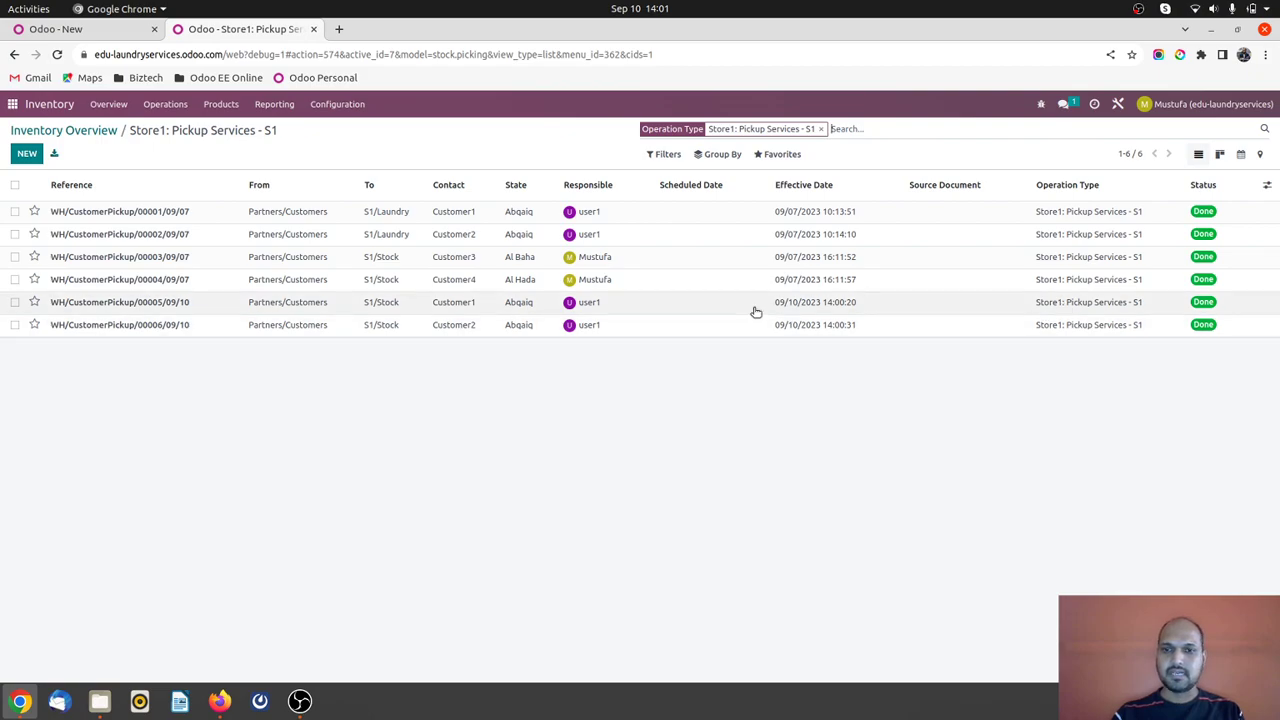
left_click(440, 303)
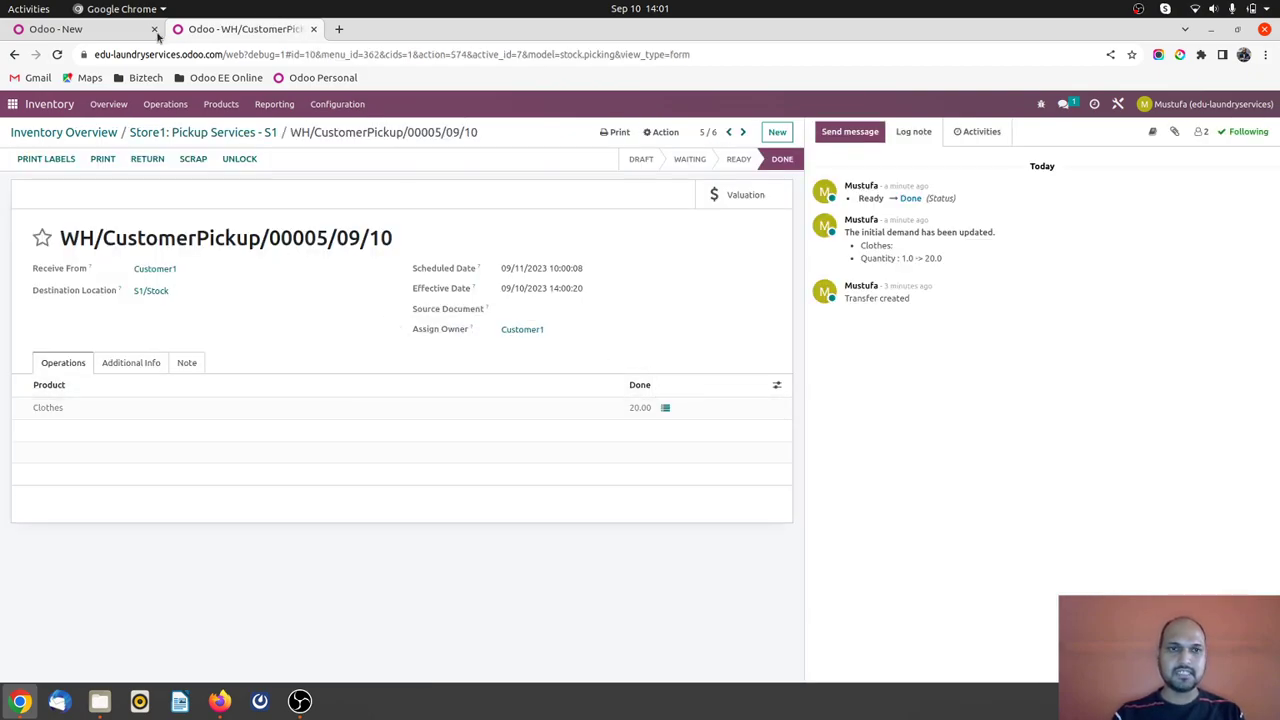
- Return to the new quotation and set the quantity of the Clothes line to 20
left_click(151, 33)
left_click(422, 417)
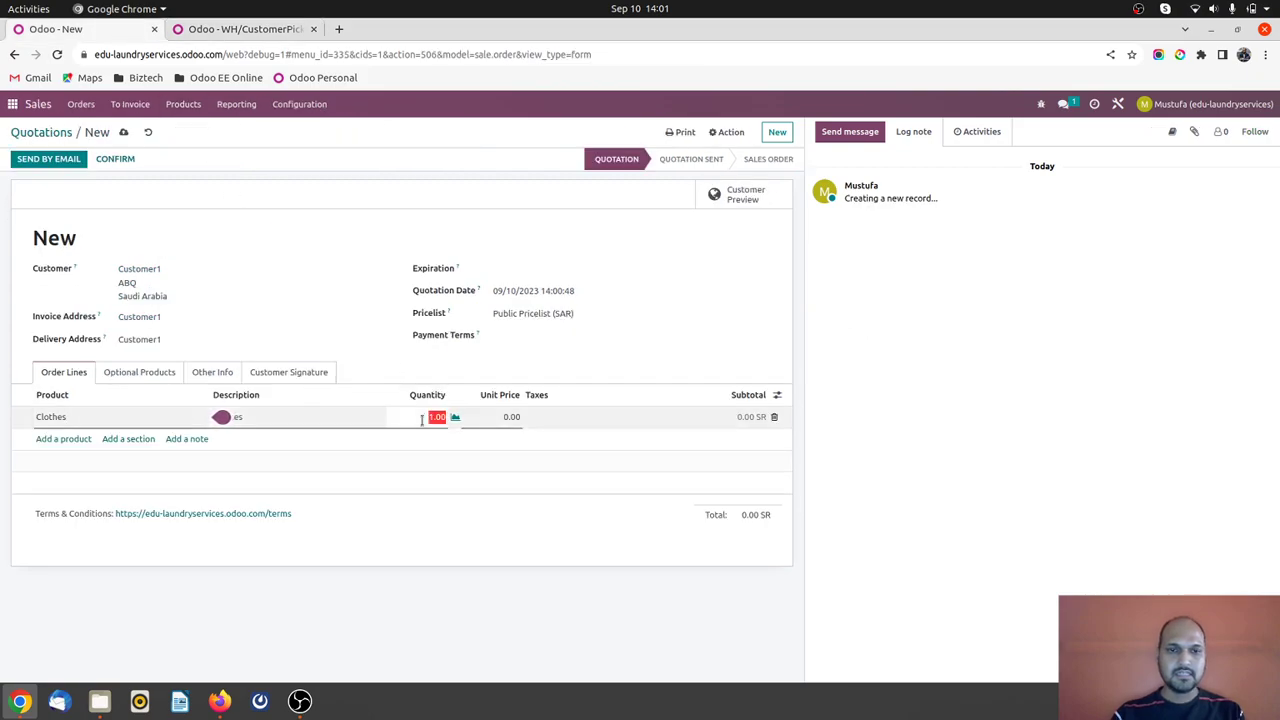
type("20")
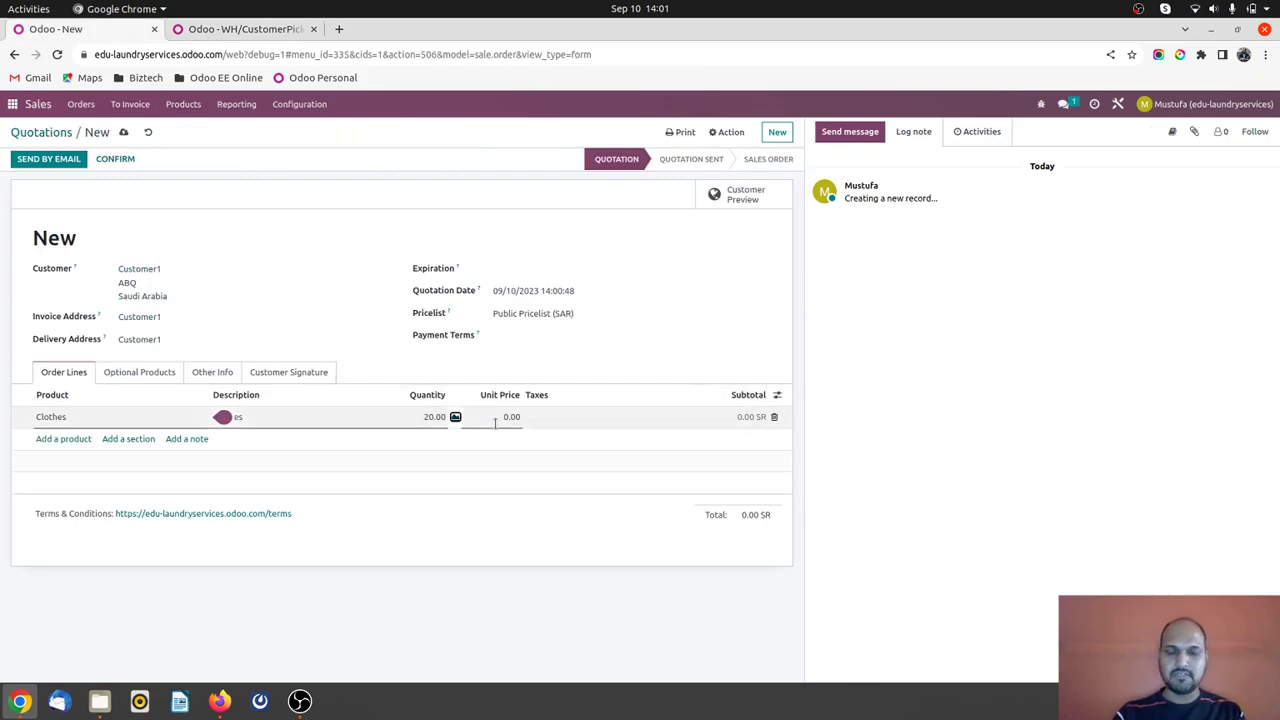
- Add a Dry Cleaning Services line to the quotation with a quantity of 20
left_click(57, 438)
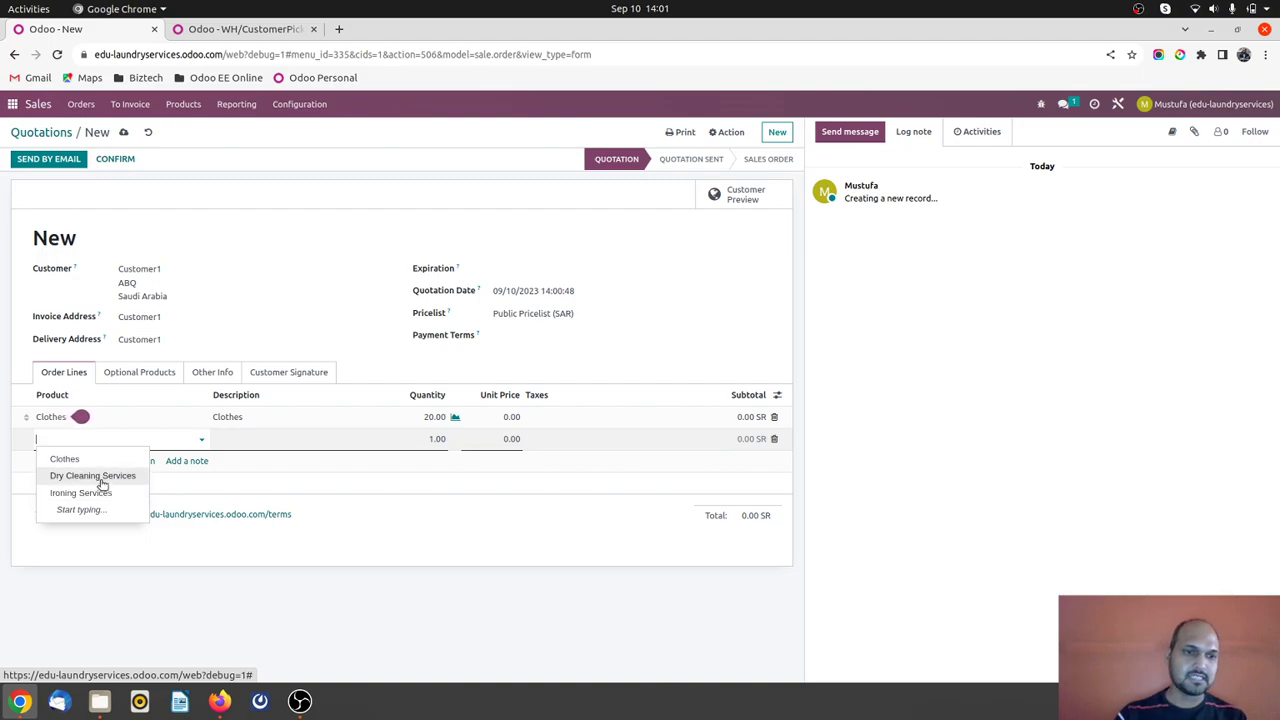
left_click(100, 476)
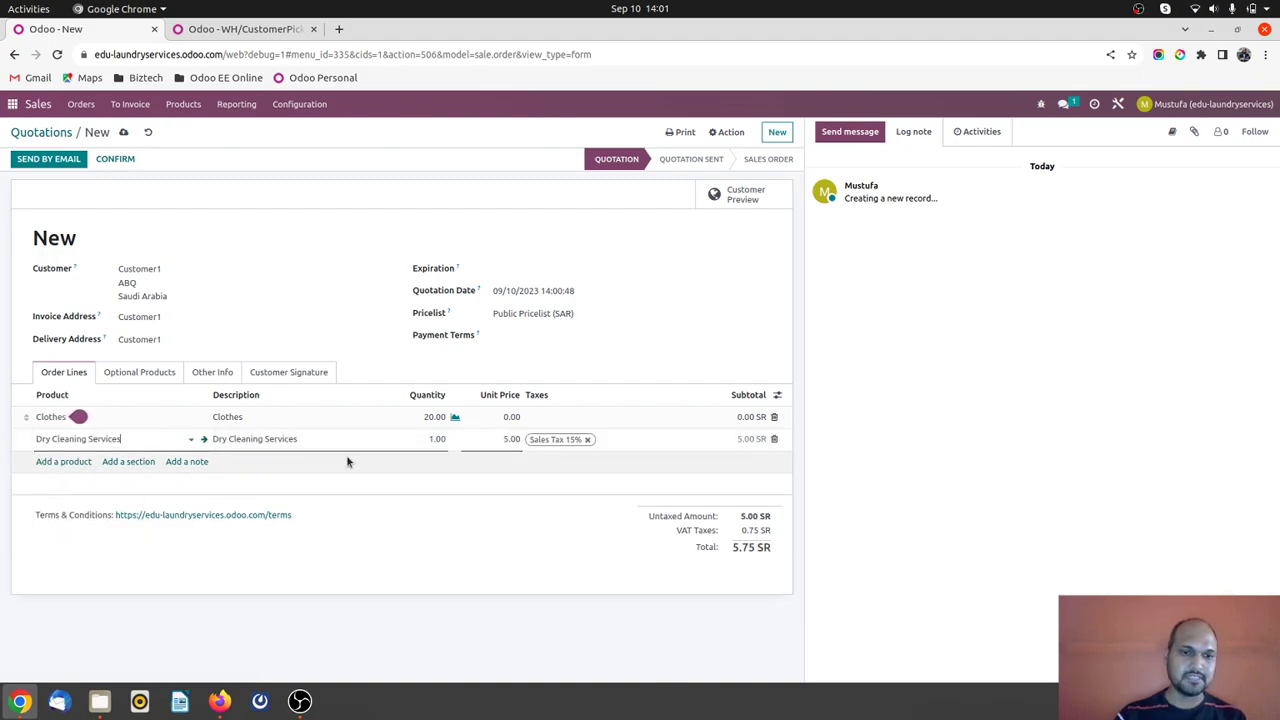
left_click(422, 439)
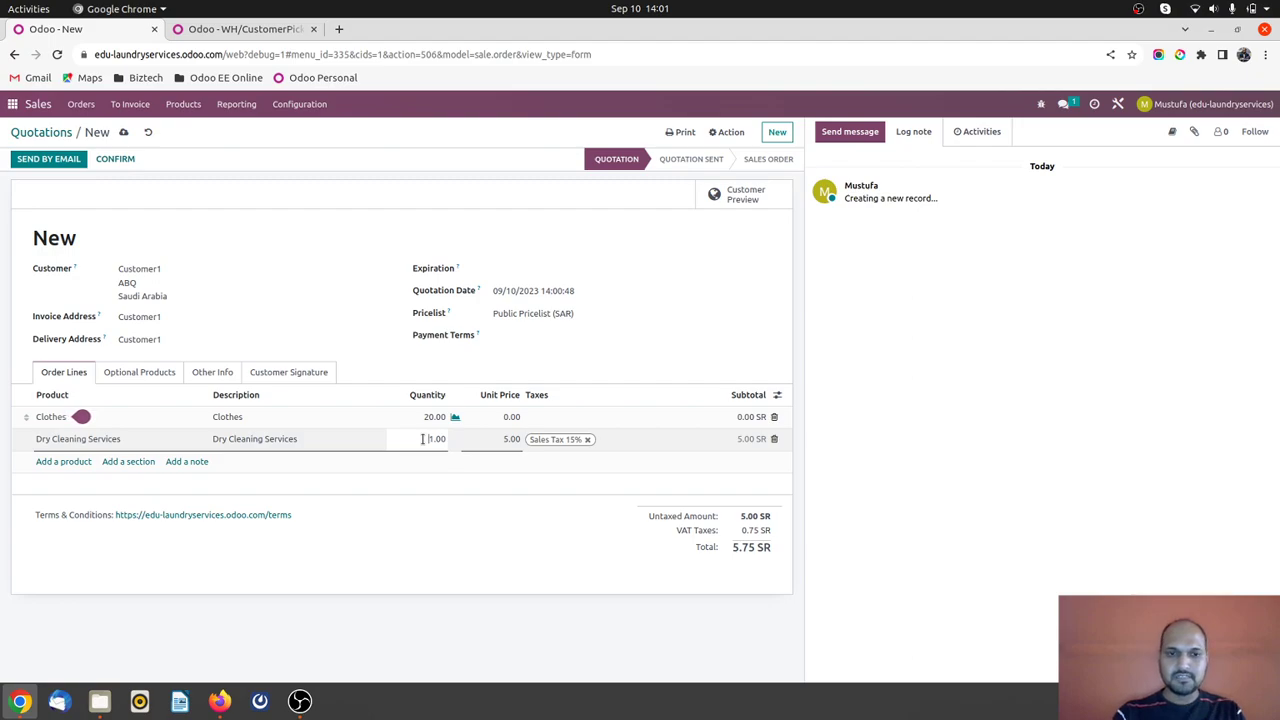
type("0")
key("Tab")
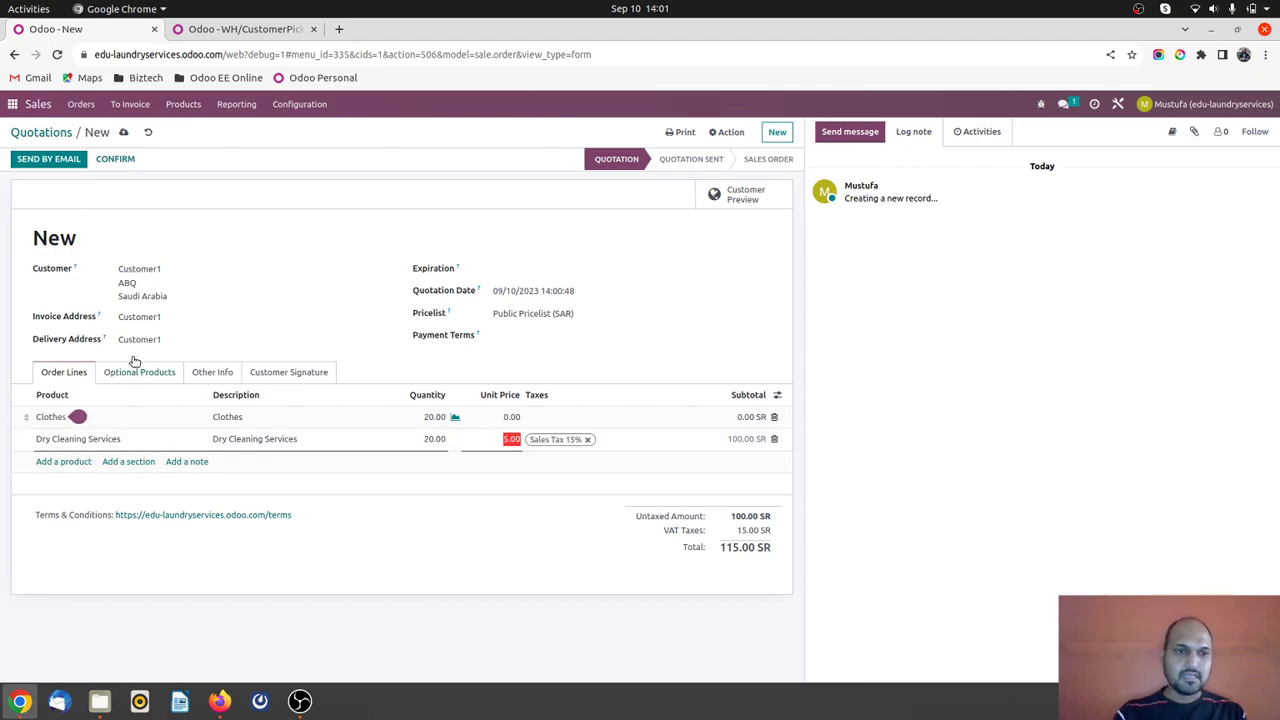
- Open the Dry Cleaning Services product from its order line to review its project and planning settings, and return to the quotation
left_click(137, 437)
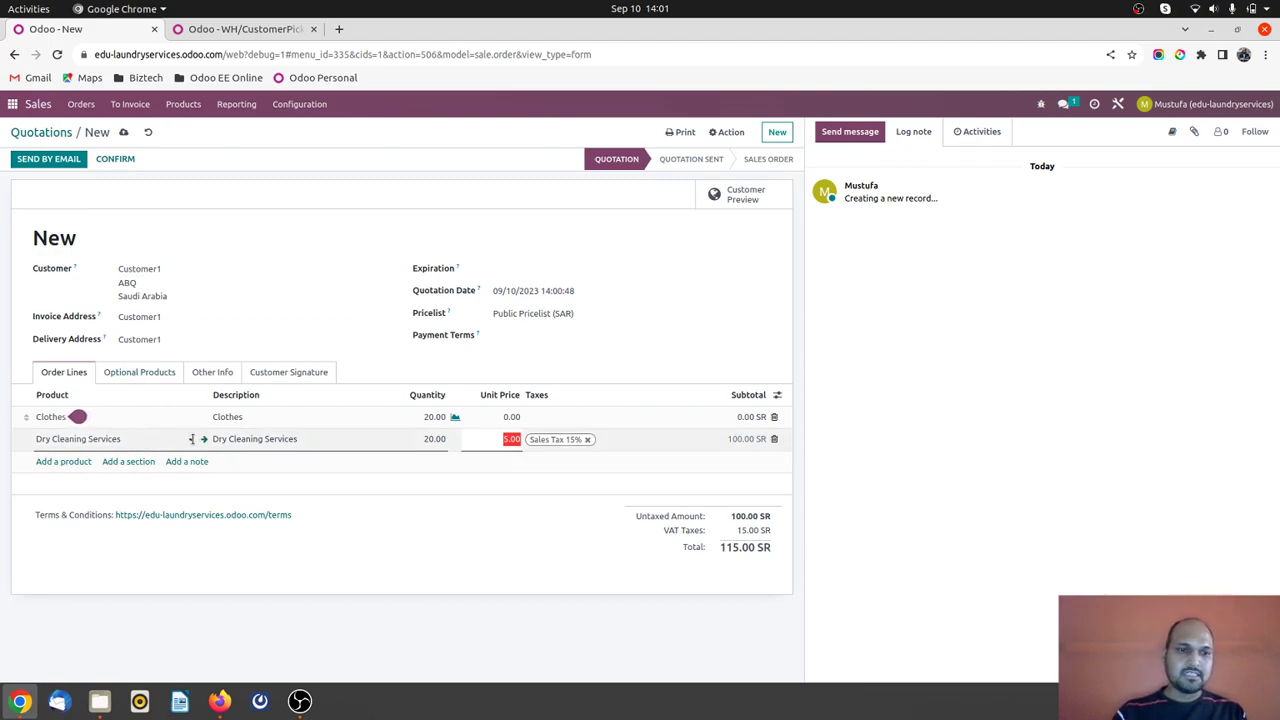
key("alt+s")
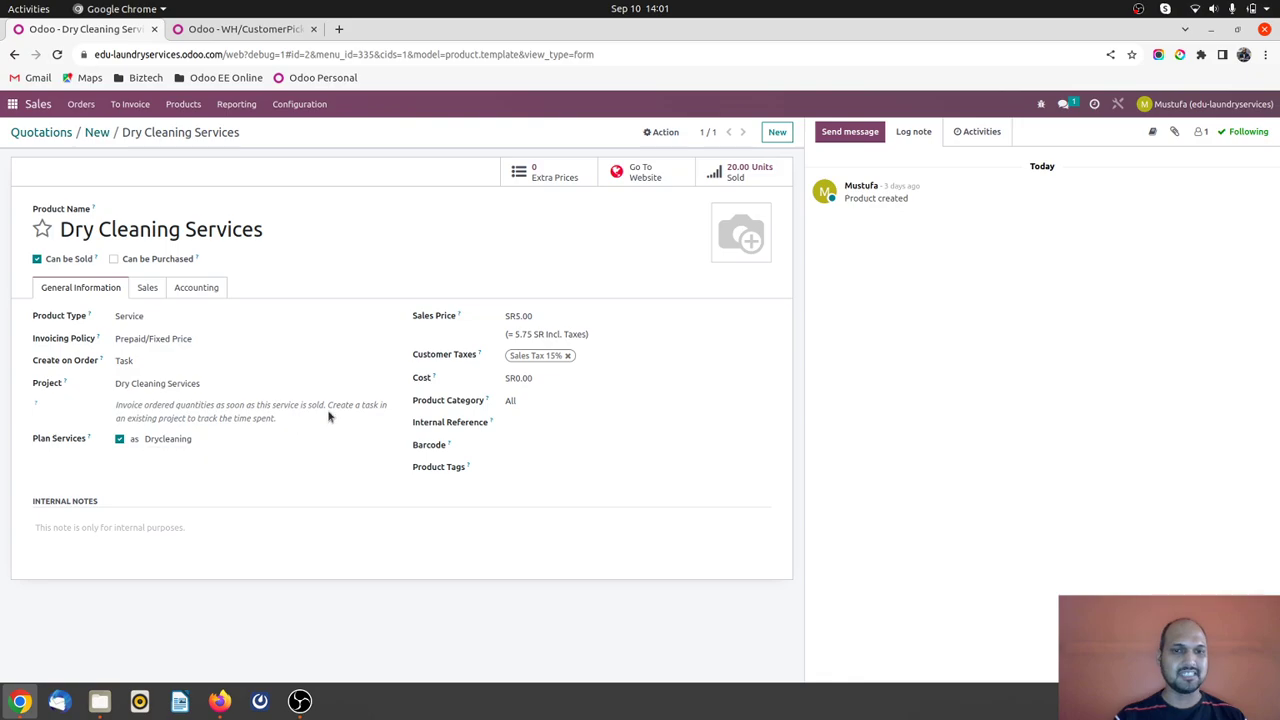
left_click(96, 136)
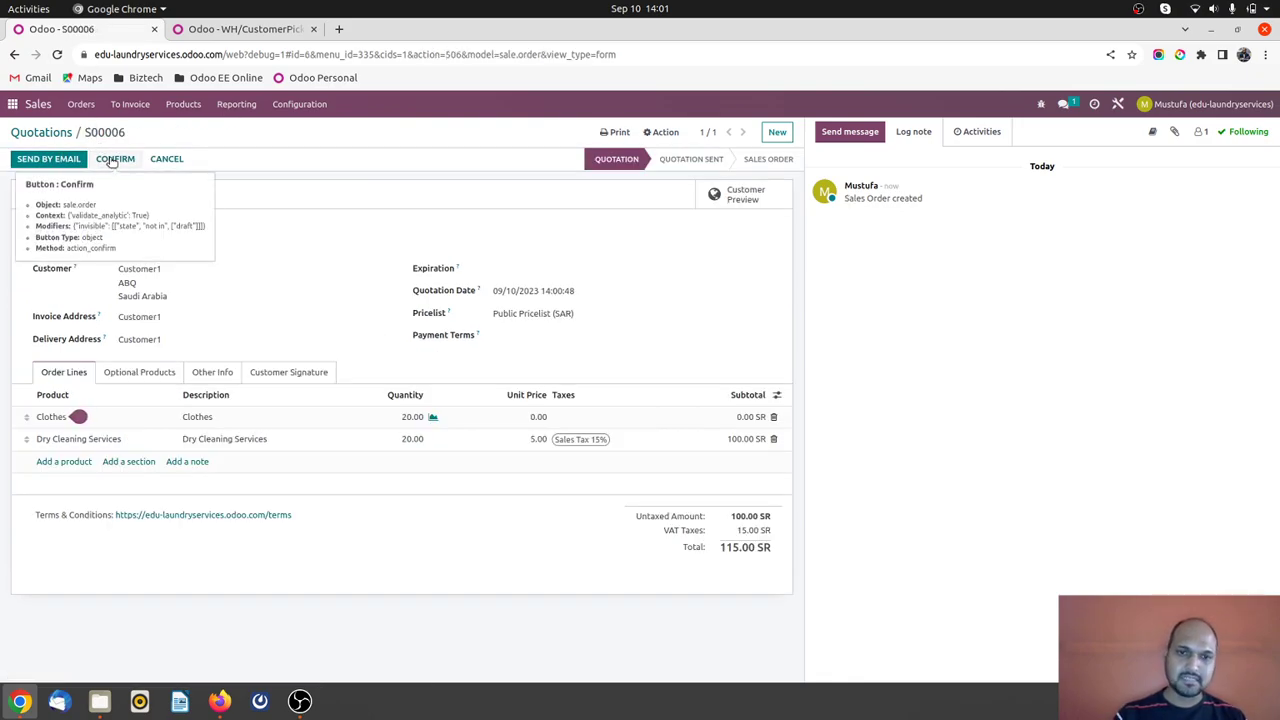
- Set the quotation's delivery date to 09/15/2023, save it and confirm the quotation as a sales order
left_click(166, 371)
left_click(204, 373)
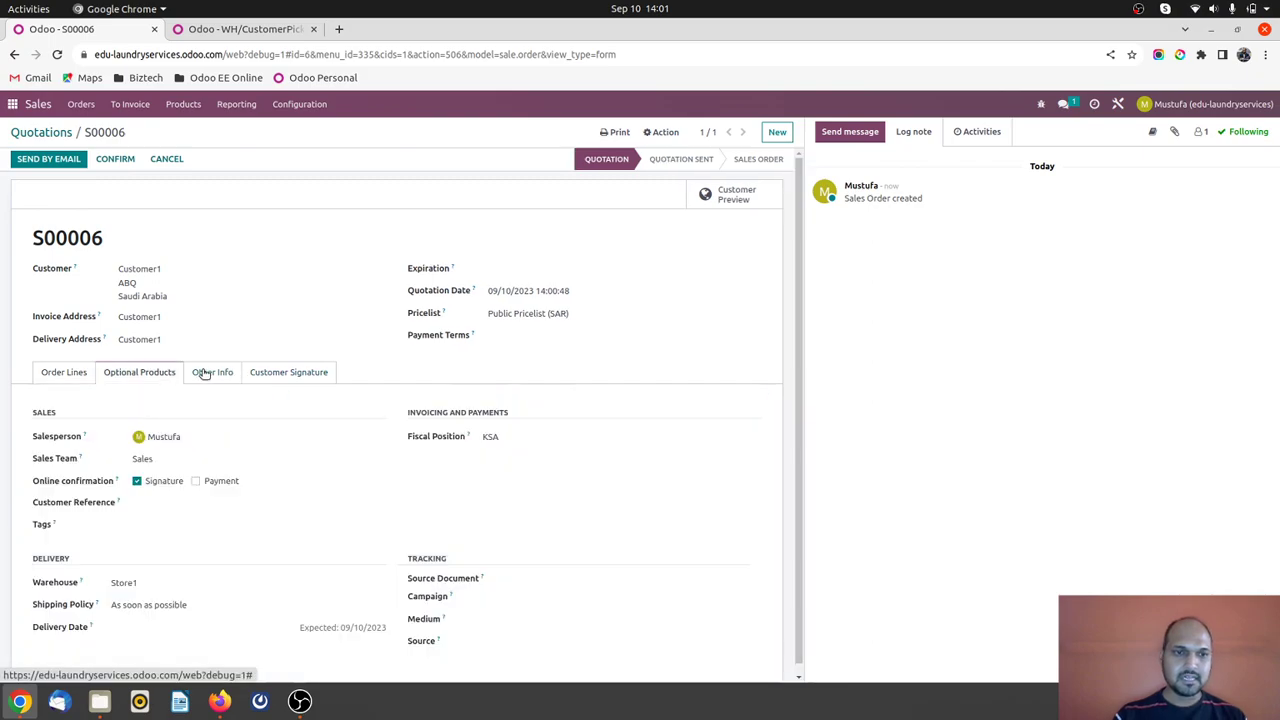
scroll(149, 529, "down", 1)
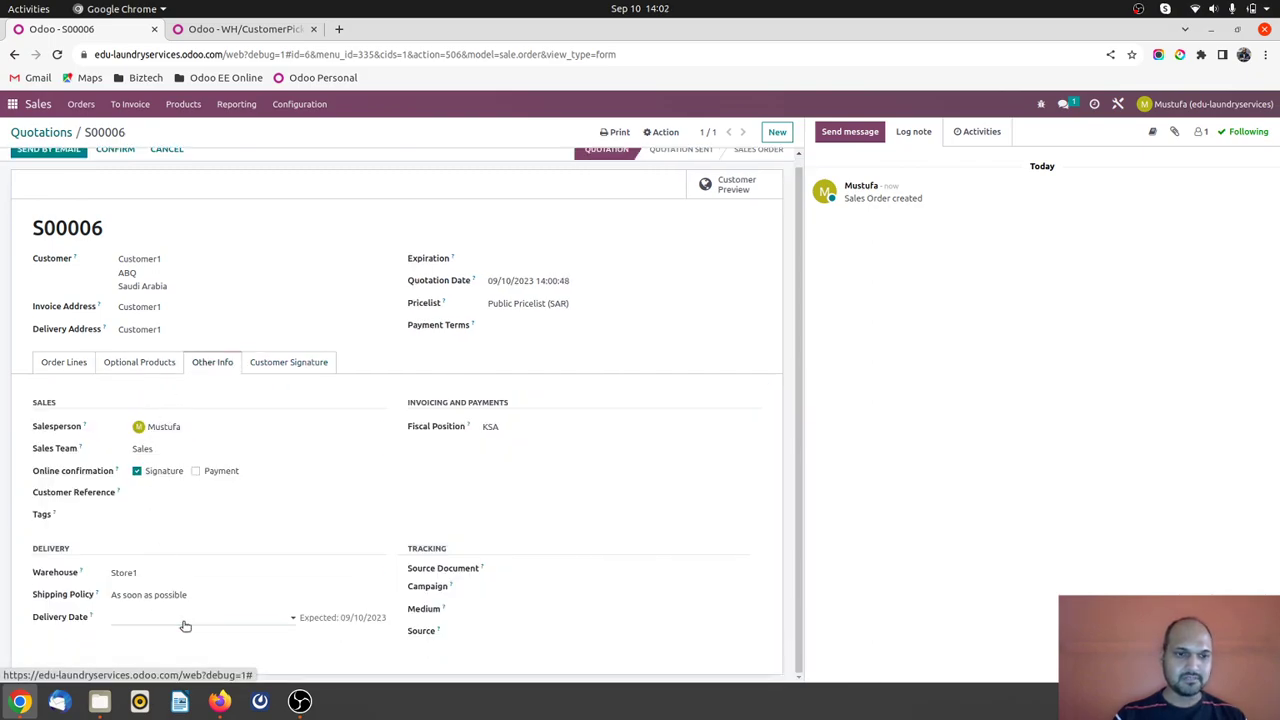
left_click(184, 622)
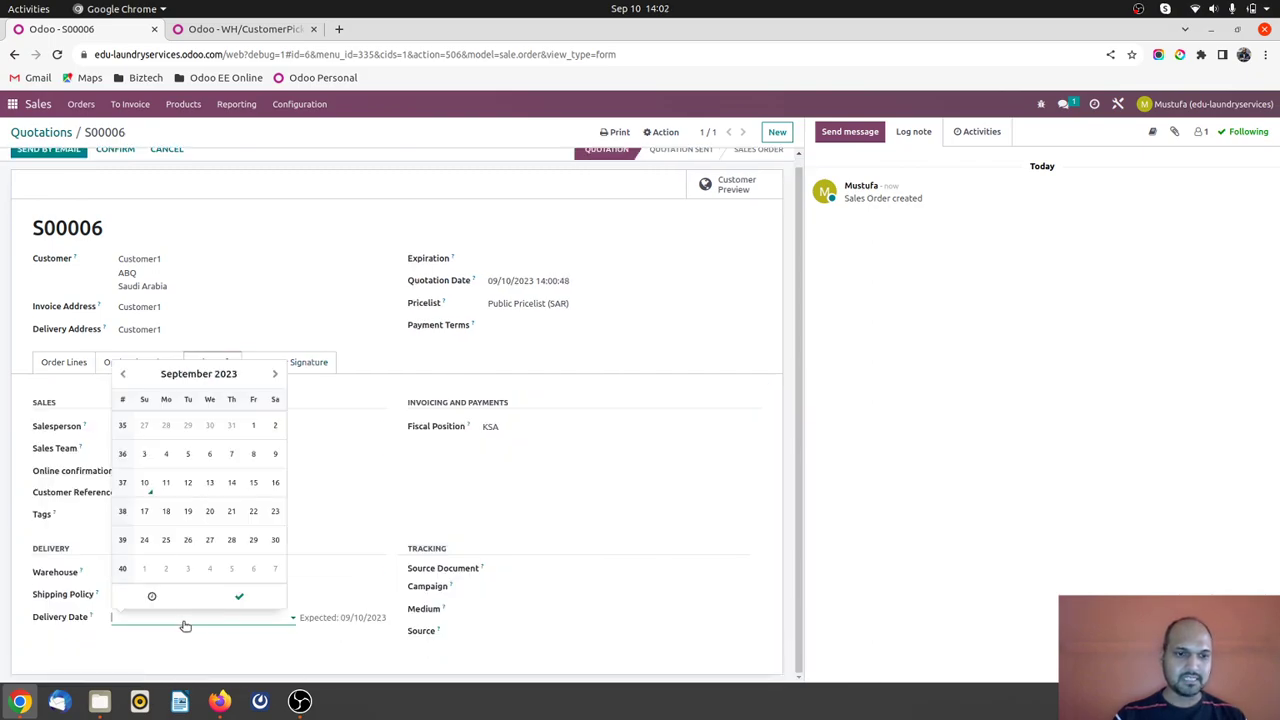
left_click(252, 484)
left_click(260, 282)
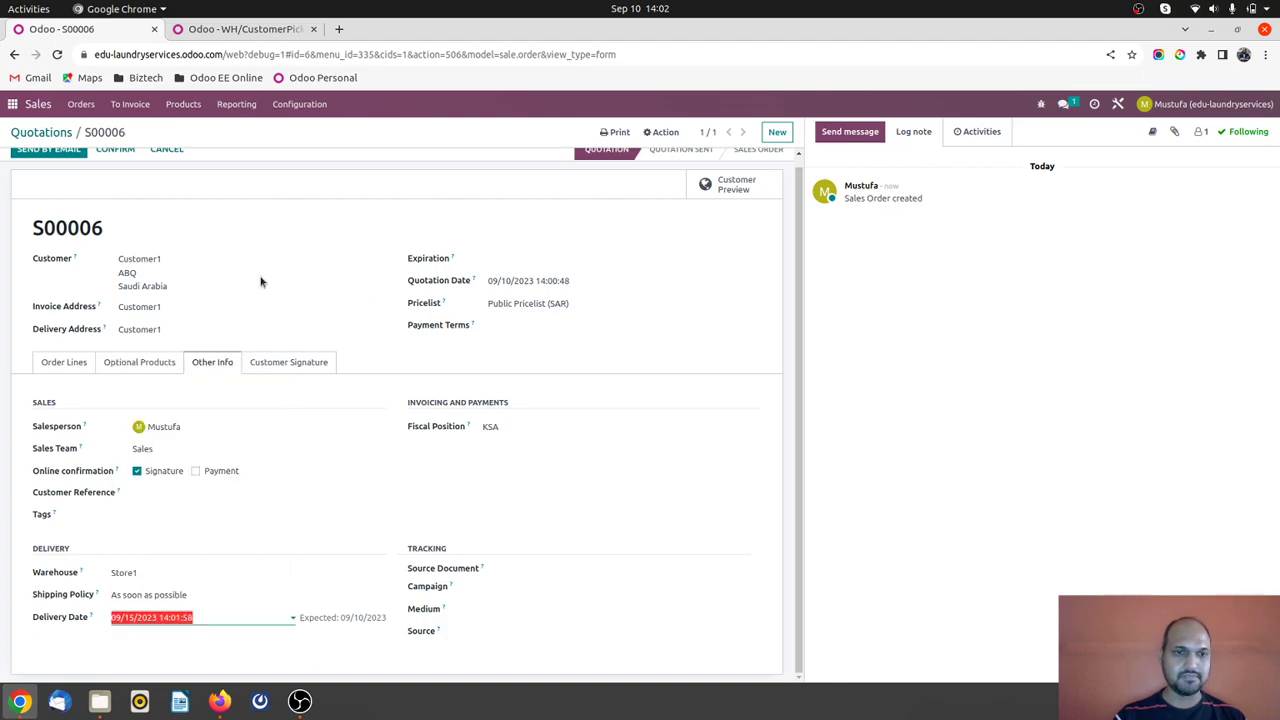
left_click(137, 133)
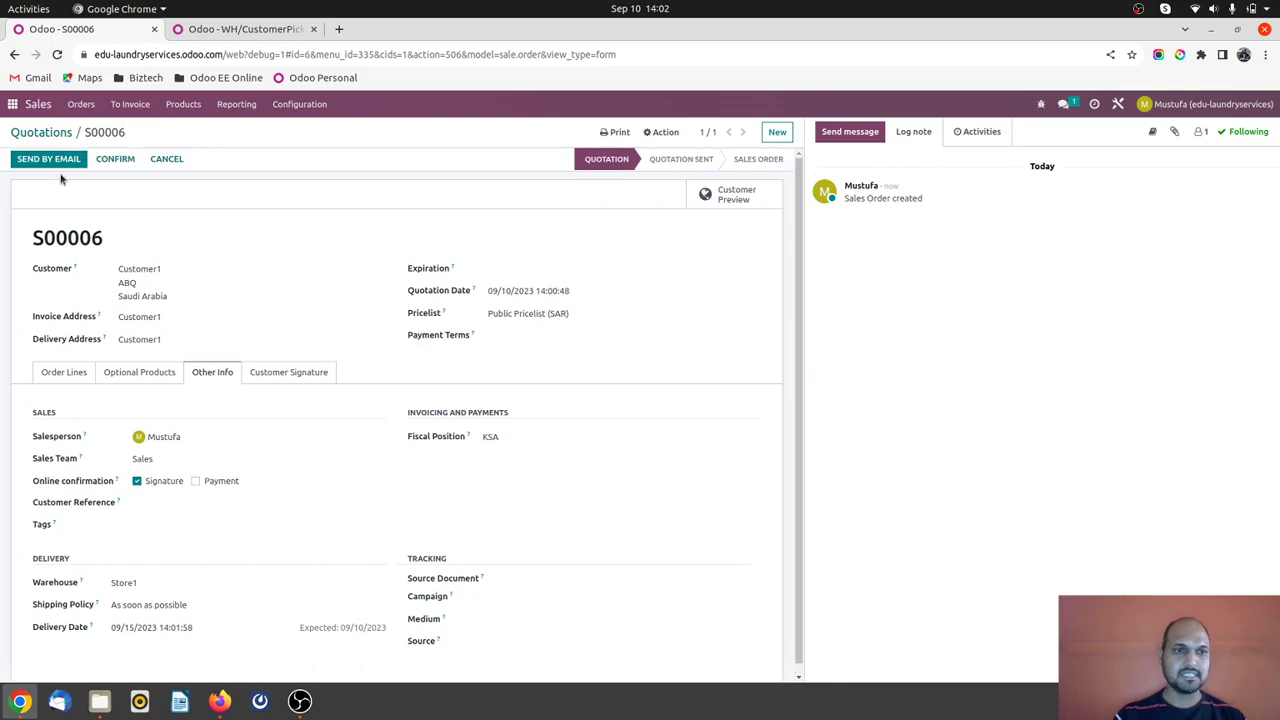
left_click(110, 160)
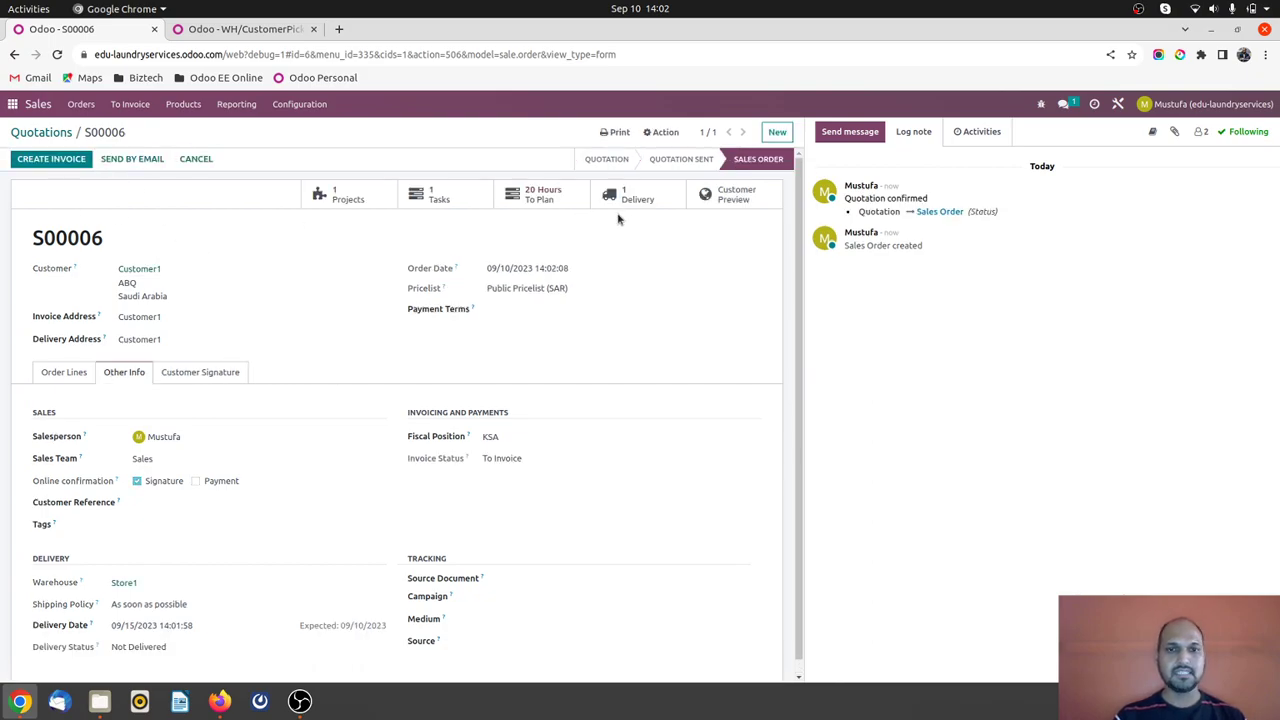
- Automatically plan the order's dry cleaning hours in the resource schedule and return to the sales order
left_click(541, 204)
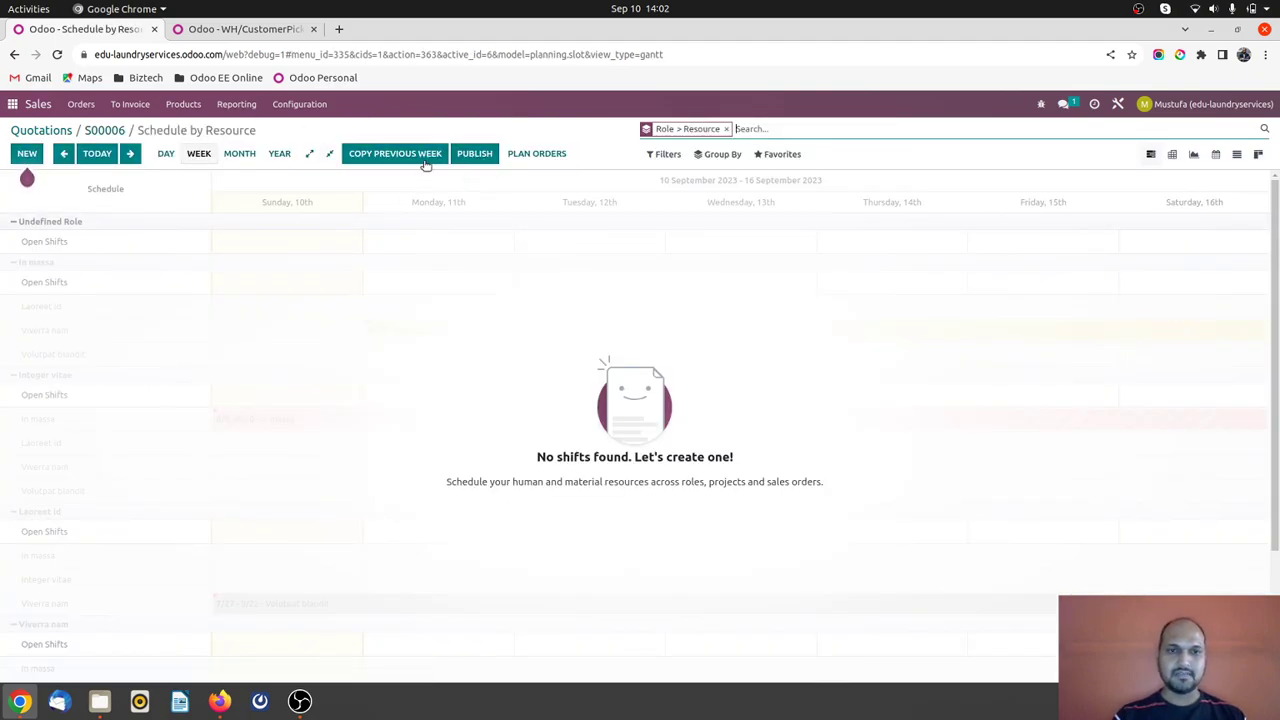
left_click(532, 158)
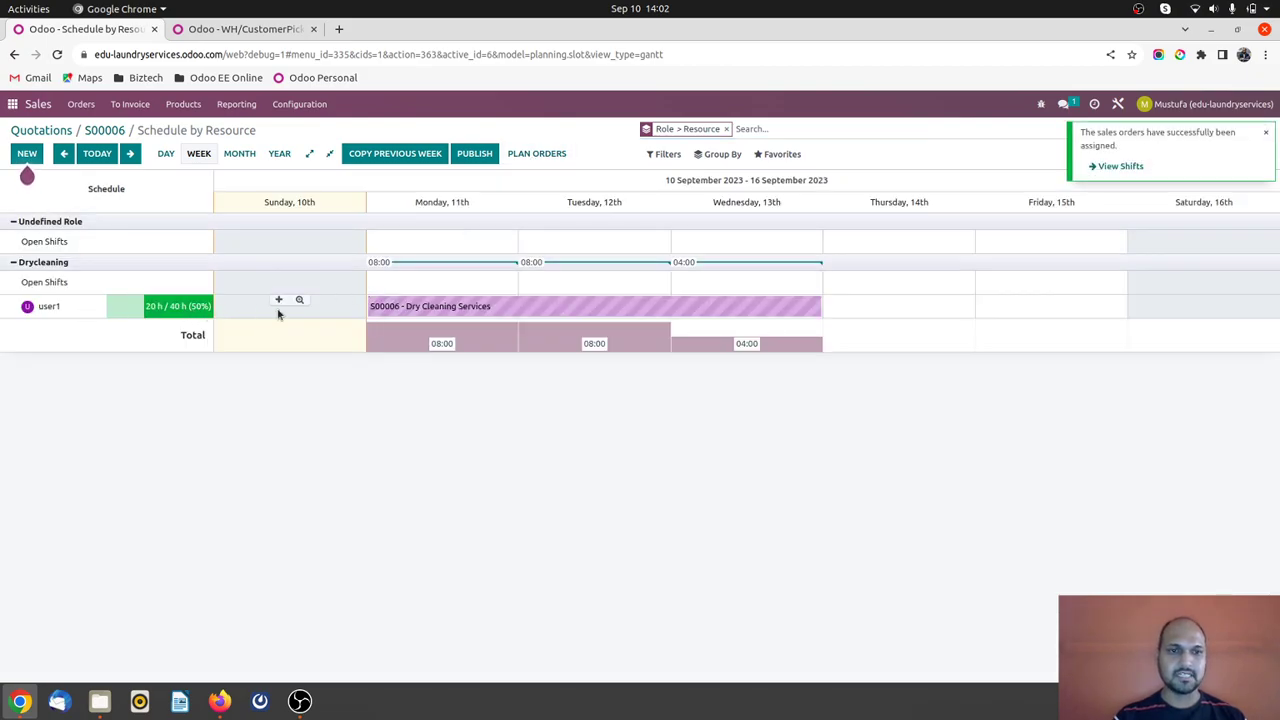
mouse_move(432, 316)
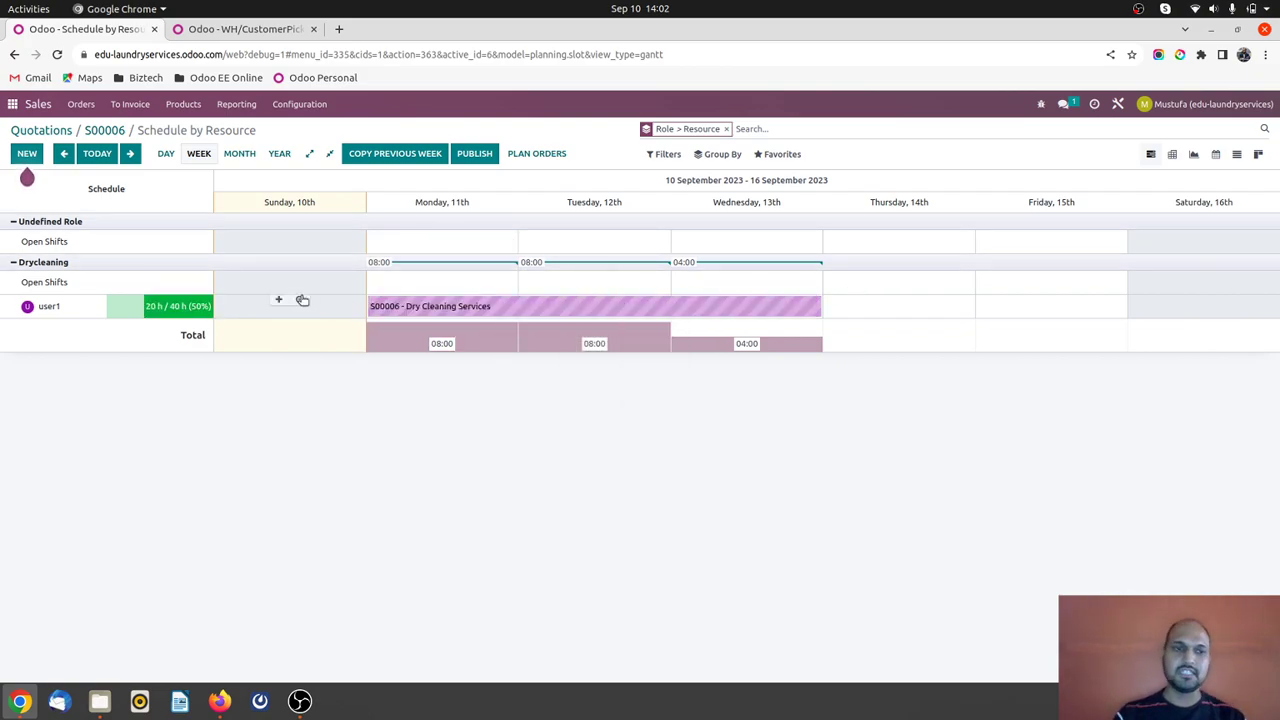
left_click(103, 131)
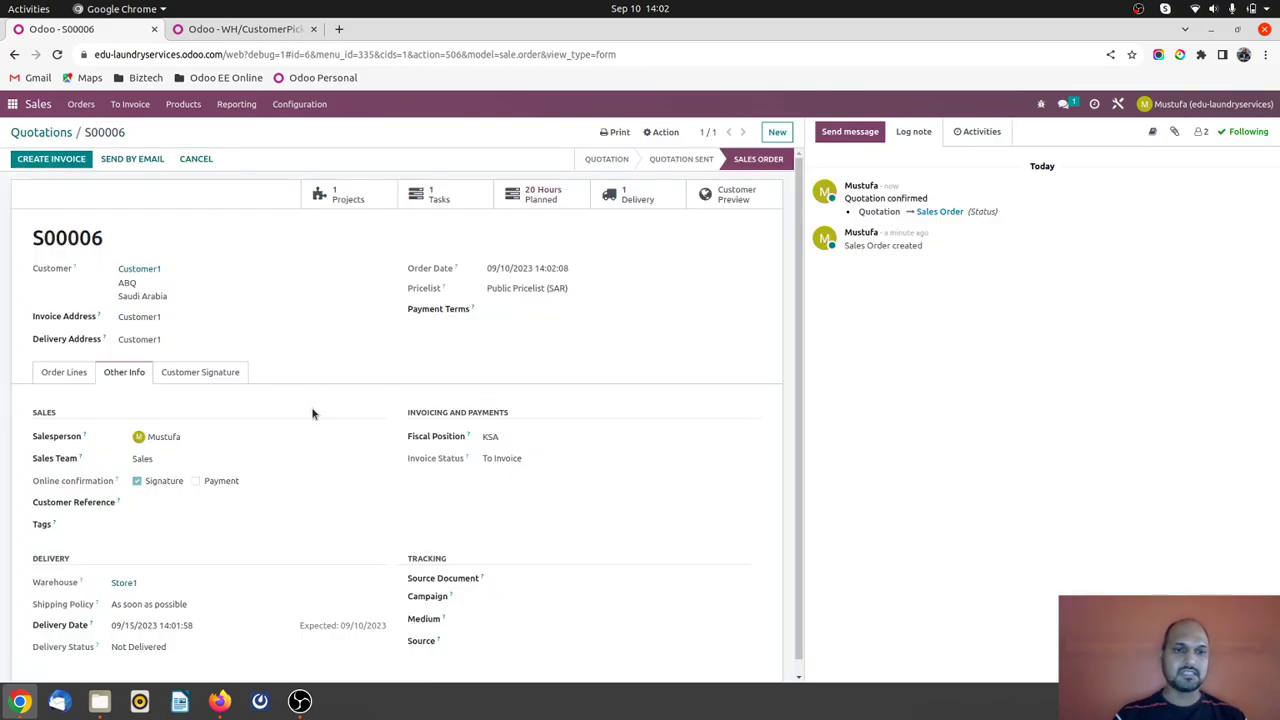
- Review the delivery order and the dry cleaning task linked to the sales order
scroll(319, 411, "down", 1)
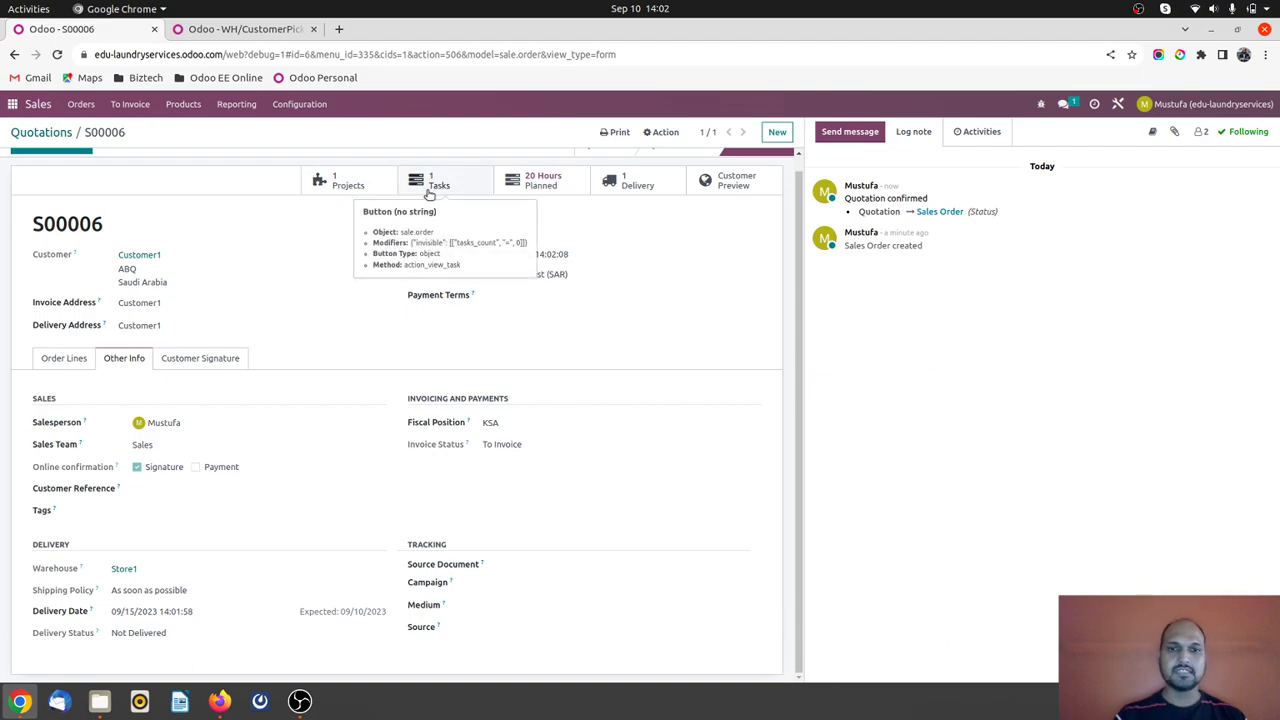
left_click(636, 189)
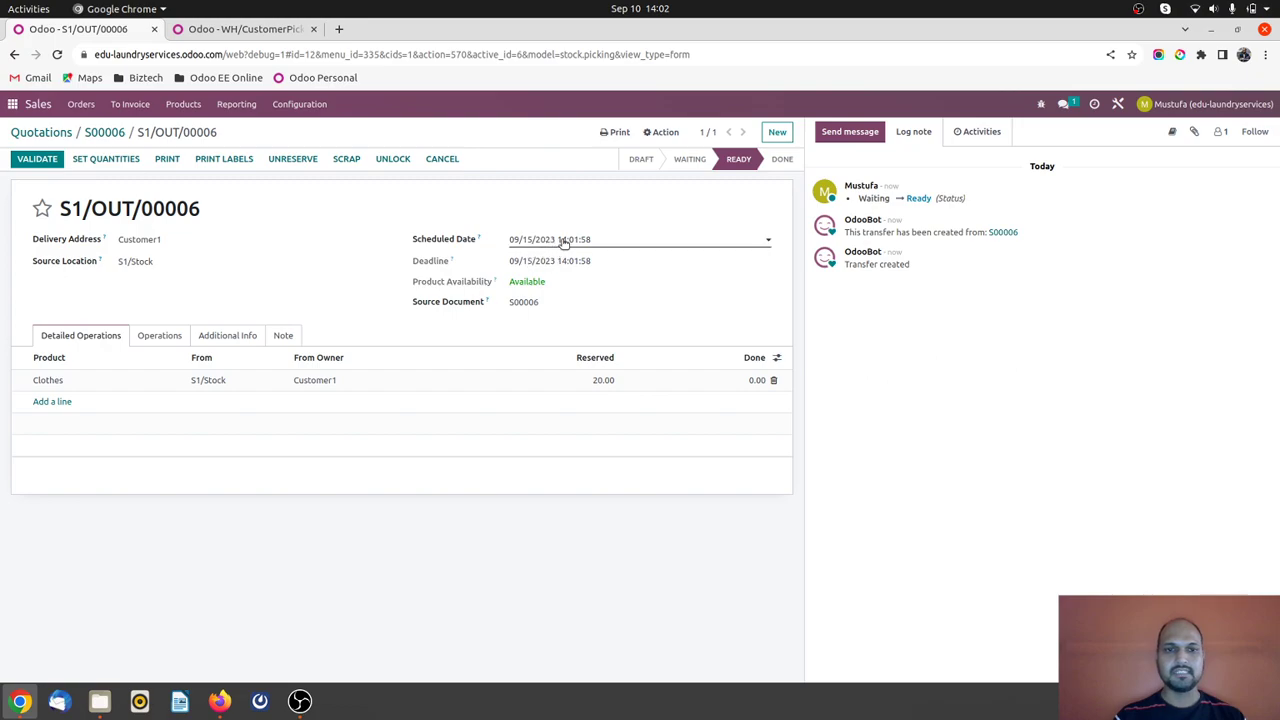
left_click(104, 134)
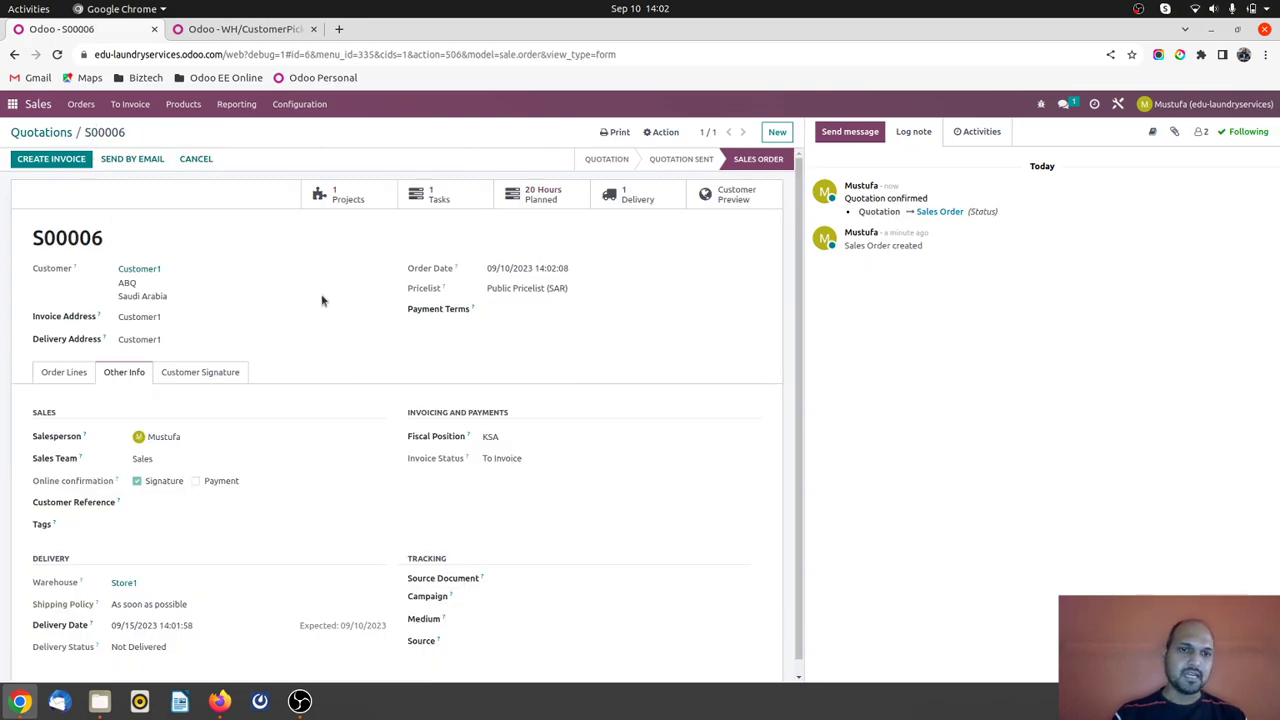
left_click(437, 204)
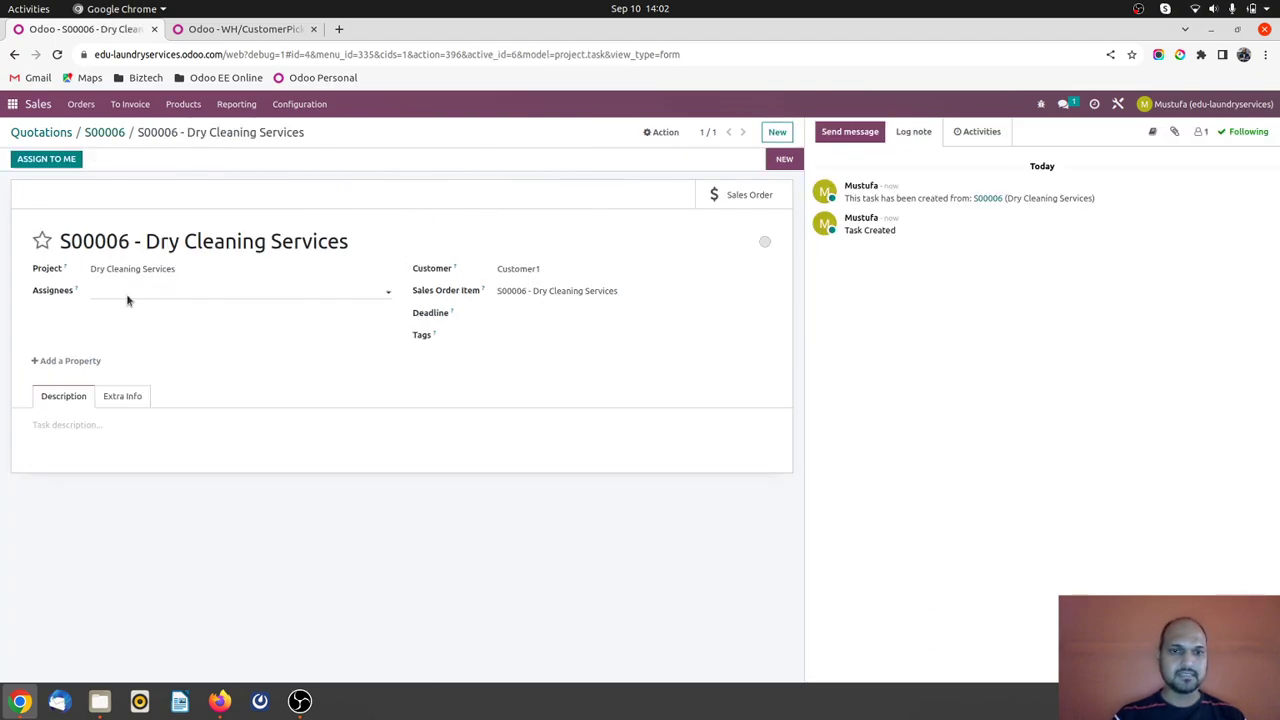
left_click(112, 136)
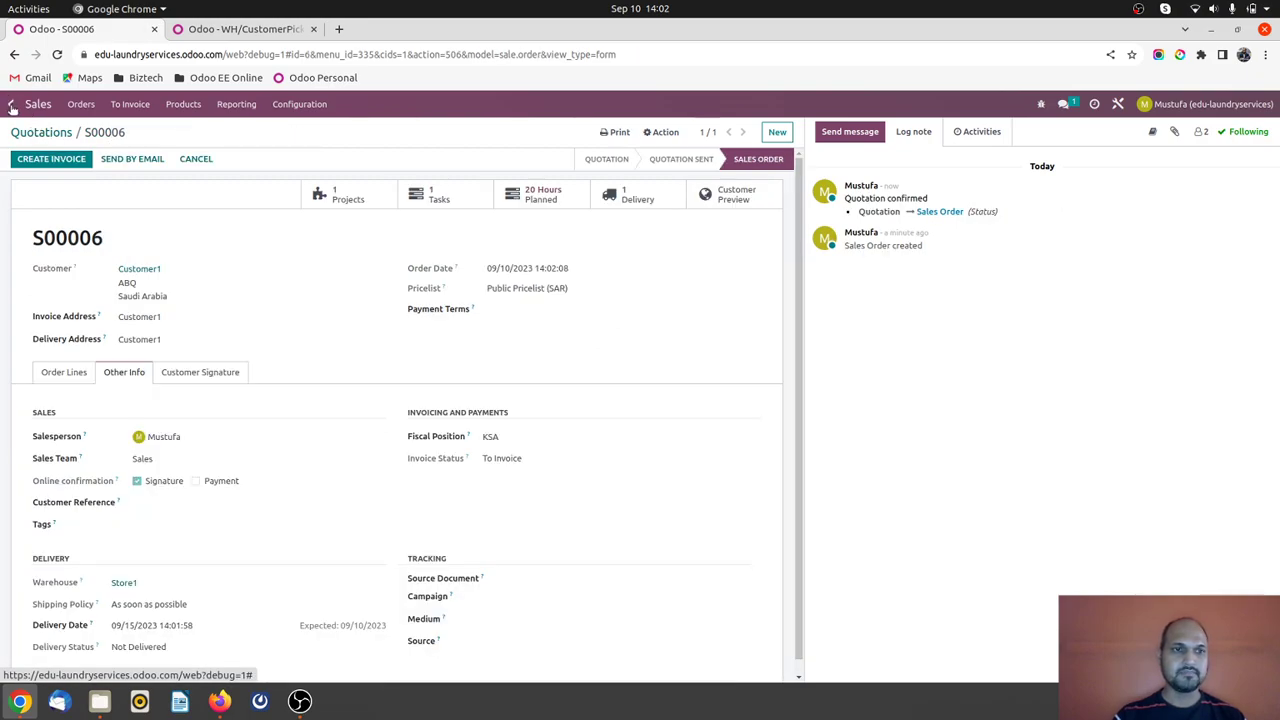
- Open the tasks of the Dry Cleaning Services project in the Project app
left_click(12, 104)
type("proj")
key("Return")
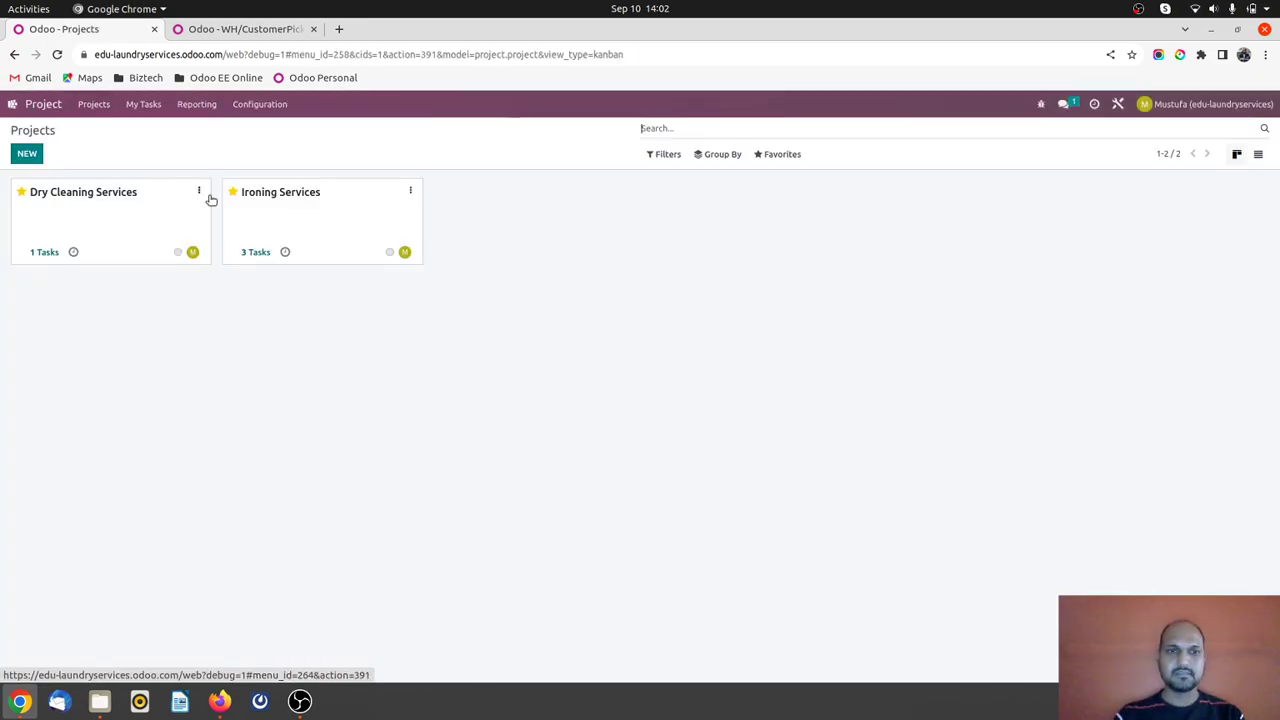
left_click(45, 255)
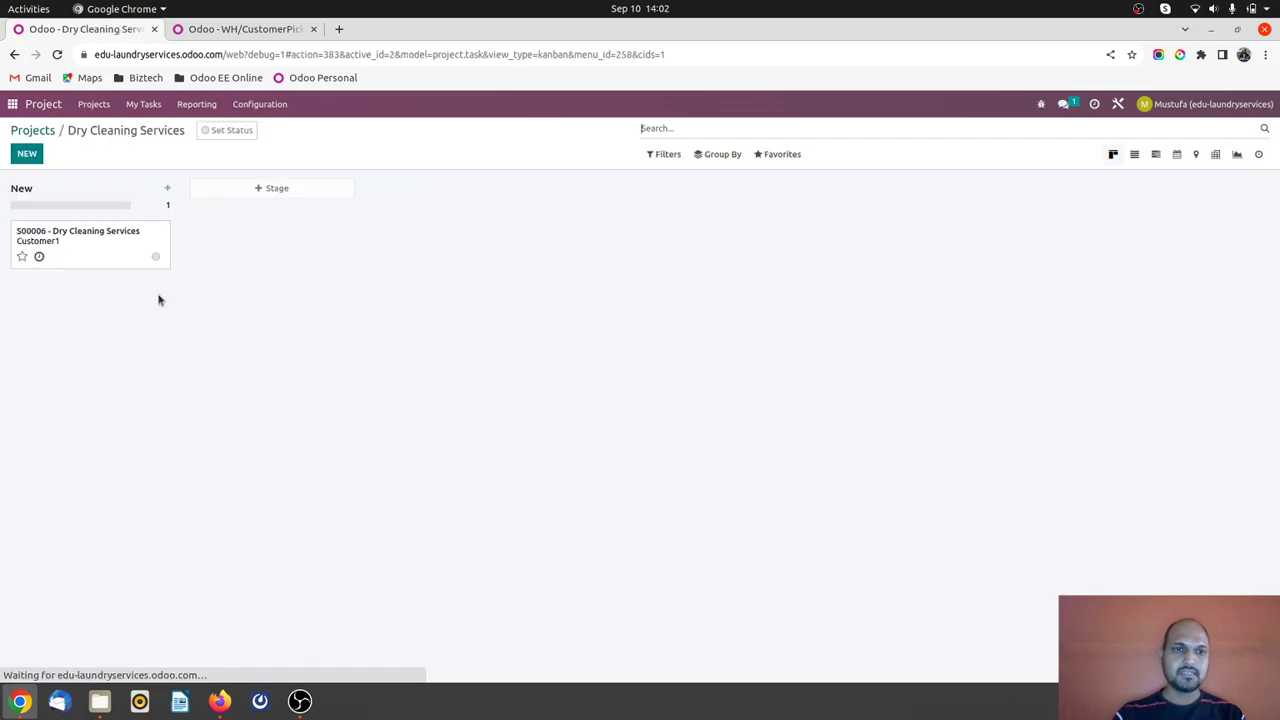
- Add the stages In Progress and Done to the Dry Cleaning Services task board
left_click(257, 191)
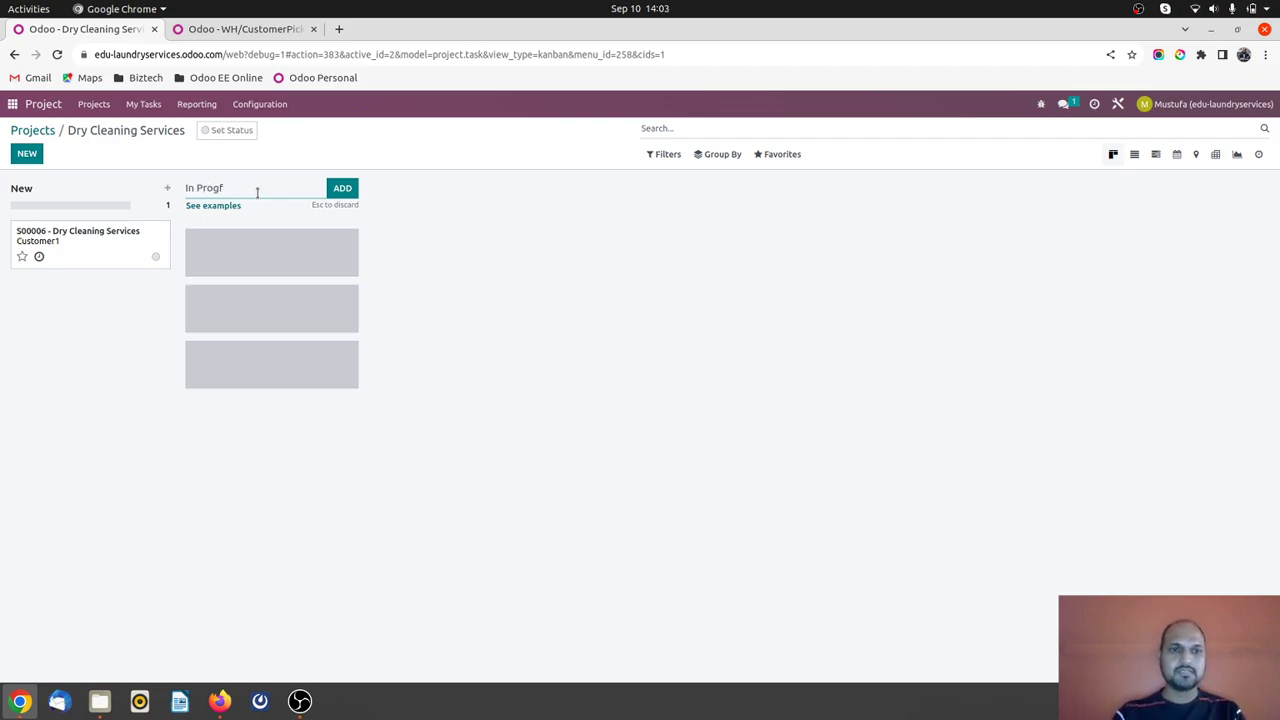
type("In Progress")
key("Return")
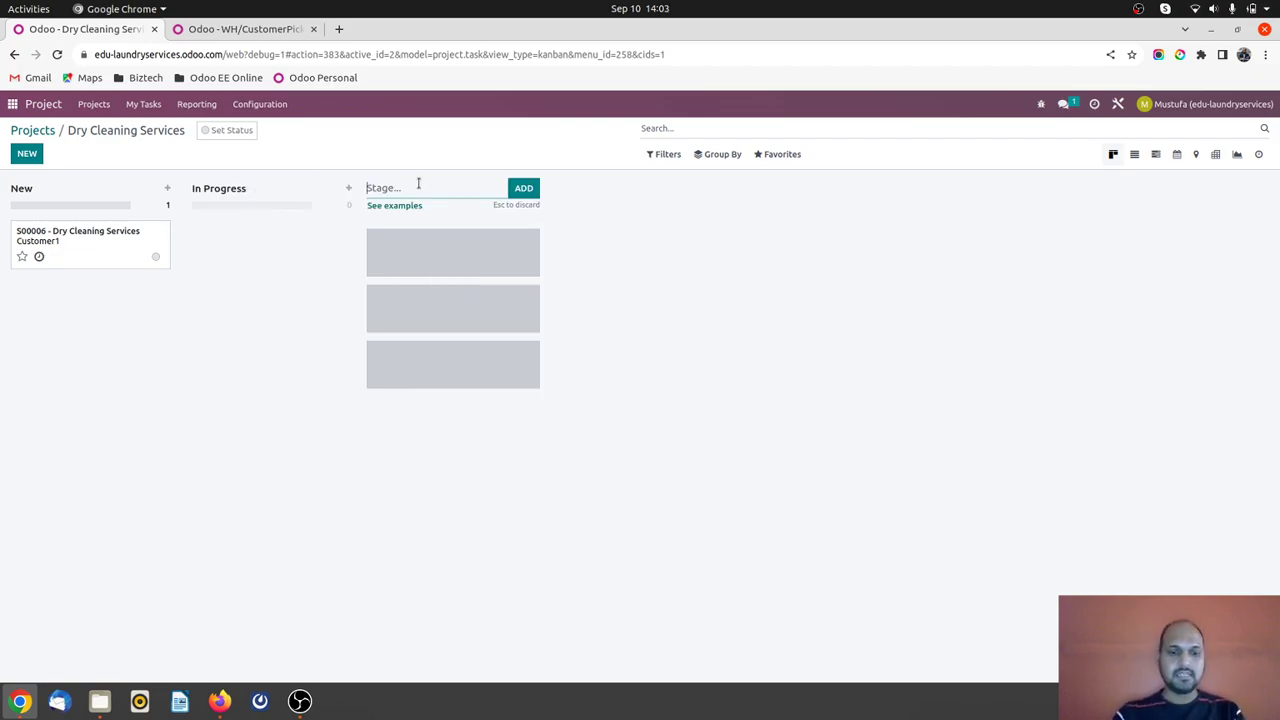
type("Done")
key("Return")
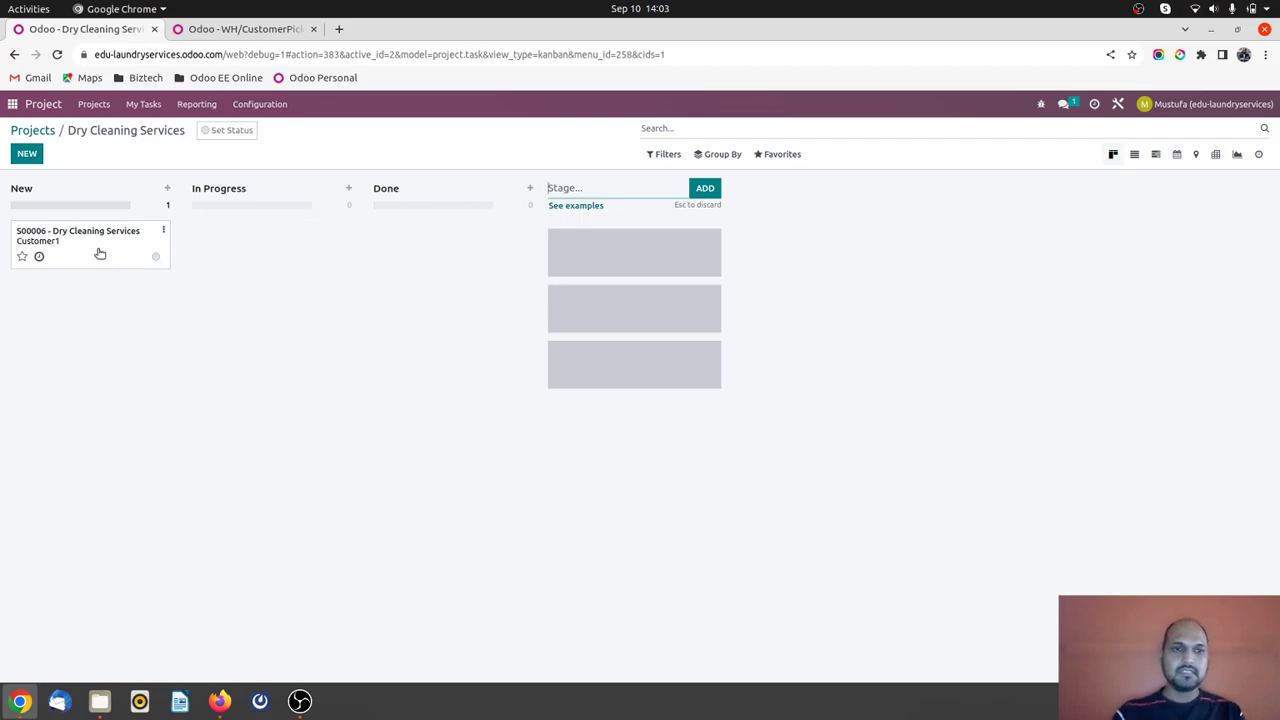
- Move the S00006 dry cleaning task to the In Progress stage and set its state to Ready
left_click_drag(100, 254, 289, 229)
left_click(289, 230)
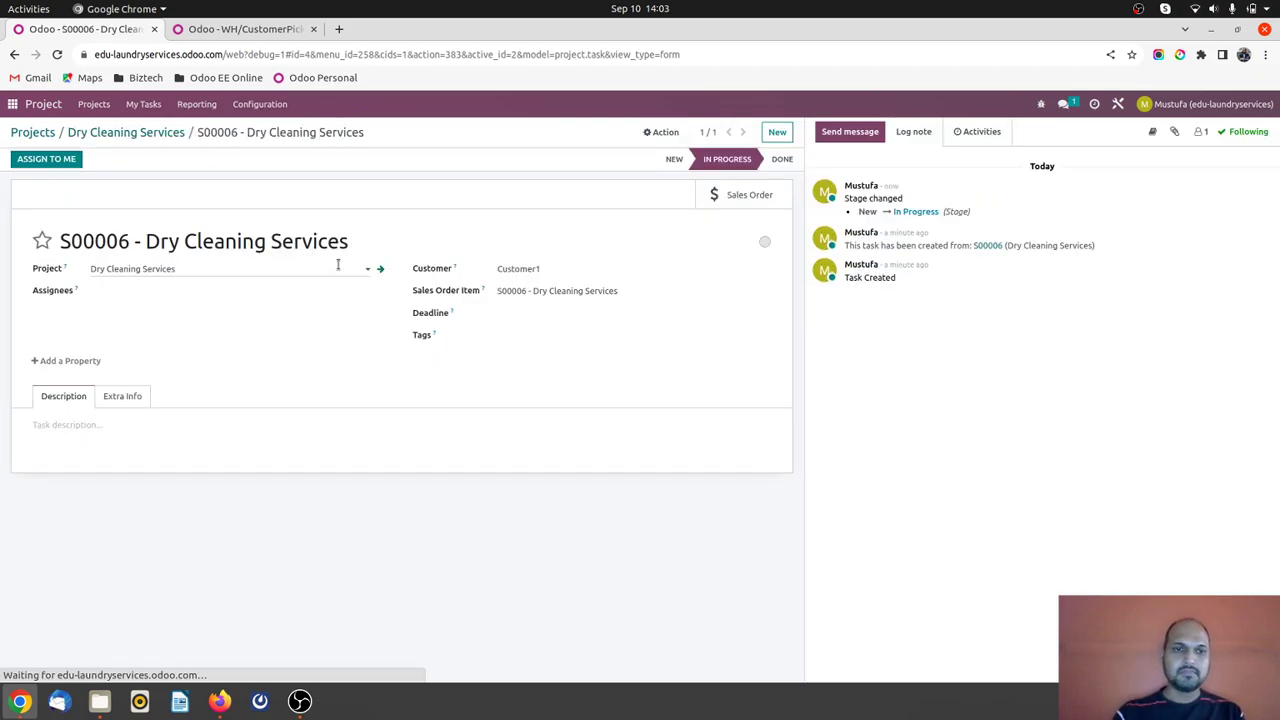
left_click(763, 242)
left_click(790, 260)
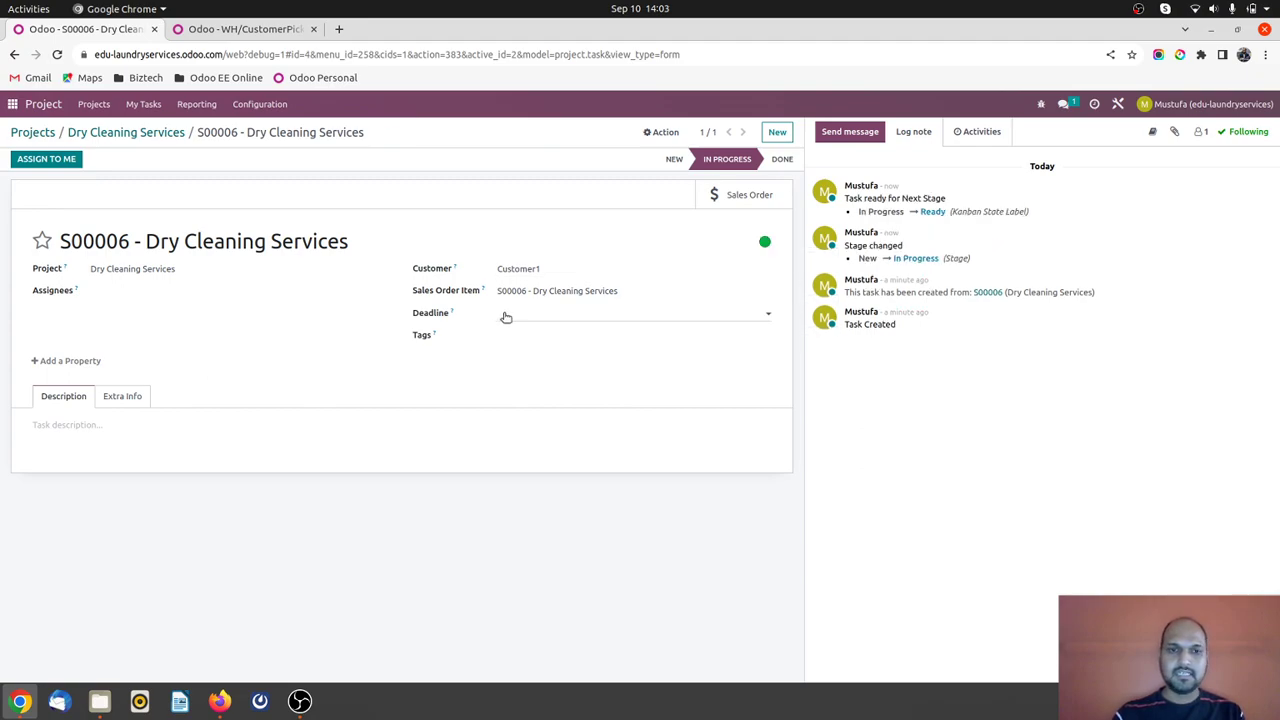
- Assign the S00006 task to user1, save it and return to the Dry Cleaning Services board
left_click(137, 395)
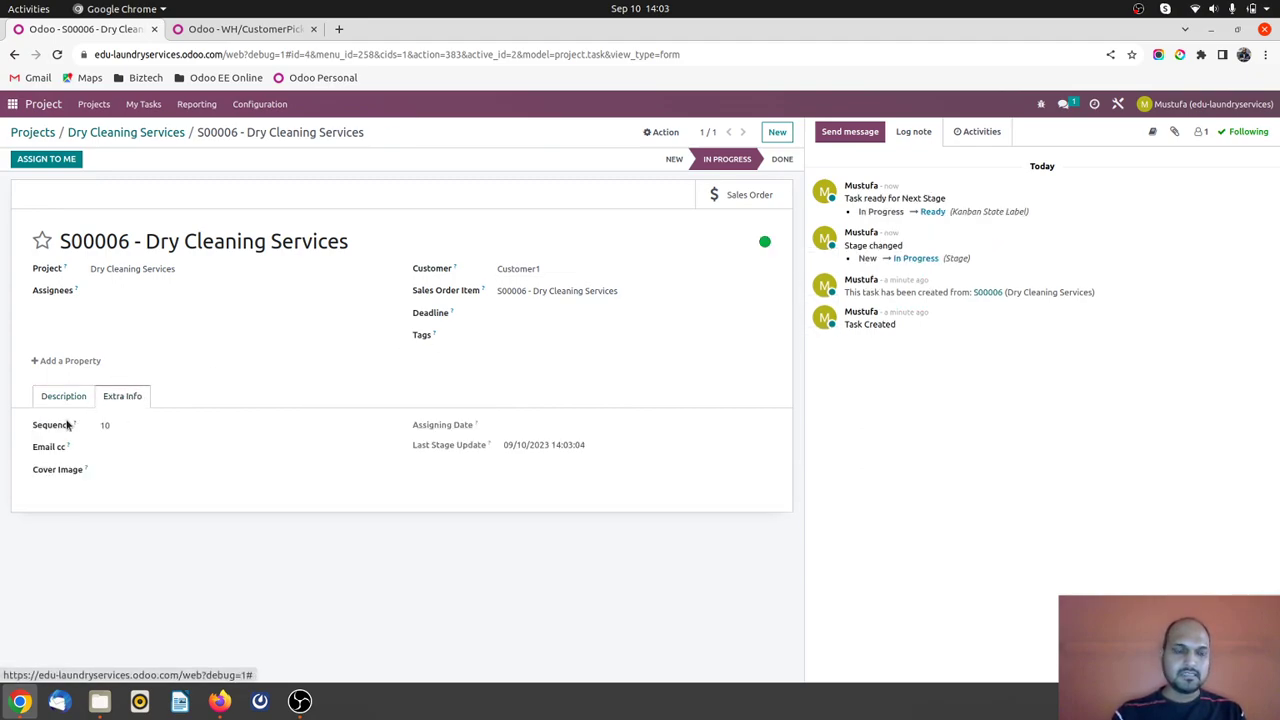
left_click(66, 396)
left_click(115, 300)
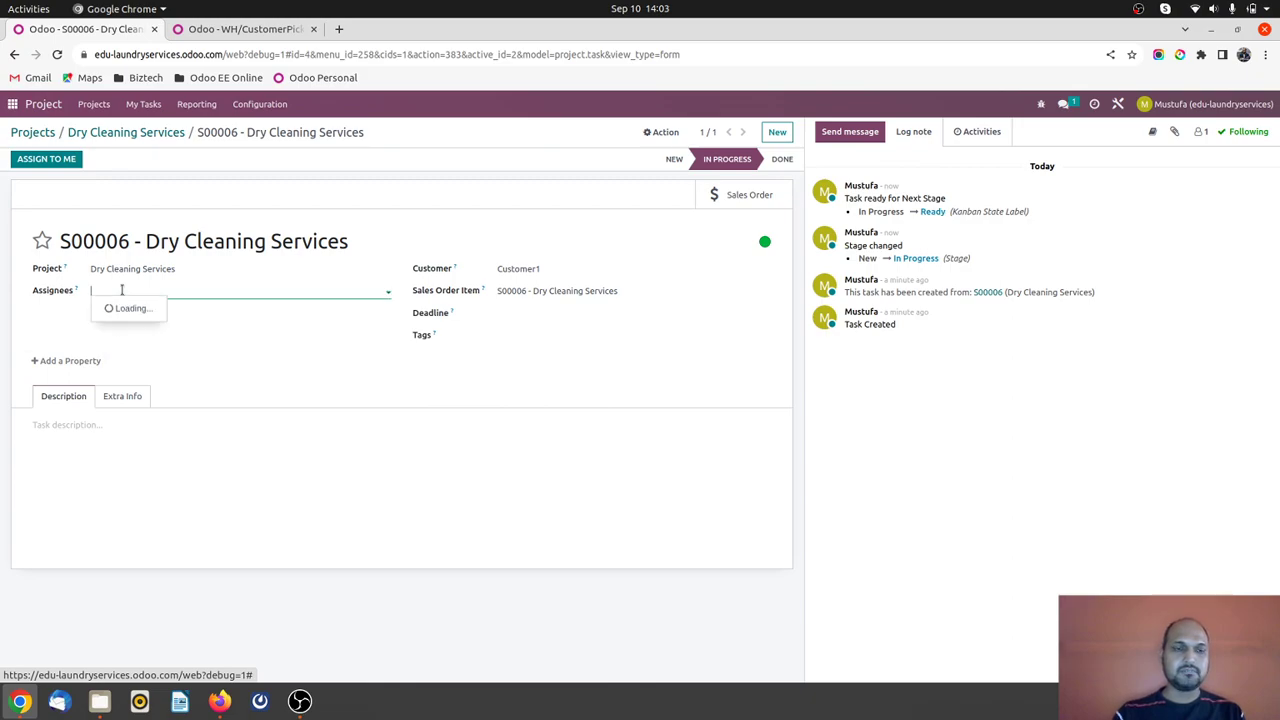
left_click(117, 326)
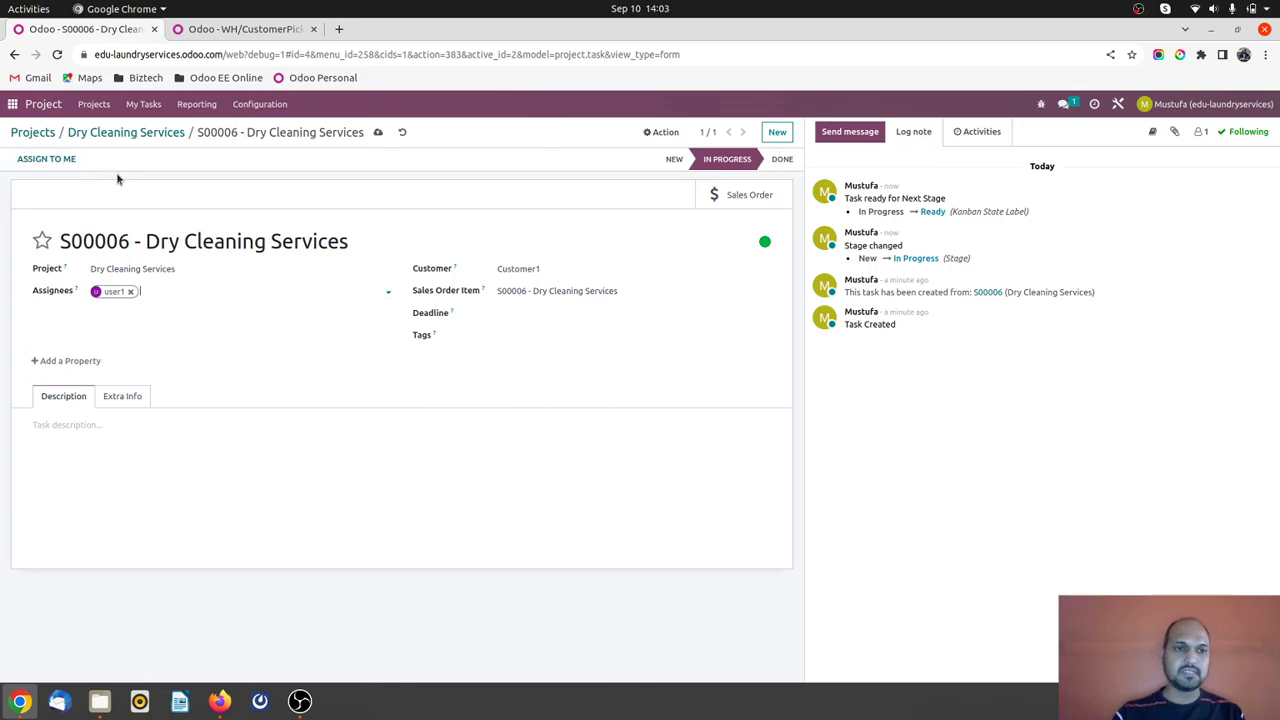
left_click(377, 132)
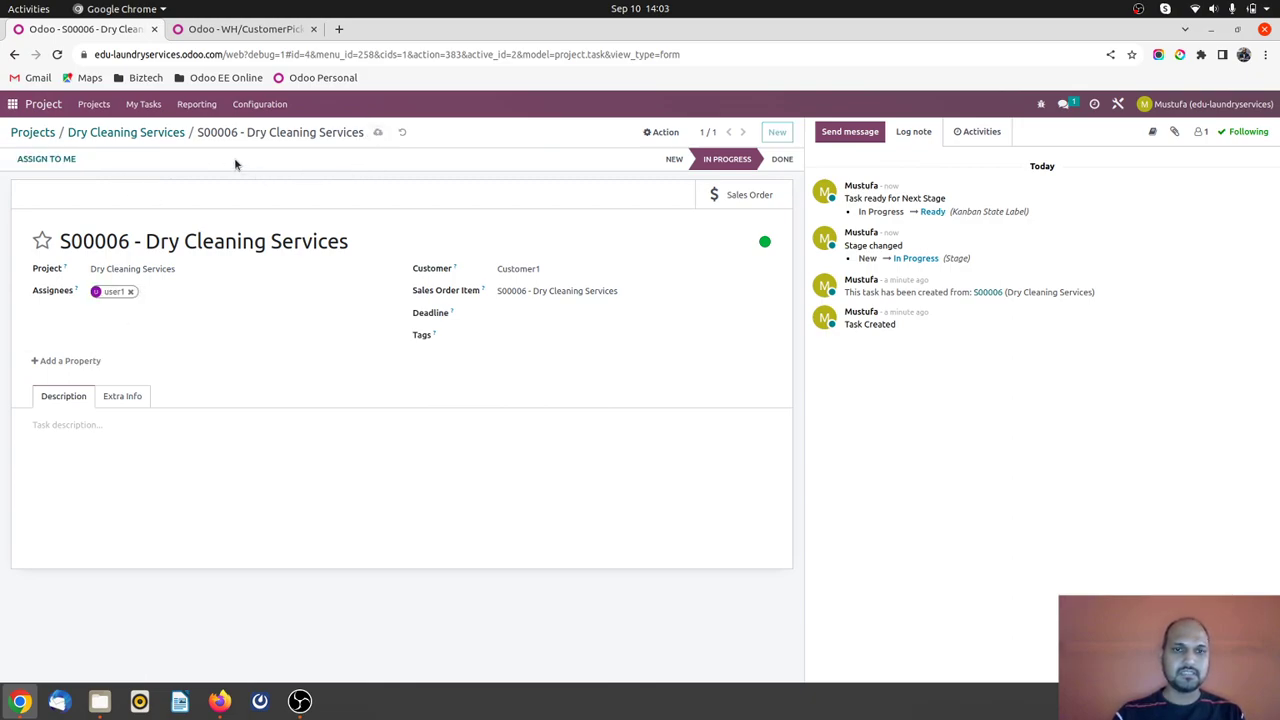
left_click(155, 134)
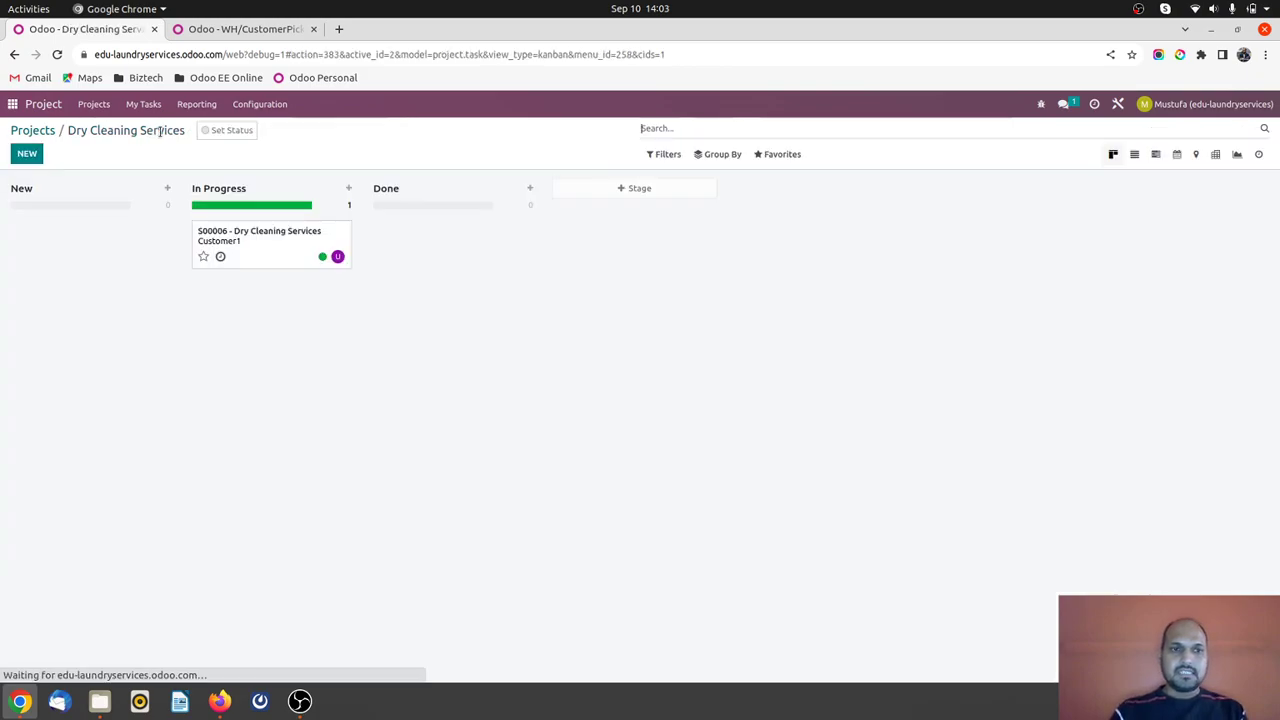
- Move the S00006 task to the Done stage and set its state to Ready in the task form
left_click_drag(266, 240, 505, 241)
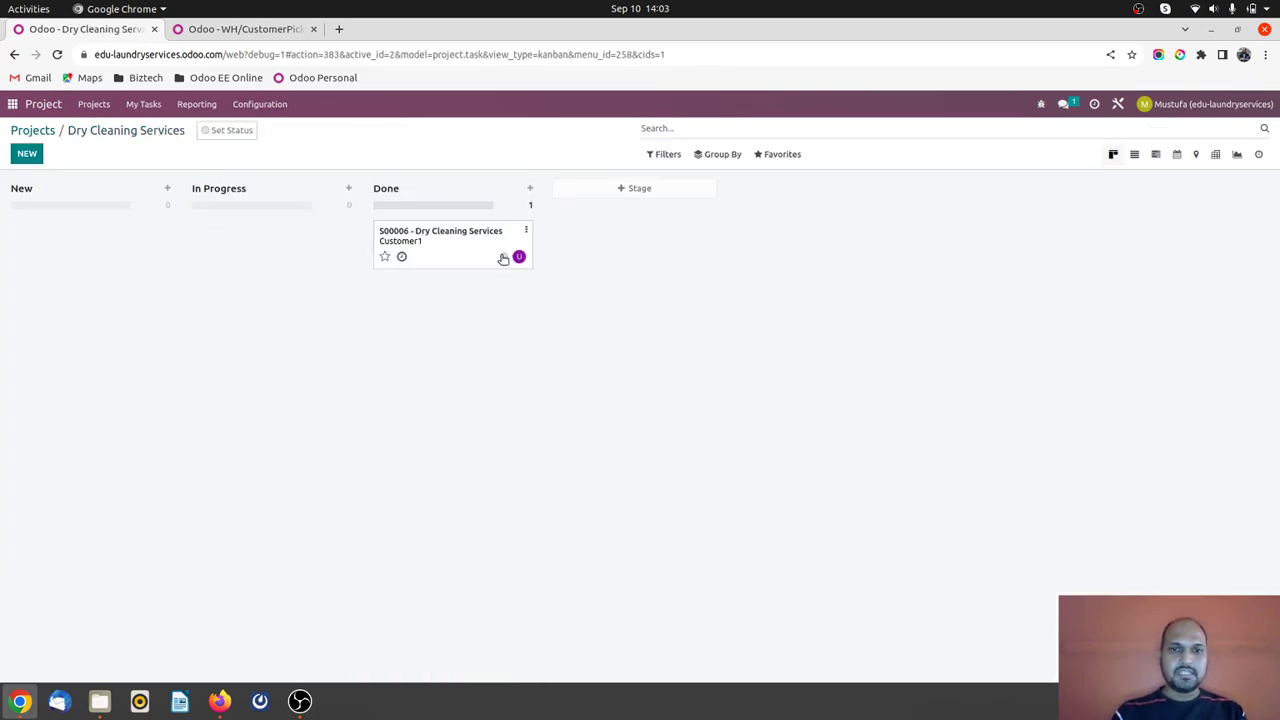
left_click(503, 256)
left_click(540, 279)
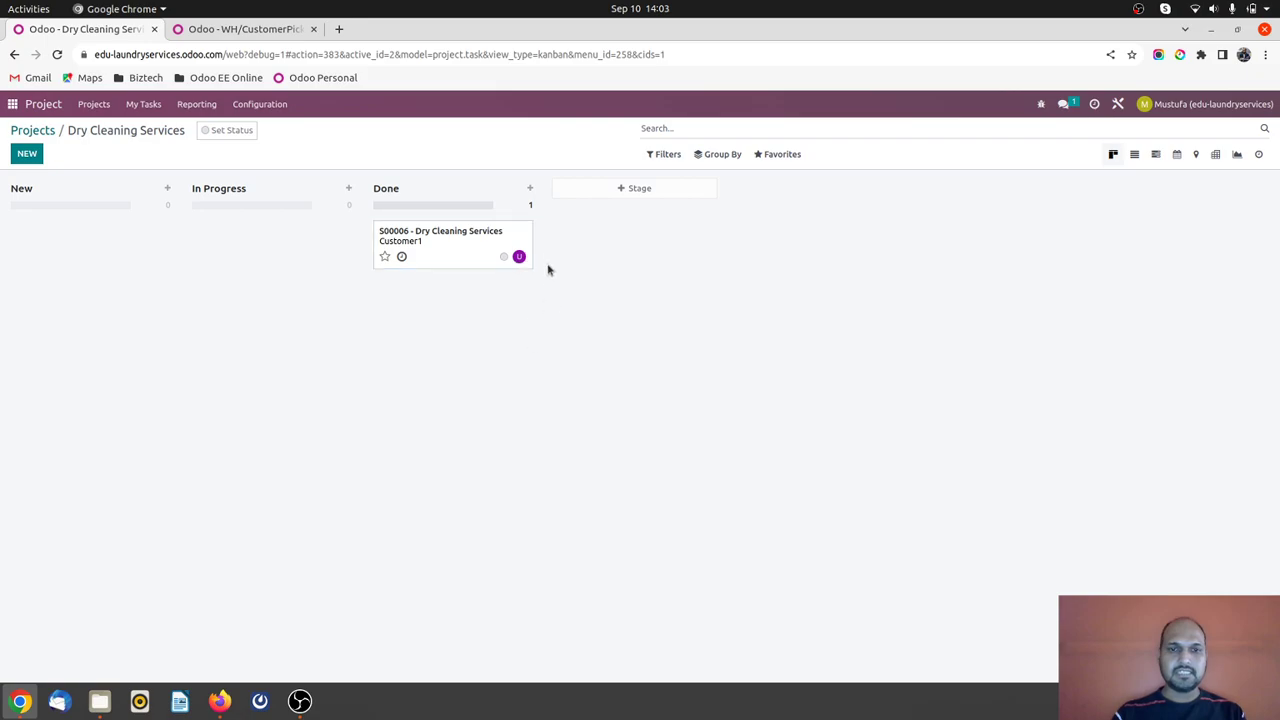
left_click(526, 231)
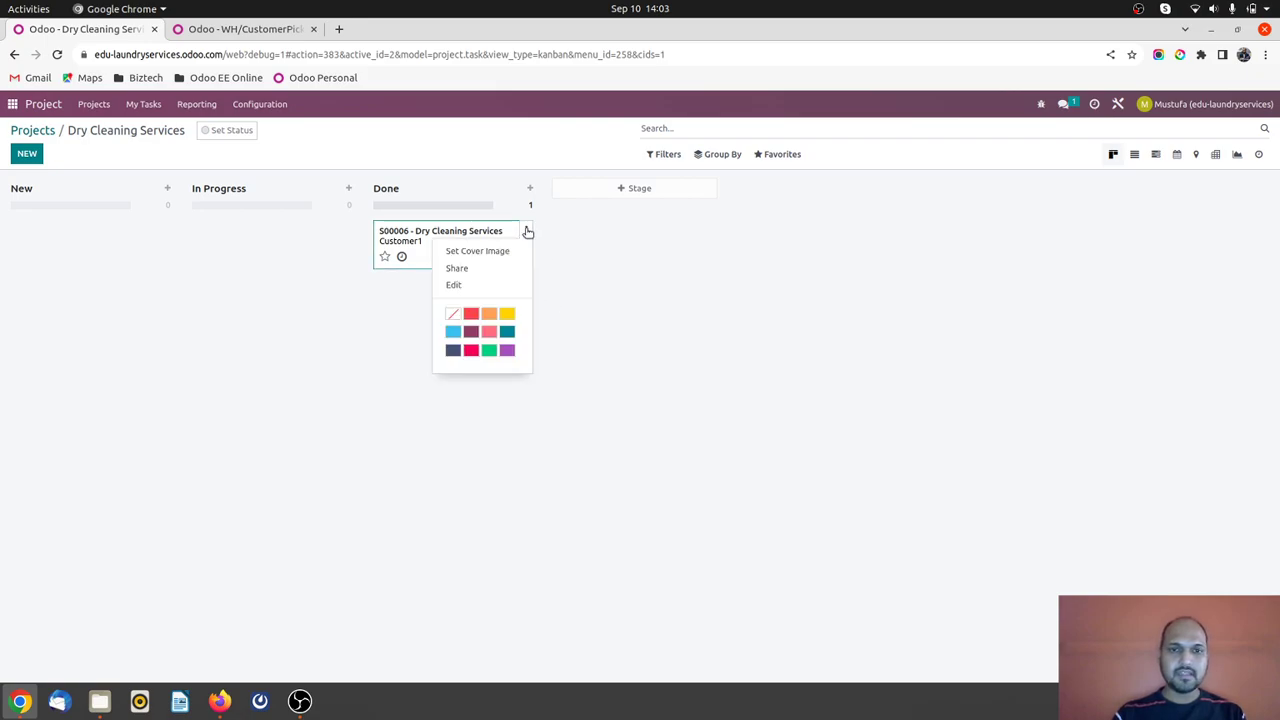
left_click(505, 290)
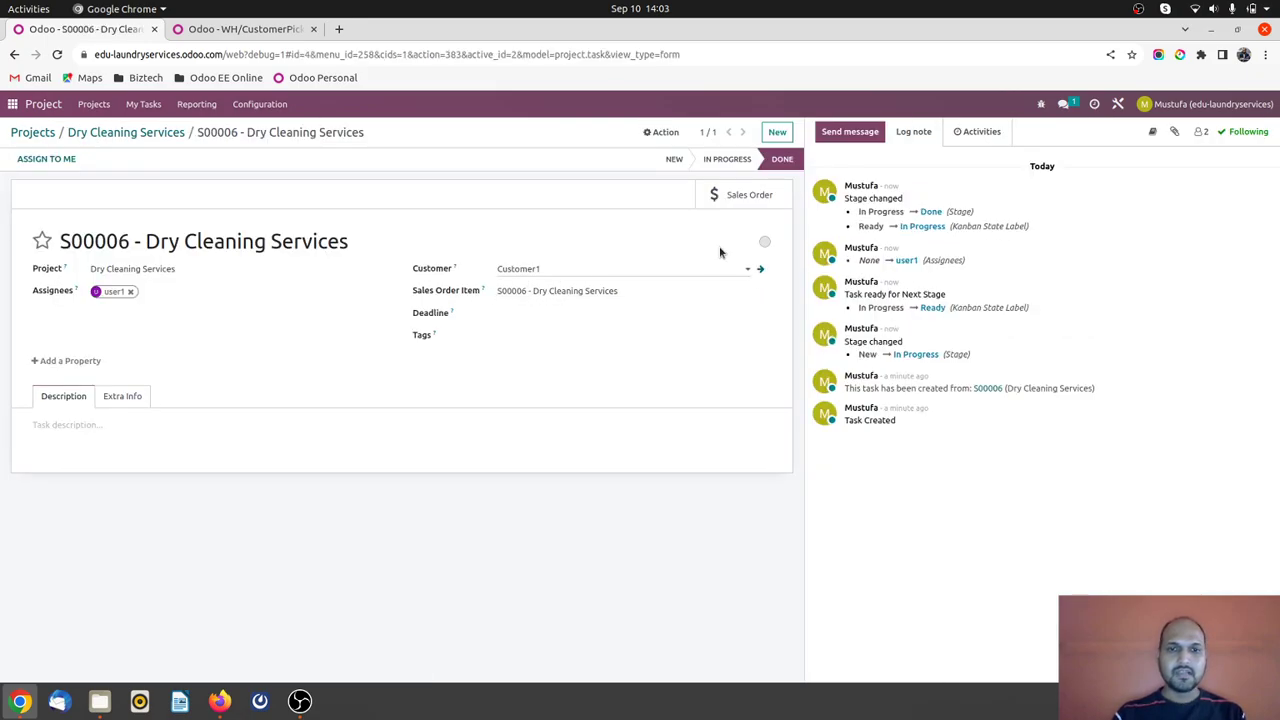
left_click(765, 242)
left_click(790, 260)
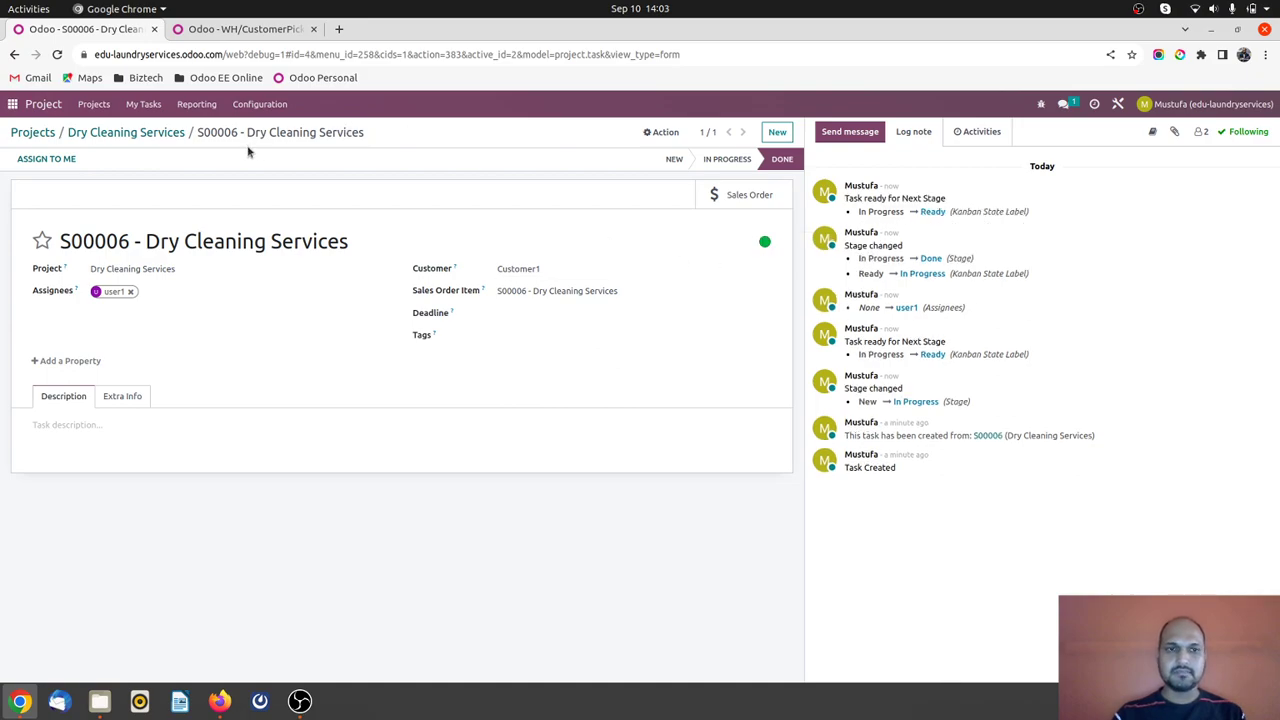
- Leave the project, review sales order S00006 in the Sales app and return to the apps overview
left_click(168, 140)
left_click(46, 130)
left_click(12, 104)
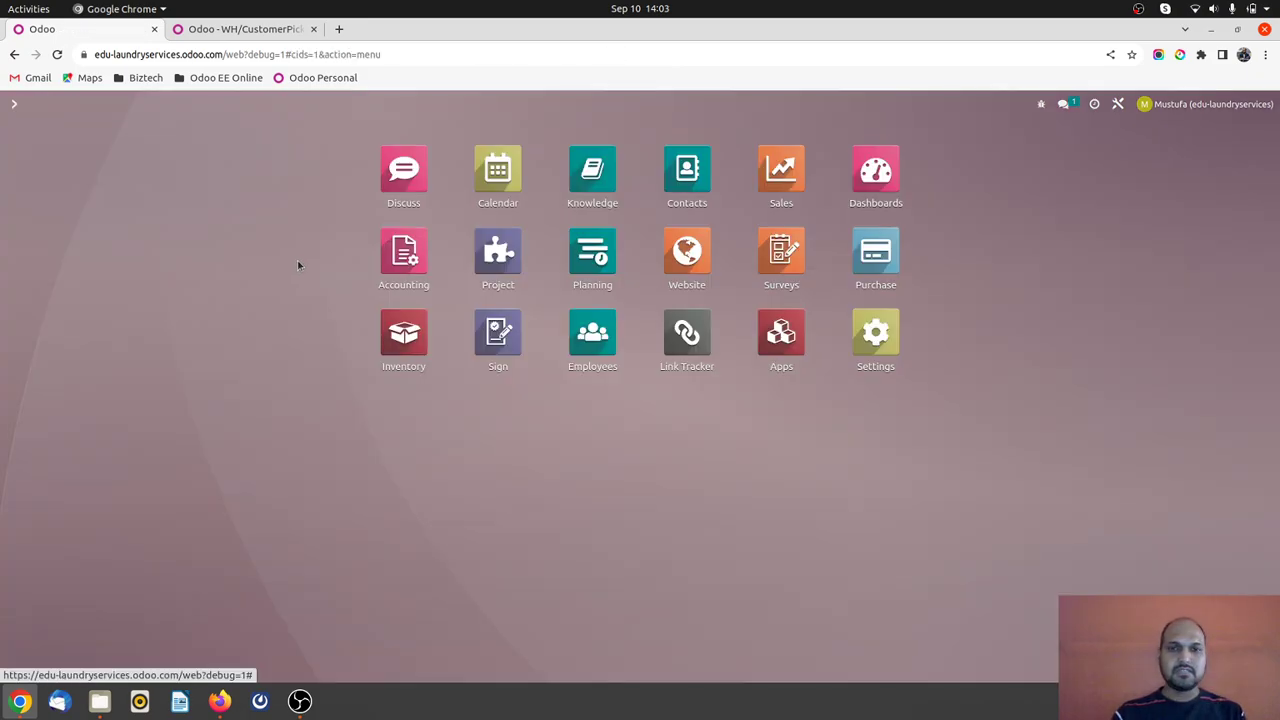
left_click(778, 196)
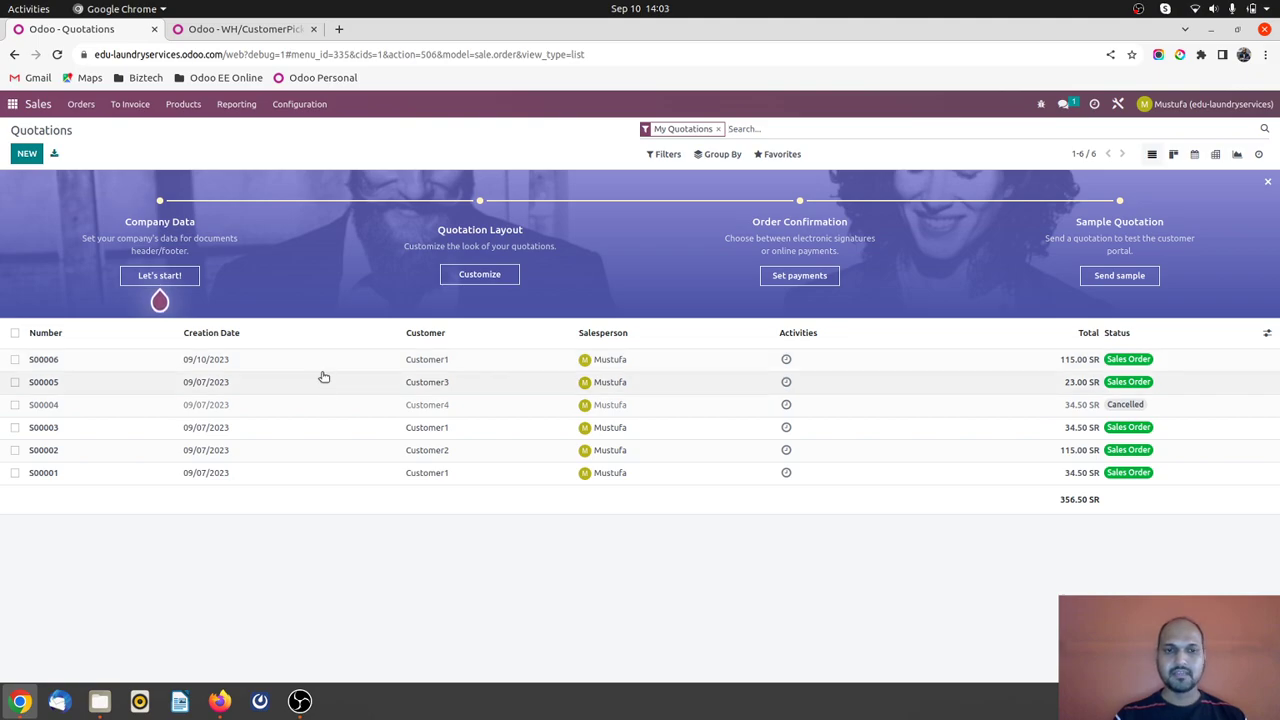
left_click(340, 363)
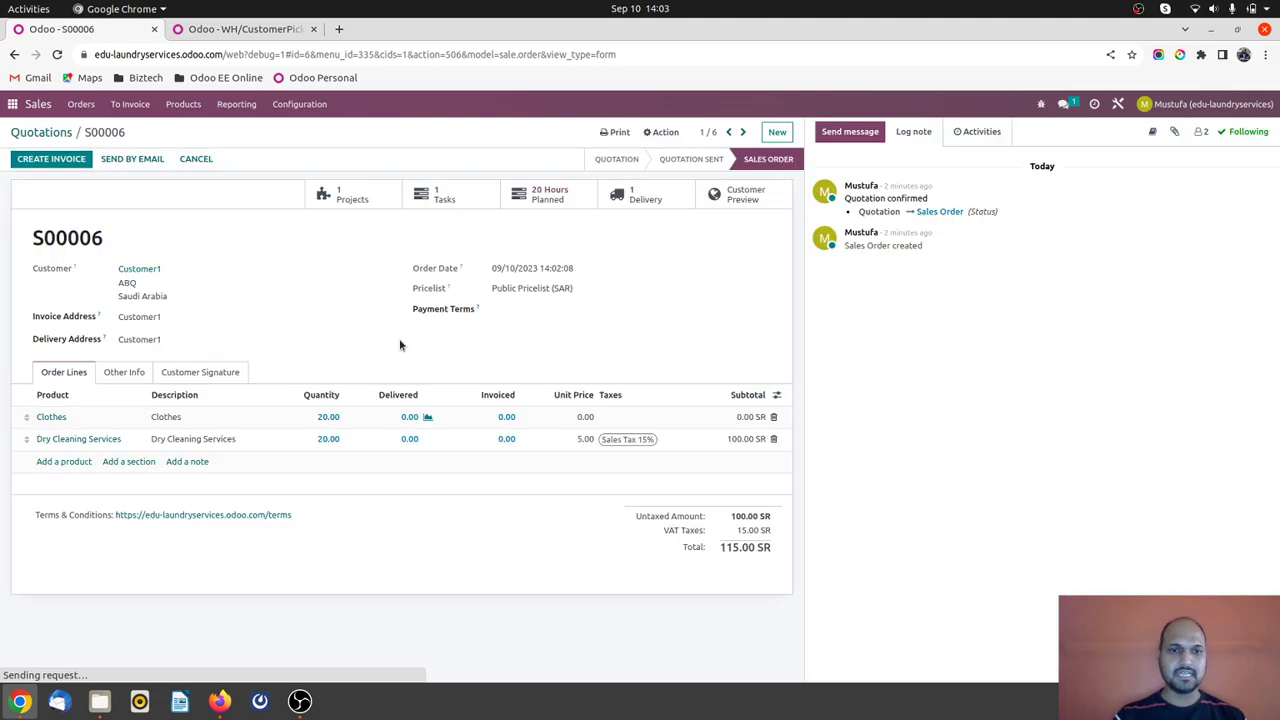
left_click(13, 104)
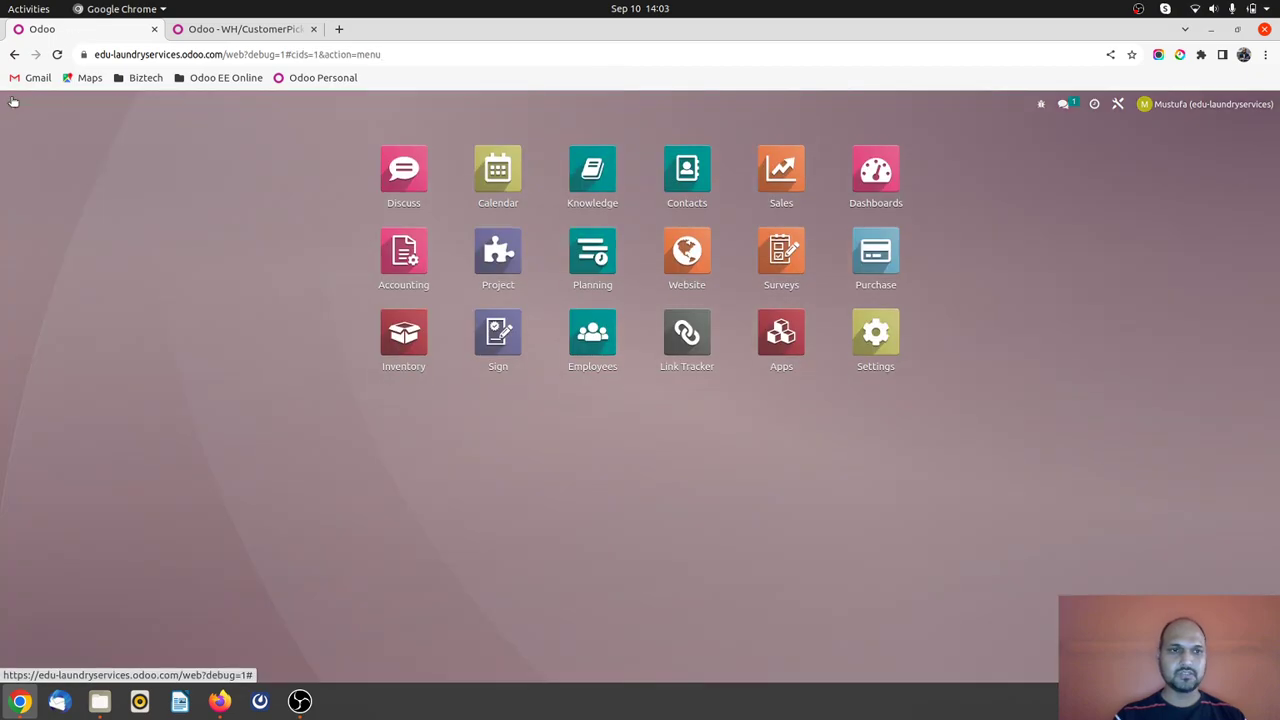
- Open Store1's delivery order S1/OUT/00006 in Inventory and set its scheduled date to 09/10/2023
left_click(230, 29)
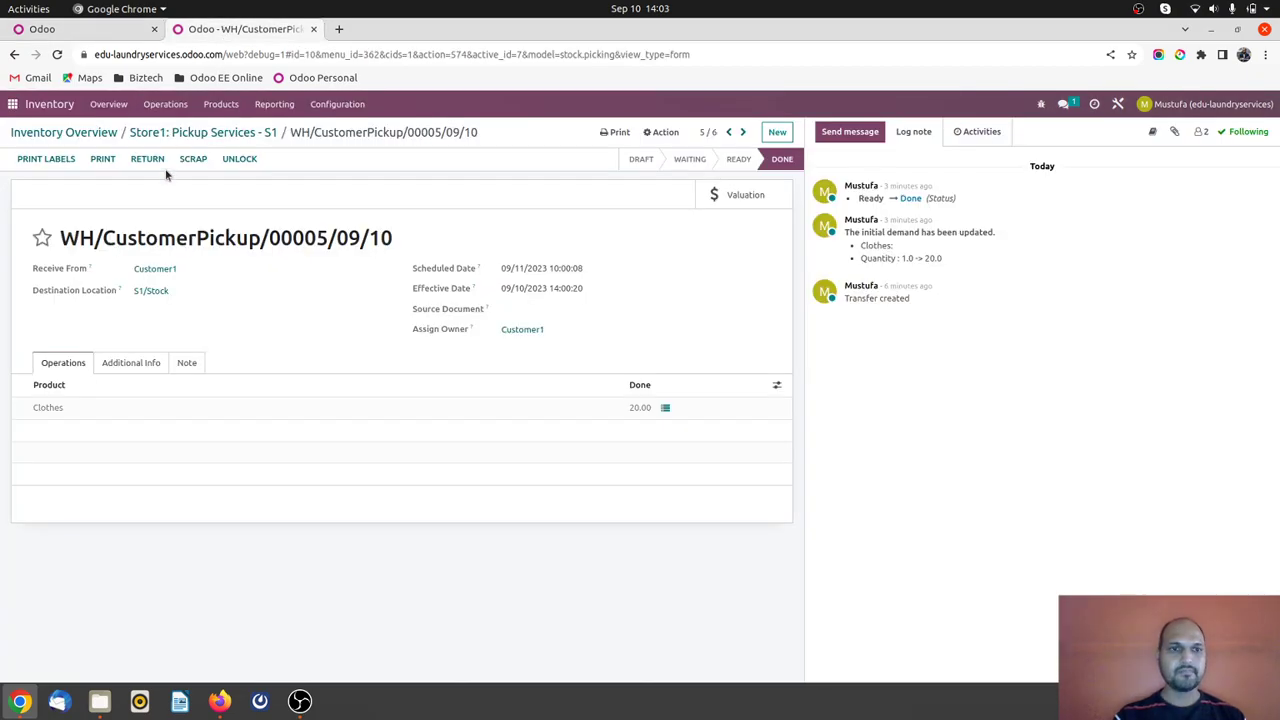
left_click(72, 133)
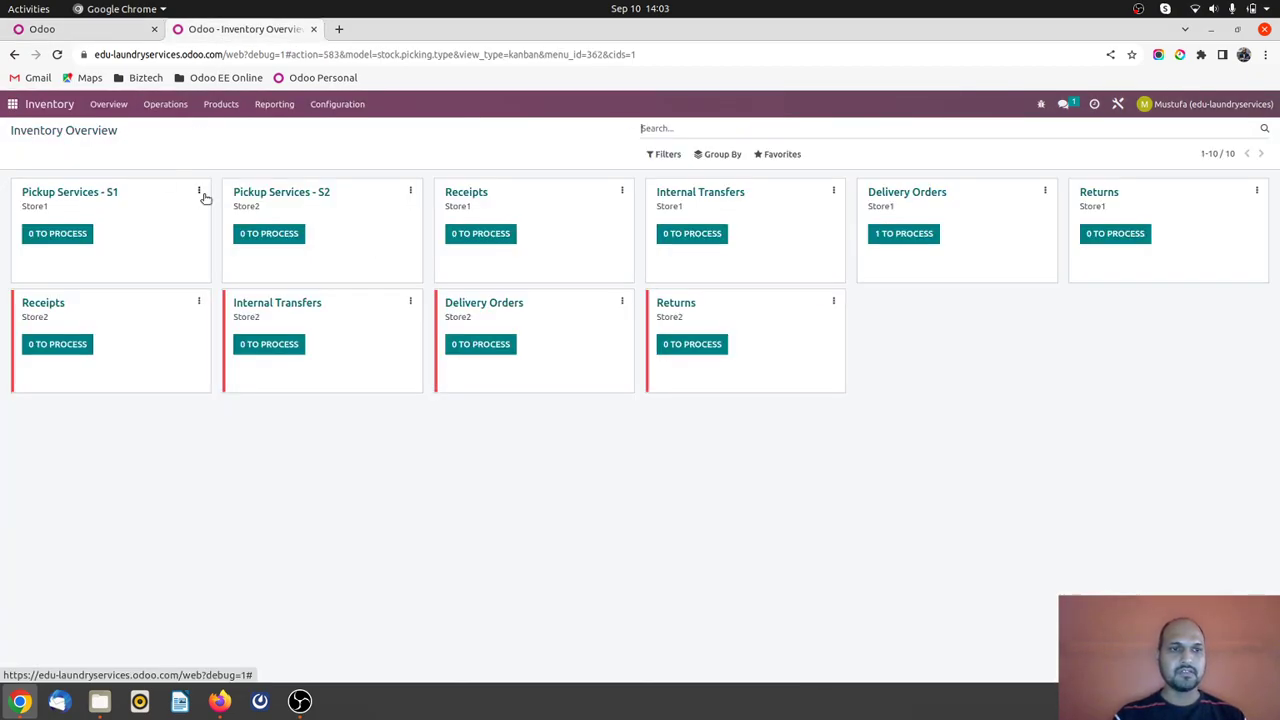
left_click(930, 198)
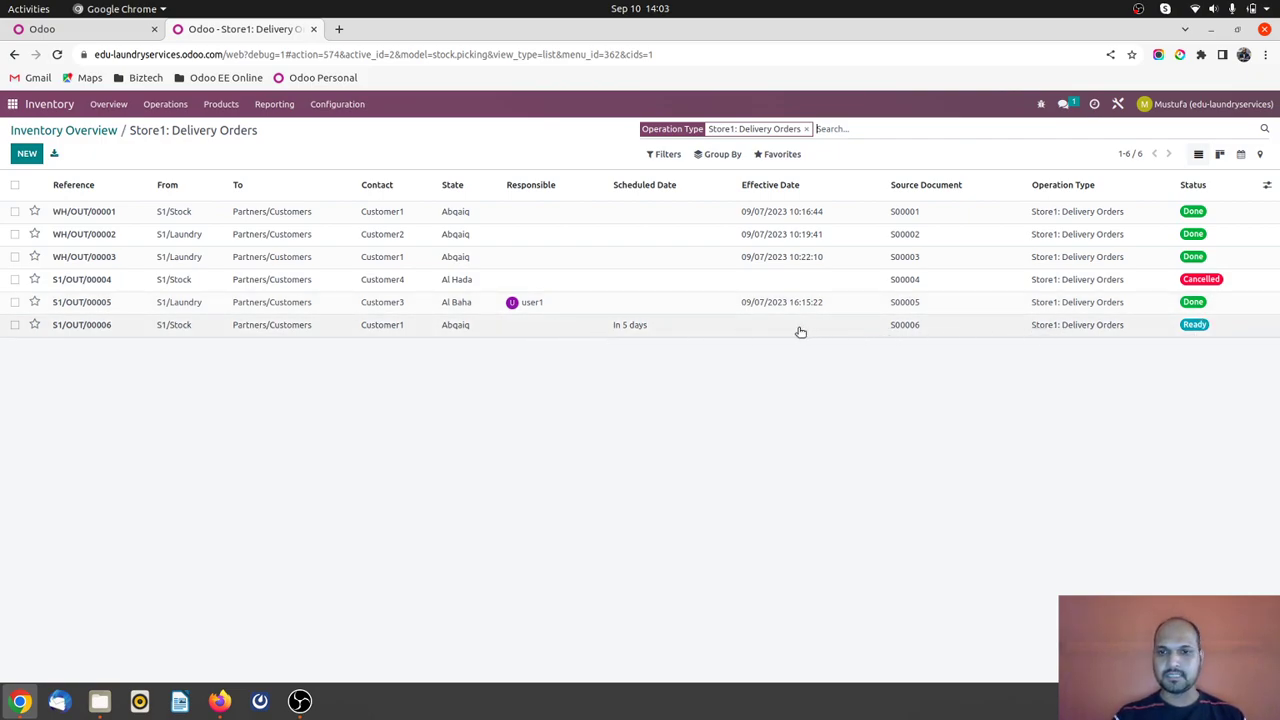
left_click(592, 333)
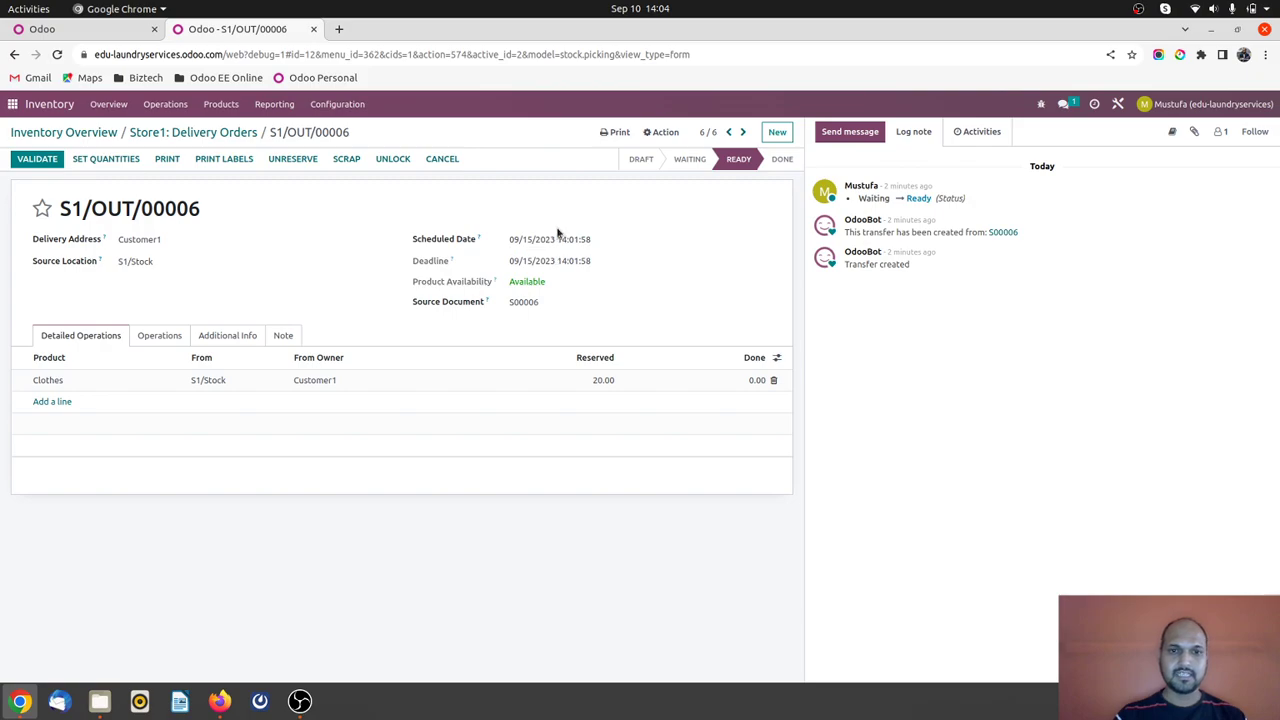
left_click(558, 239)
left_click(542, 371)
left_click(494, 352)
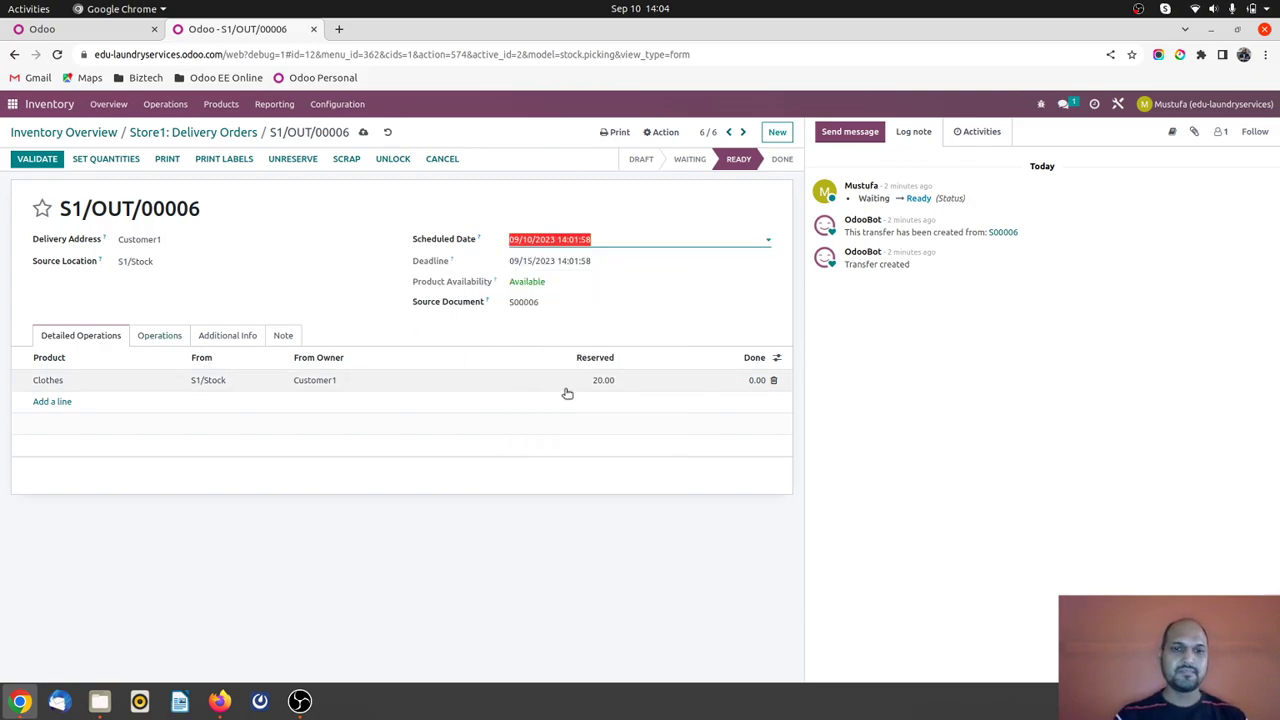
- Examine the forecasted stock report for Clothes and the earlier delivery S1/OUT/00005, returning to the Store1 delivery orders
left_click(162, 332)
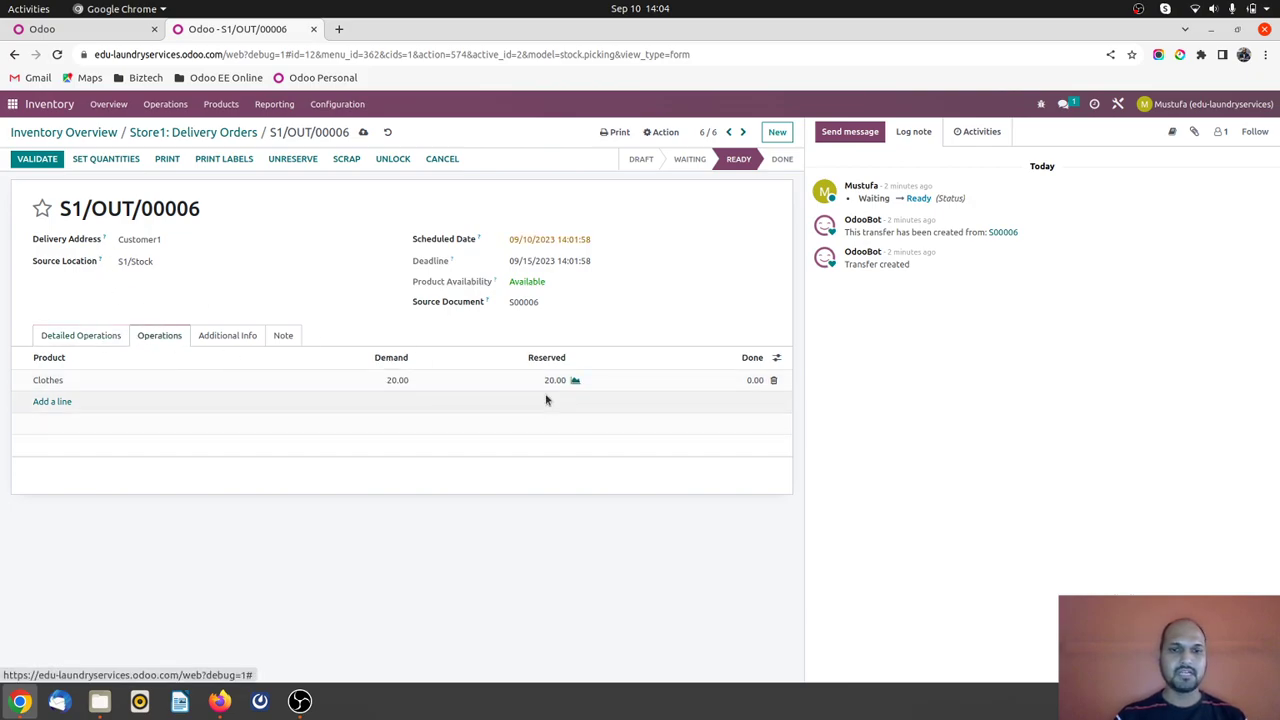
left_click(575, 381)
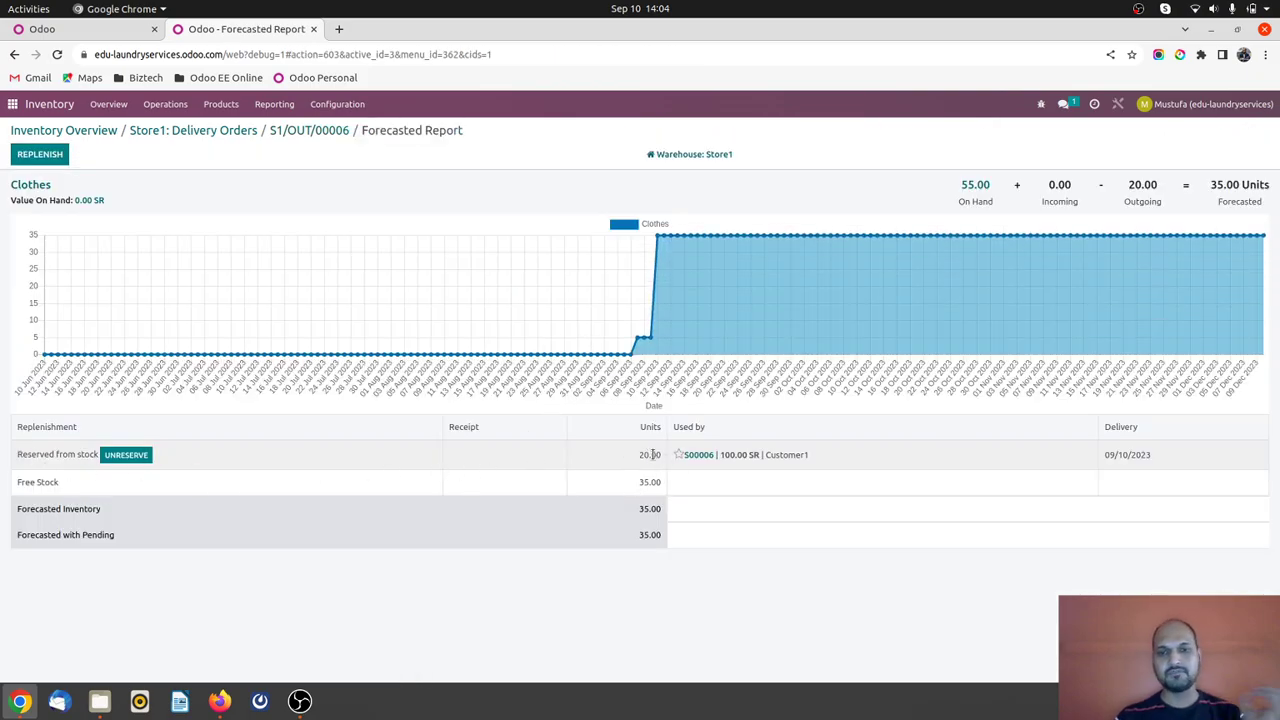
left_click(232, 131)
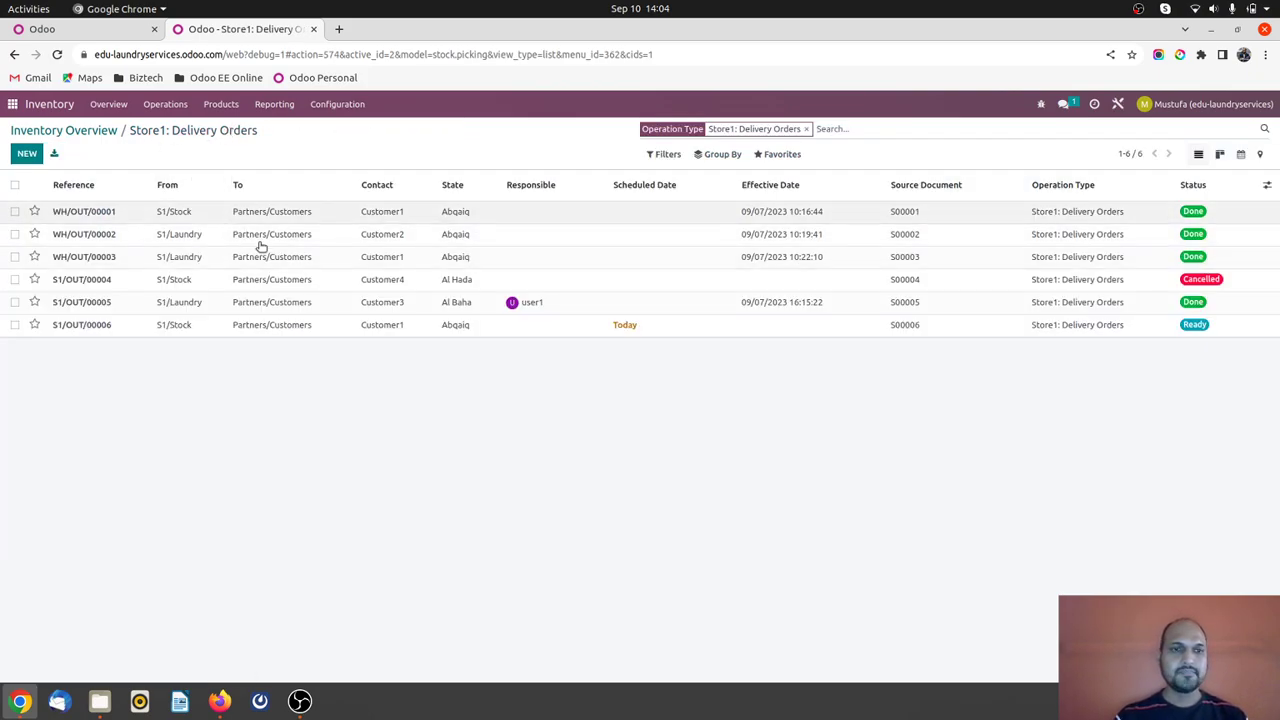
left_click(394, 301)
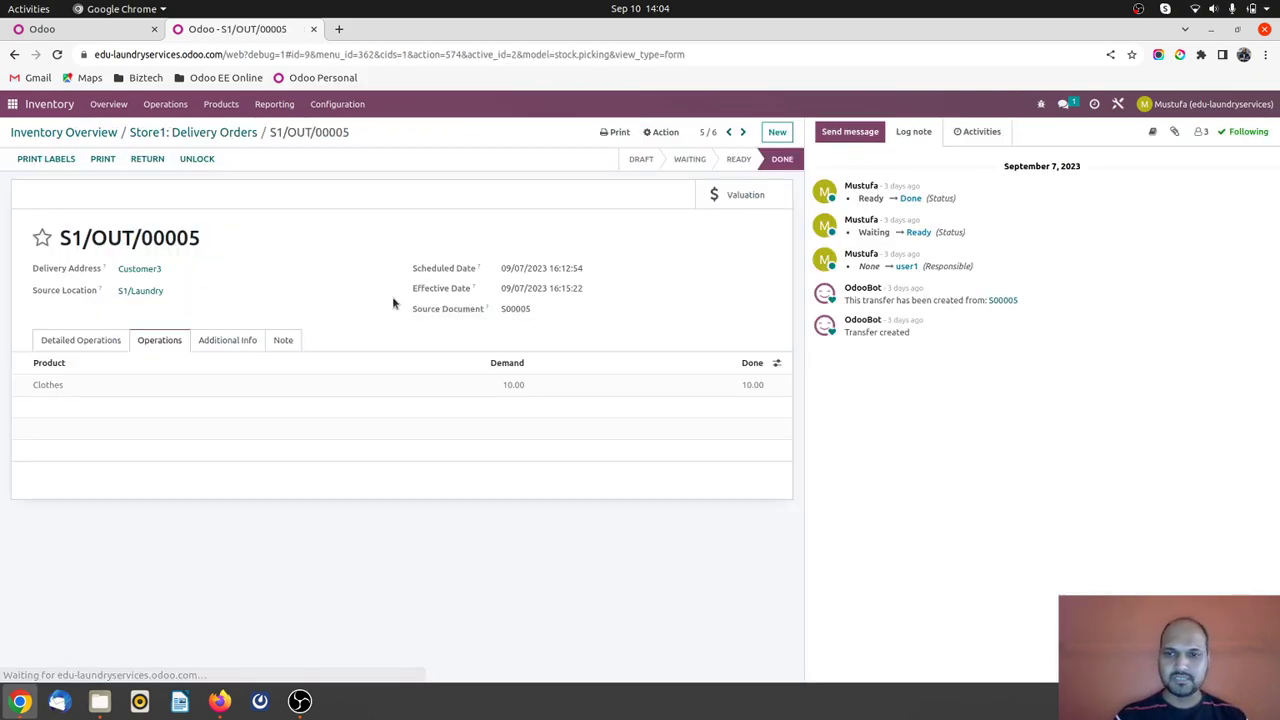
left_click(197, 133)
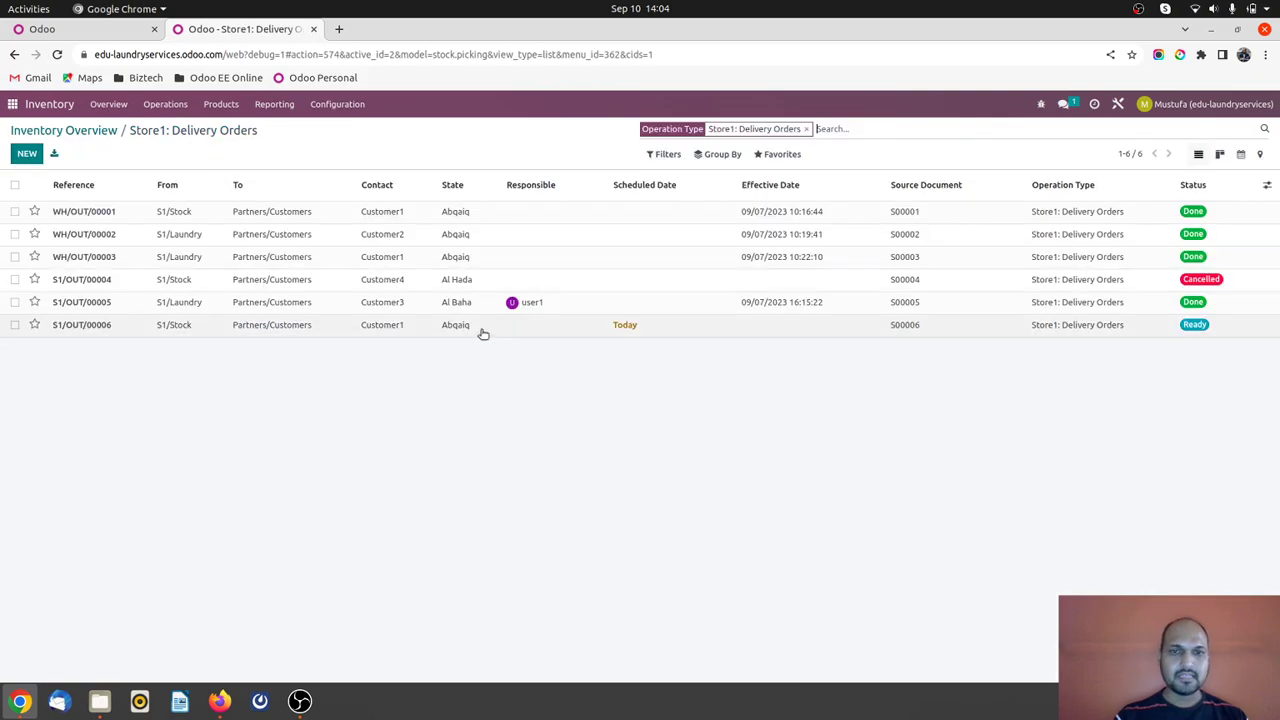
- Set the done quantity of Clothes to 20 on S1/OUT/00006, make user1 responsible, save and return to the delivery orders
left_click(556, 329)
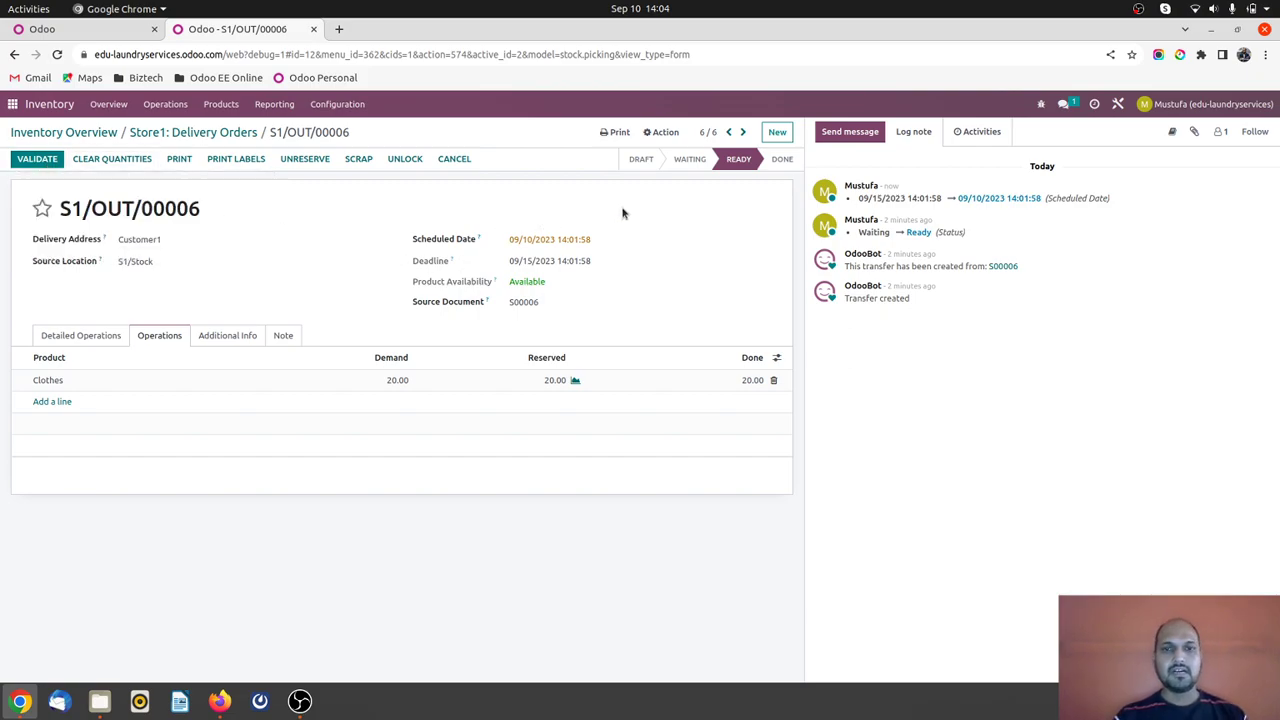
left_click(167, 134)
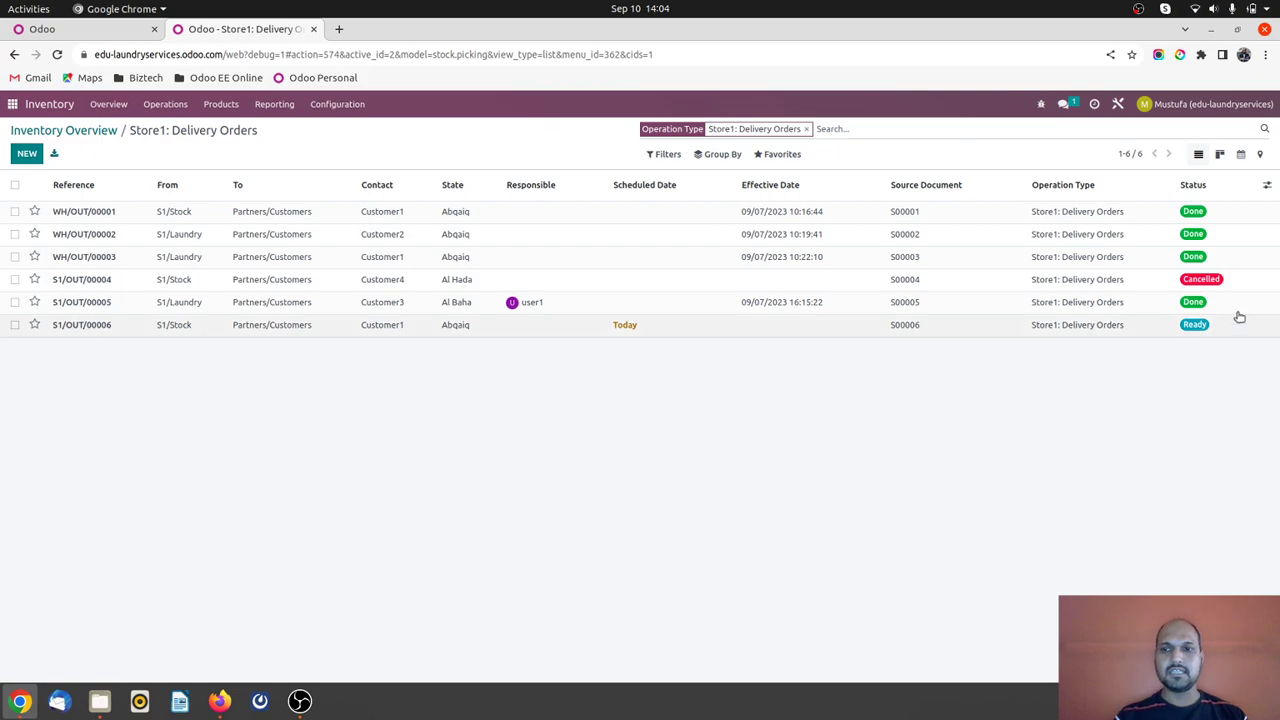
left_click(534, 326)
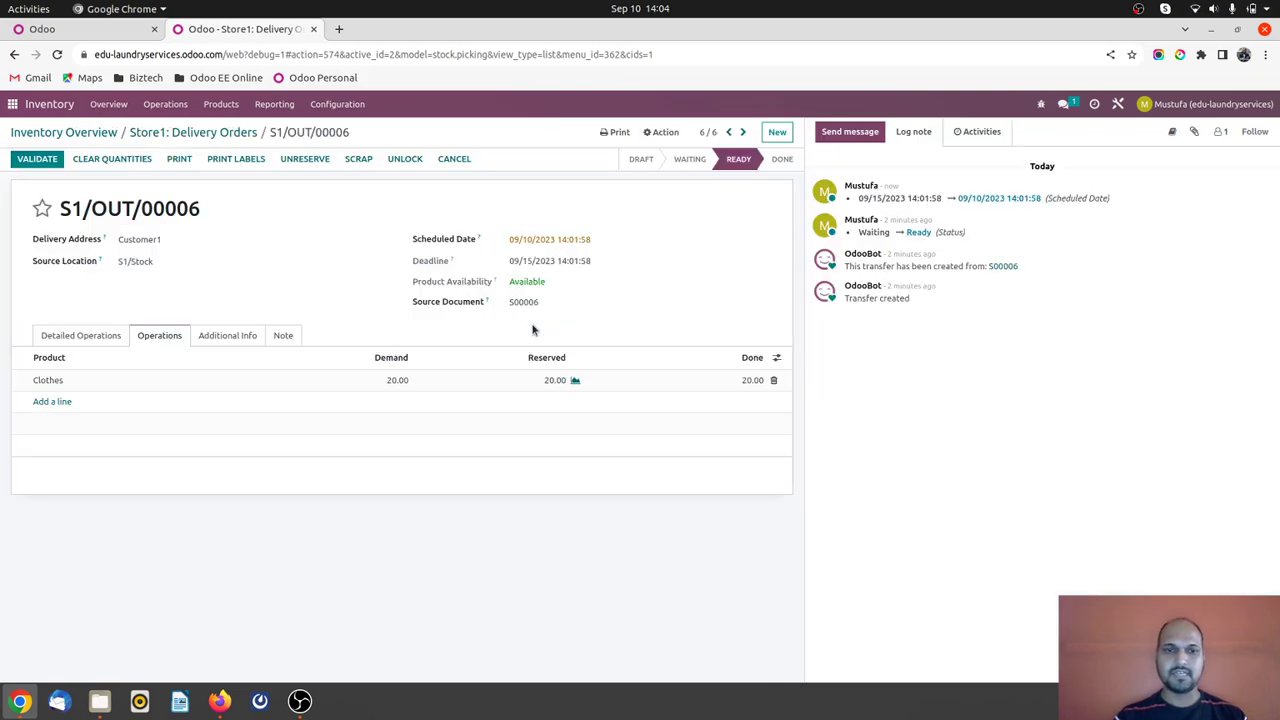
left_click(227, 335)
left_click(186, 422)
left_click(182, 457)
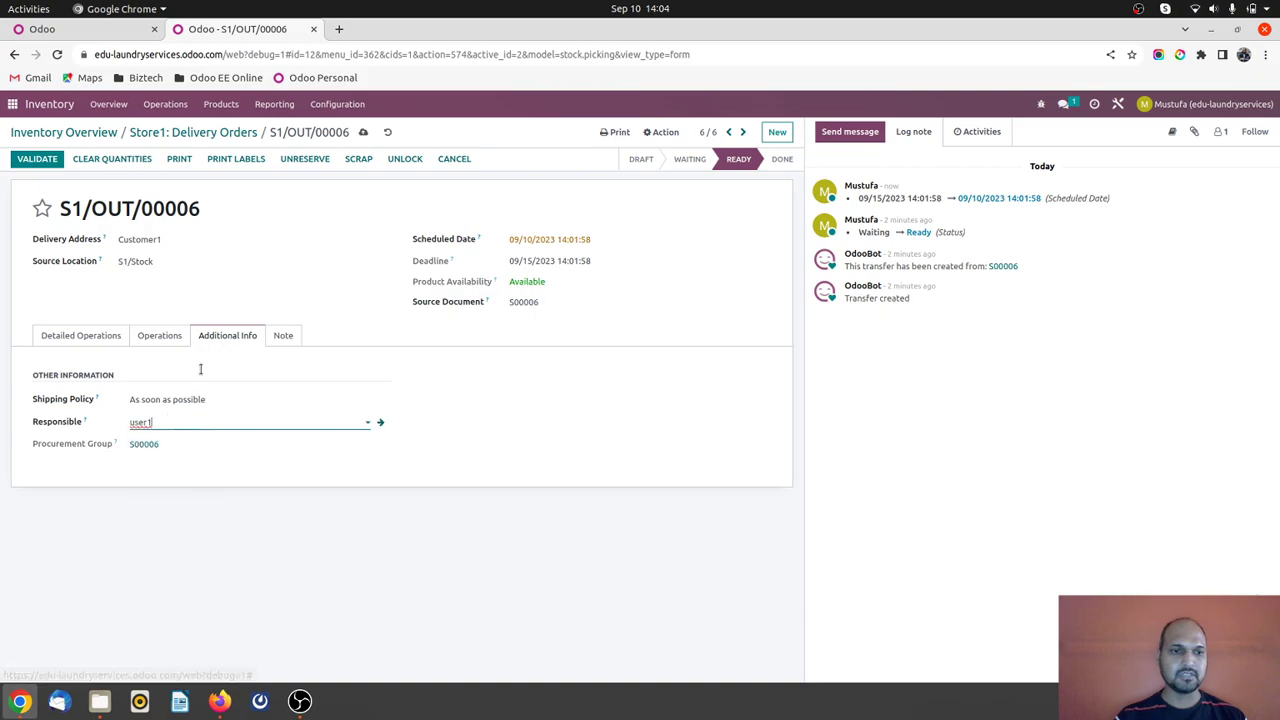
left_click(362, 133)
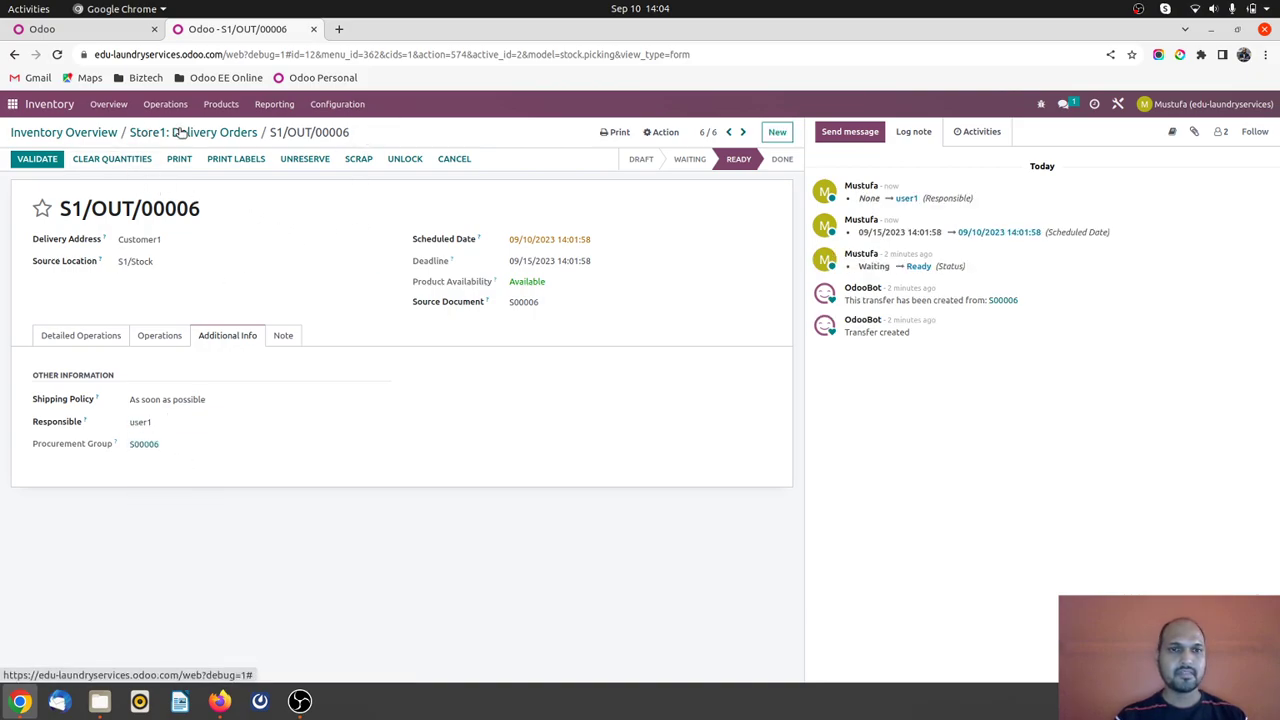
left_click(185, 137)
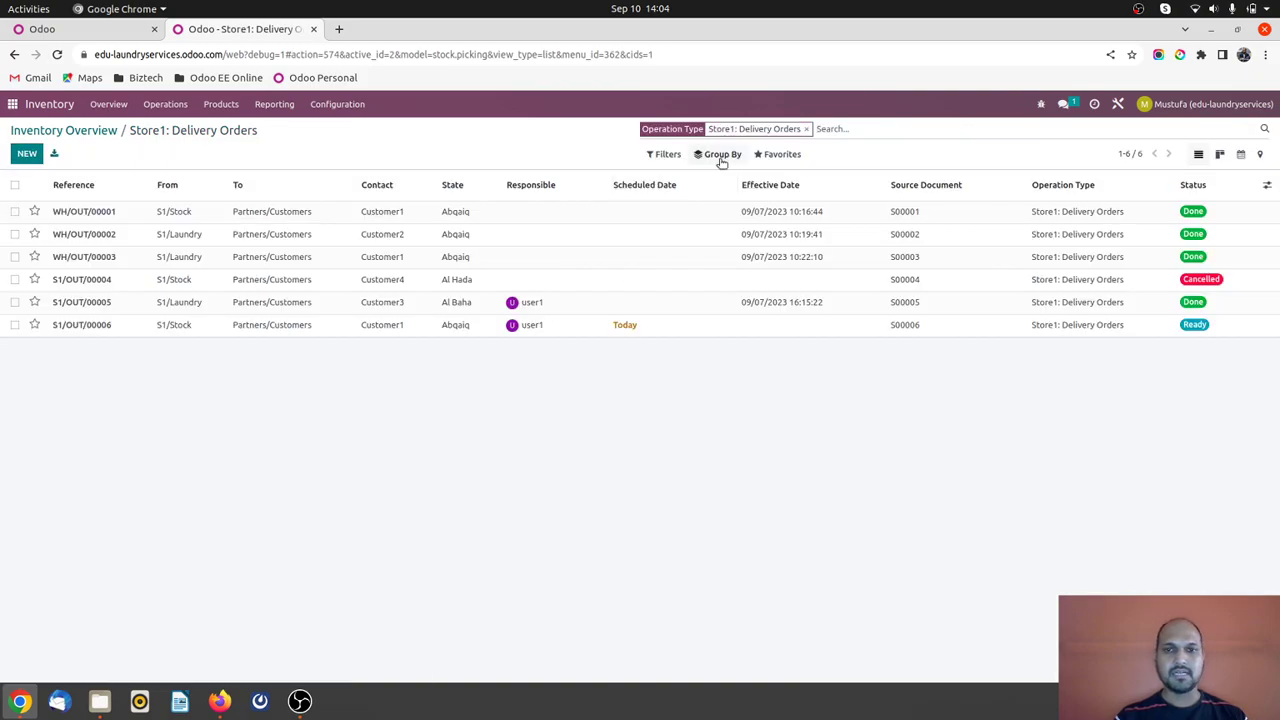
- Group Store1's delivery orders by Responsible using a custom group
left_click(721, 155)
left_click(740, 253)
left_click(830, 256)
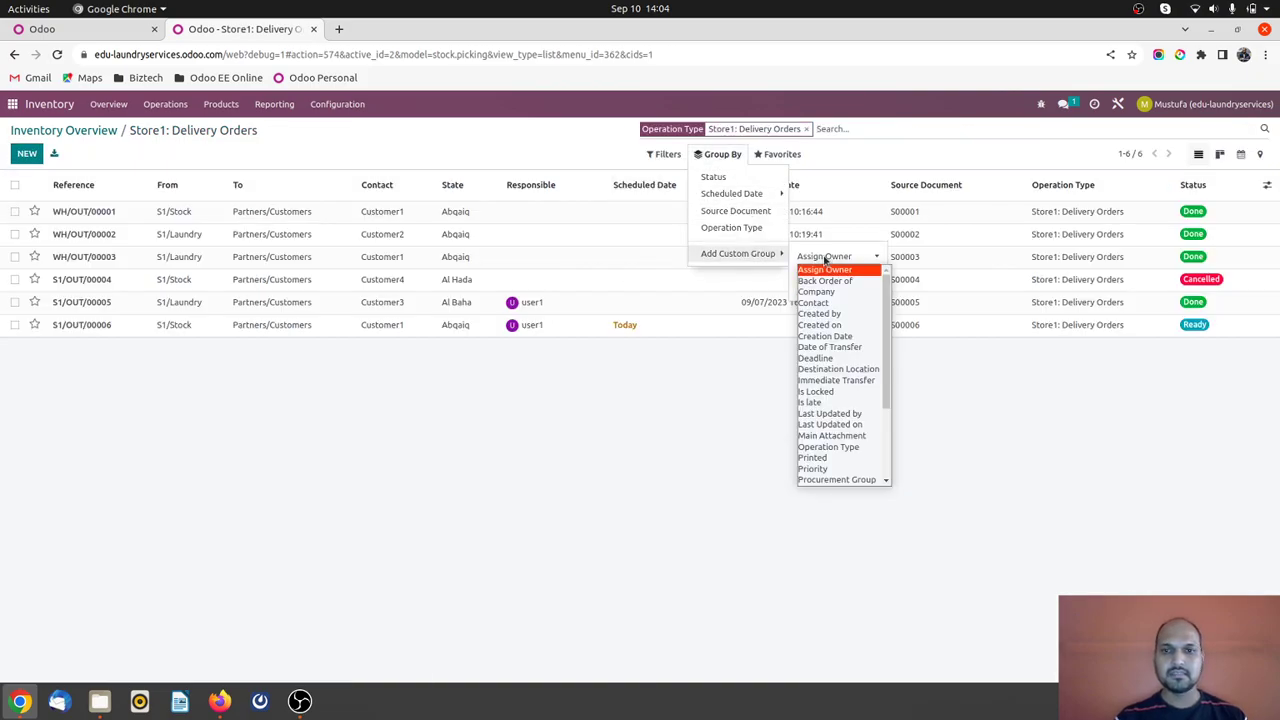
scroll(847, 393, "down", 3)
left_click(847, 391)
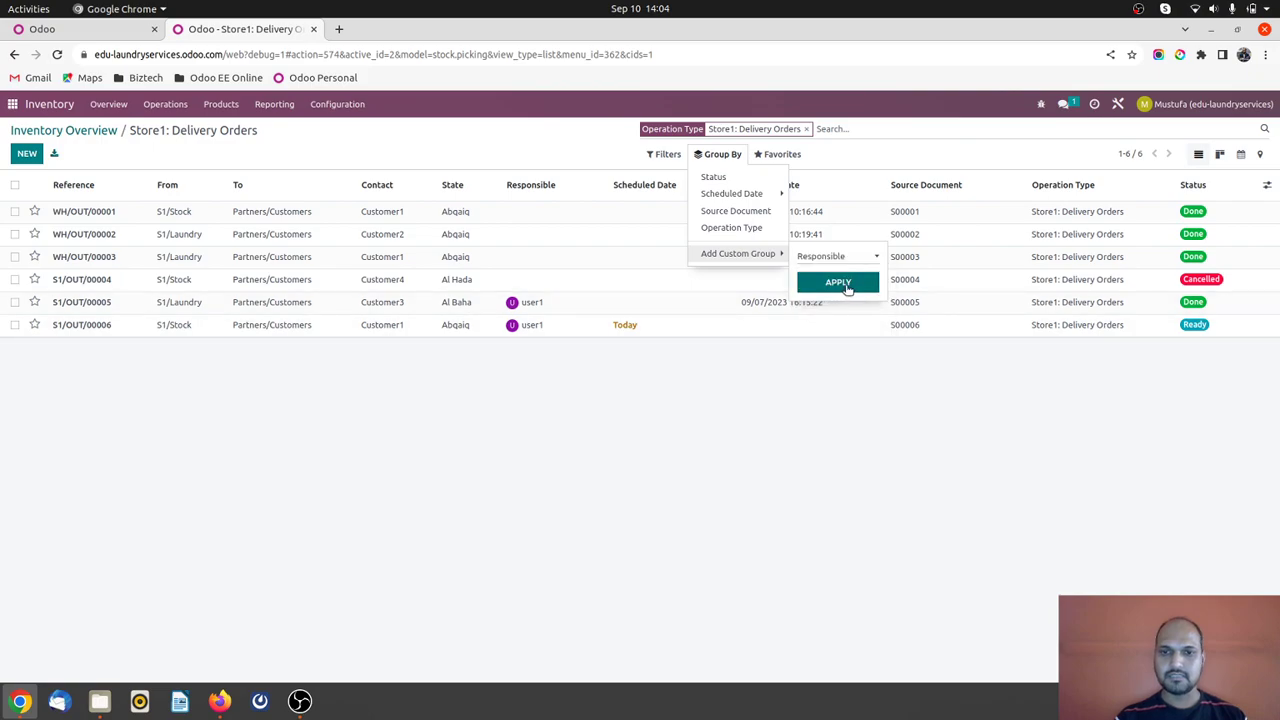
left_click(837, 282)
- Filter the grouped delivery orders to Ready ones, expand user1's group and show its deliveries on the map
left_click(666, 154)
left_click(666, 154)
left_click(666, 154)
left_click(670, 270)
left_click(491, 289)
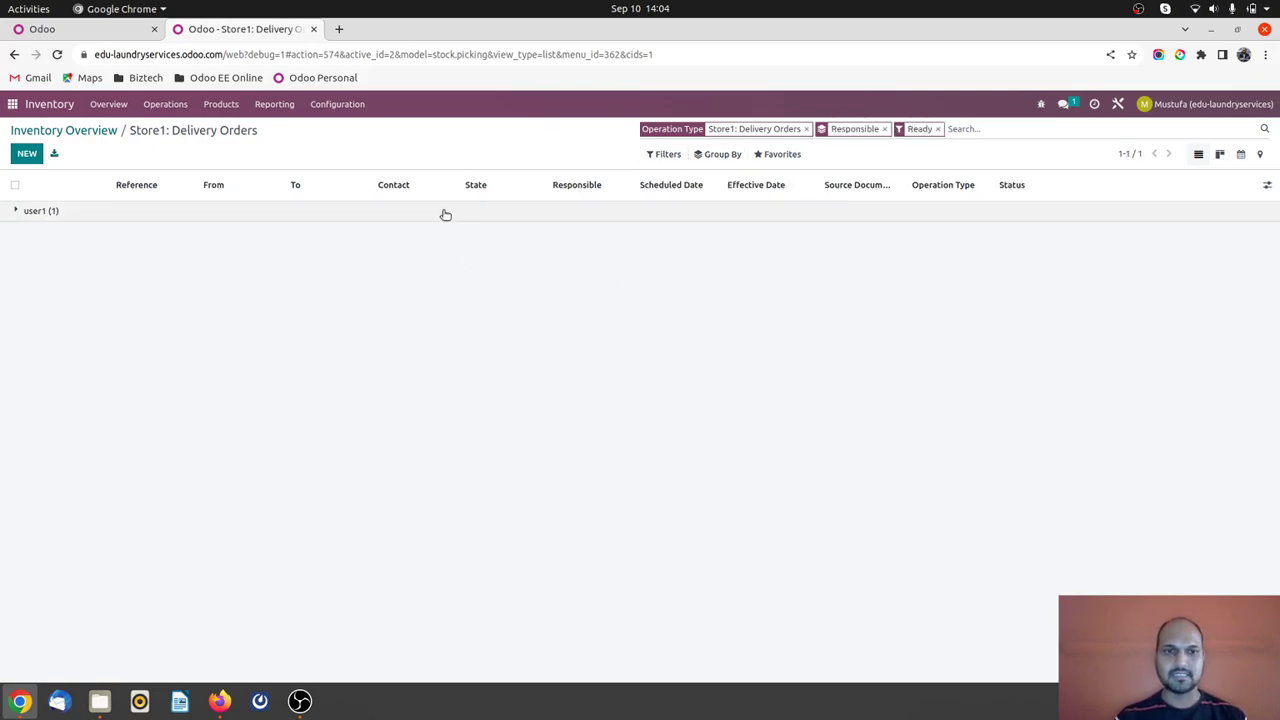
left_click(443, 212)
left_click(1260, 154)
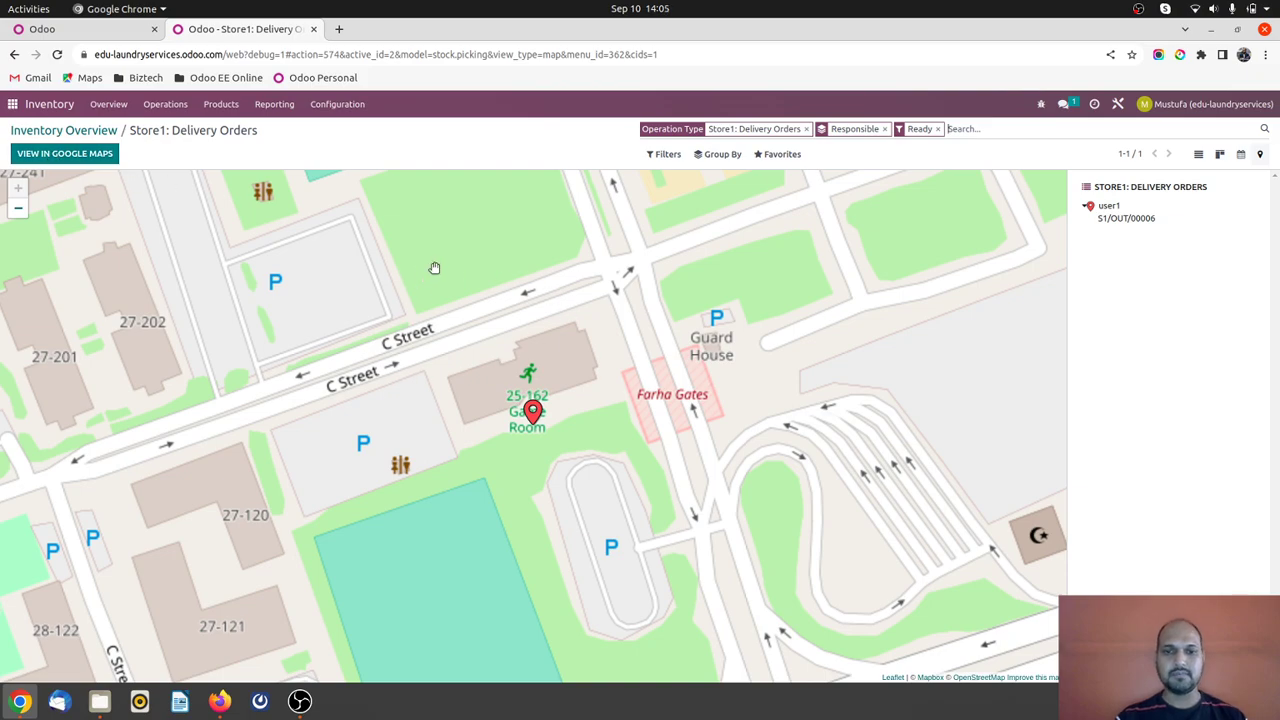
- Return to the Inventory overview, open Store1's pending delivery order S1/OUT/00006 and validate it
left_click(98, 136)
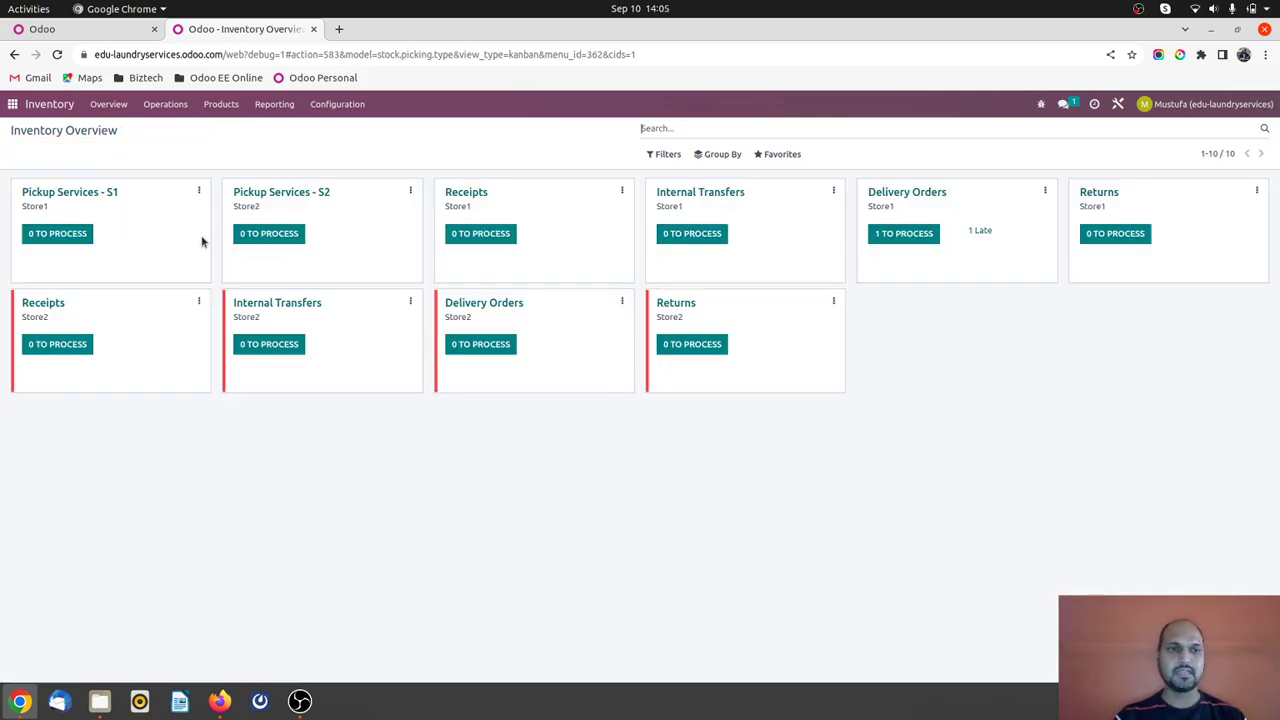
left_click(922, 234)
left_click(441, 210)
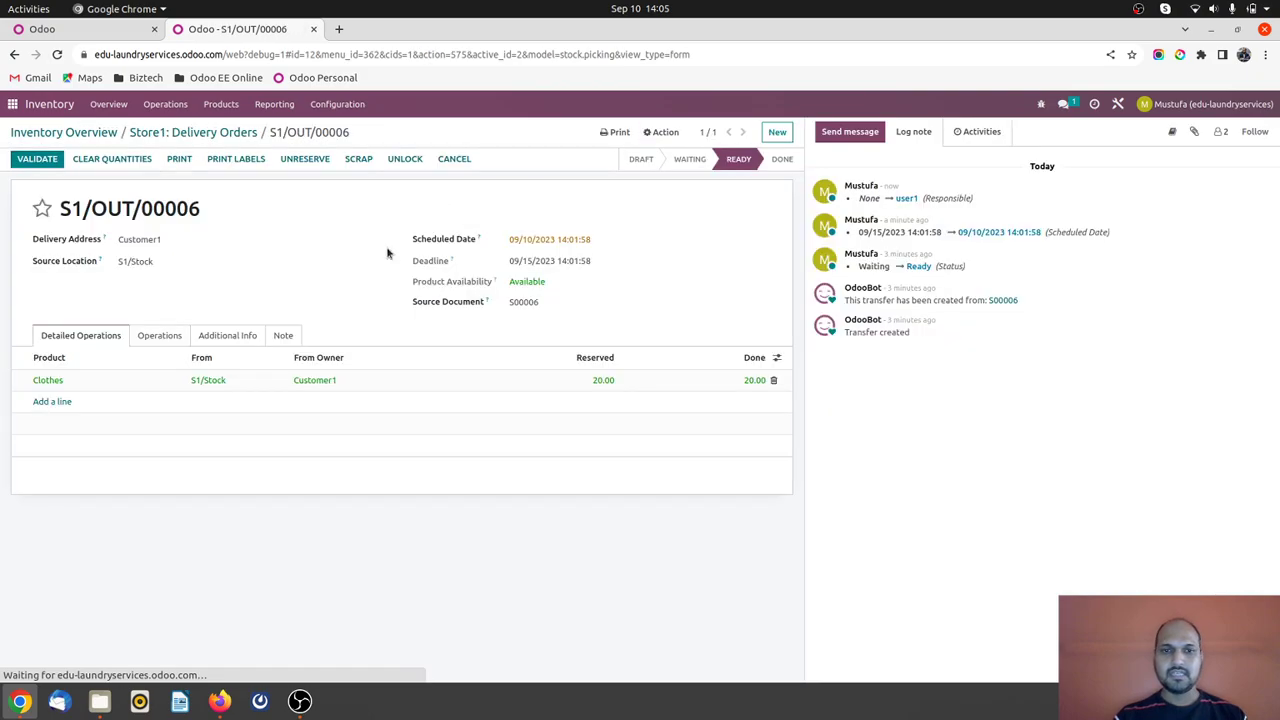
left_click(37, 160)
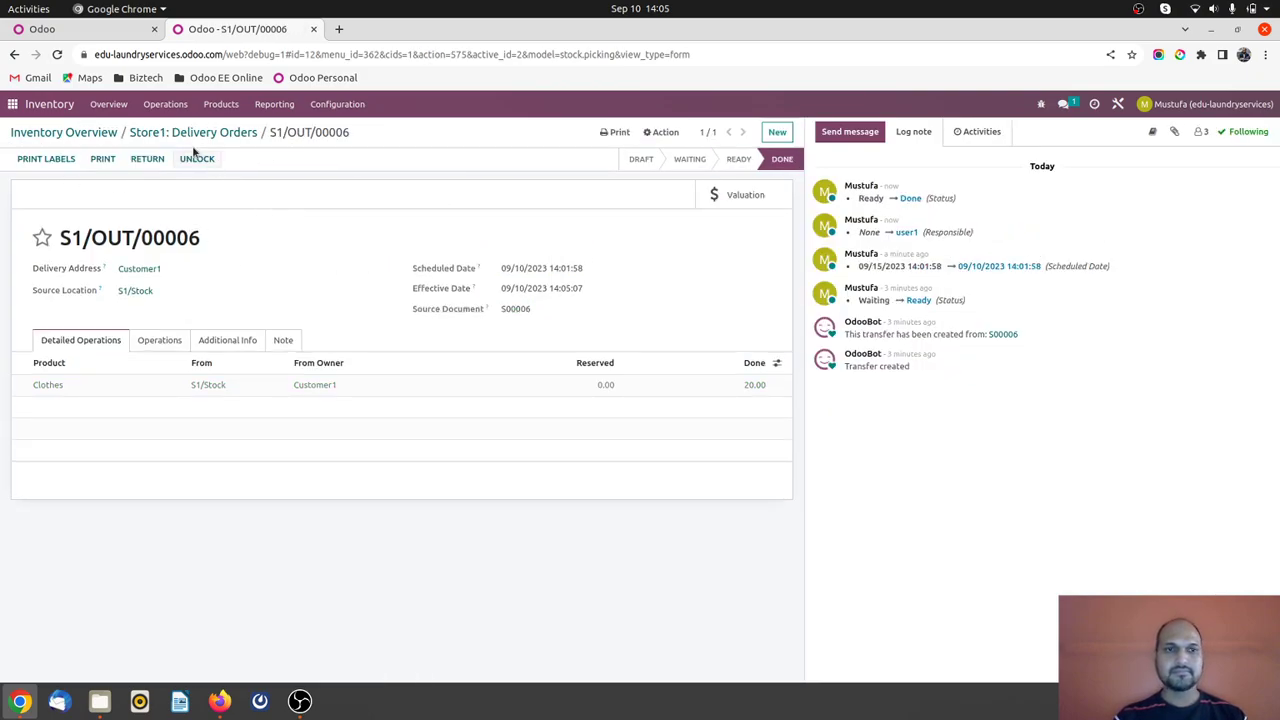
- Open sales order S00006 in the Sales app, create a regular invoice from it and confirm the invoice
left_click(70, 29)
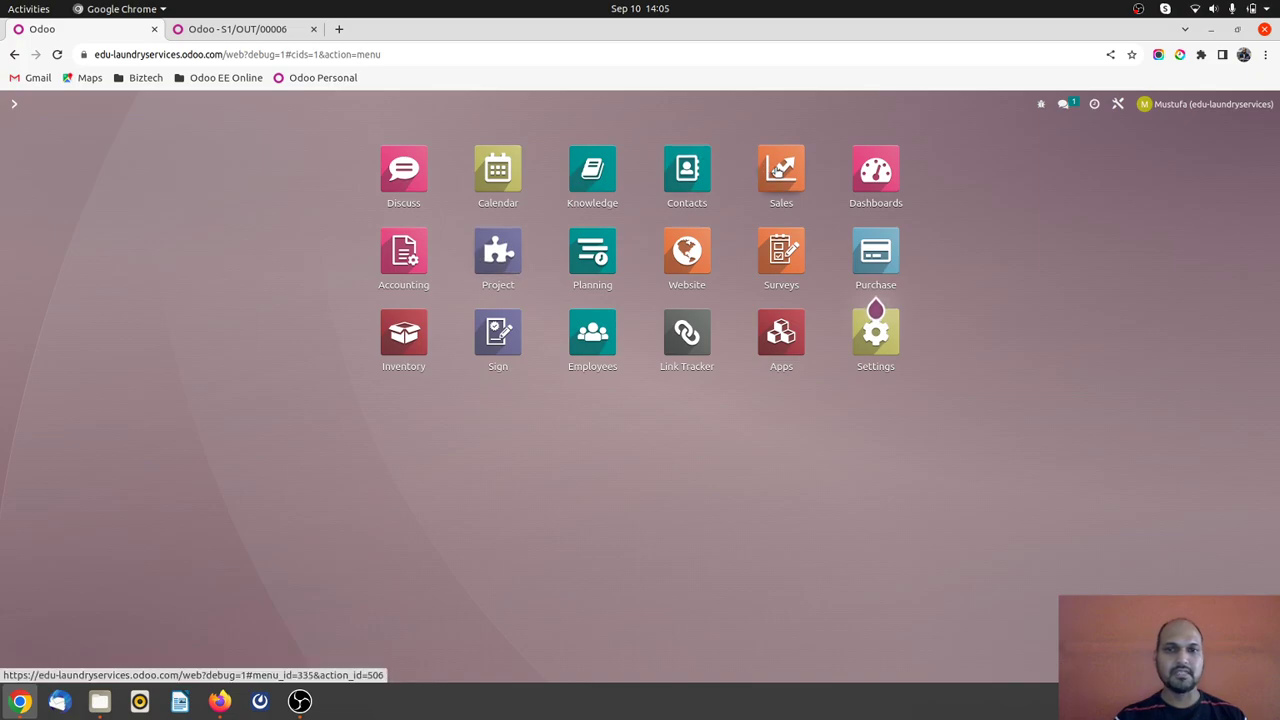
left_click(502, 234)
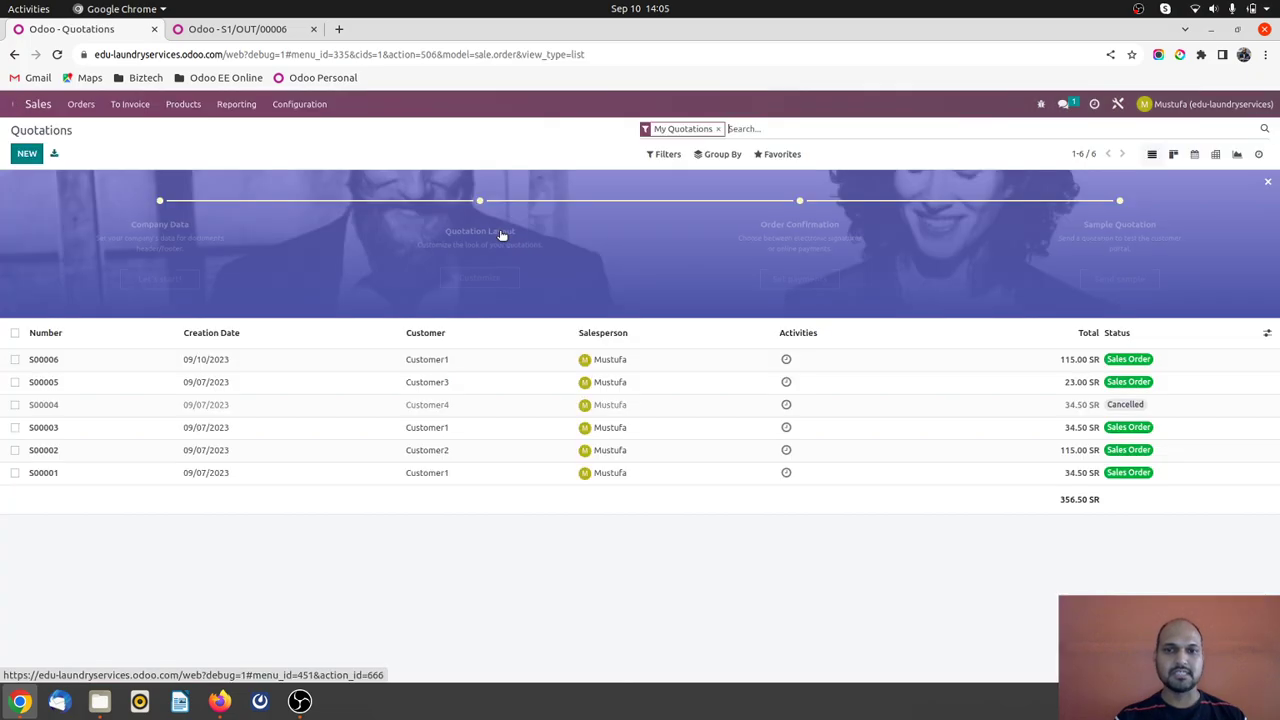
left_click(441, 371)
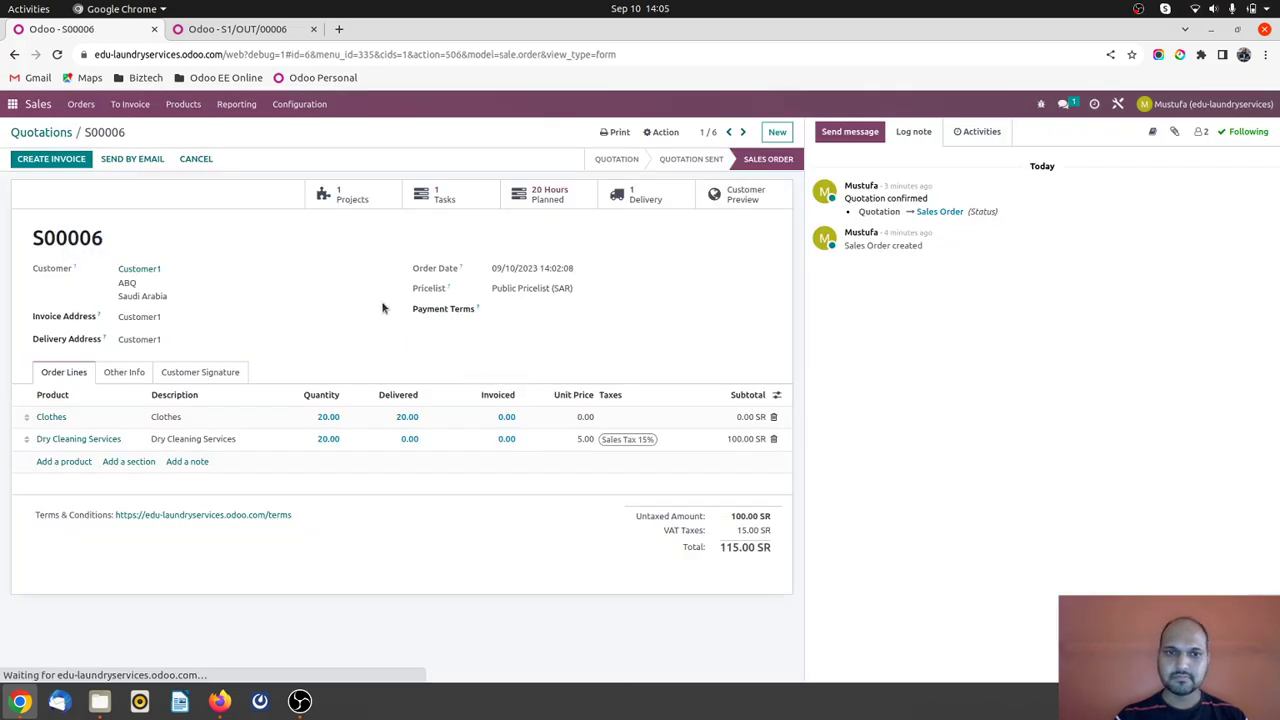
left_click(52, 159)
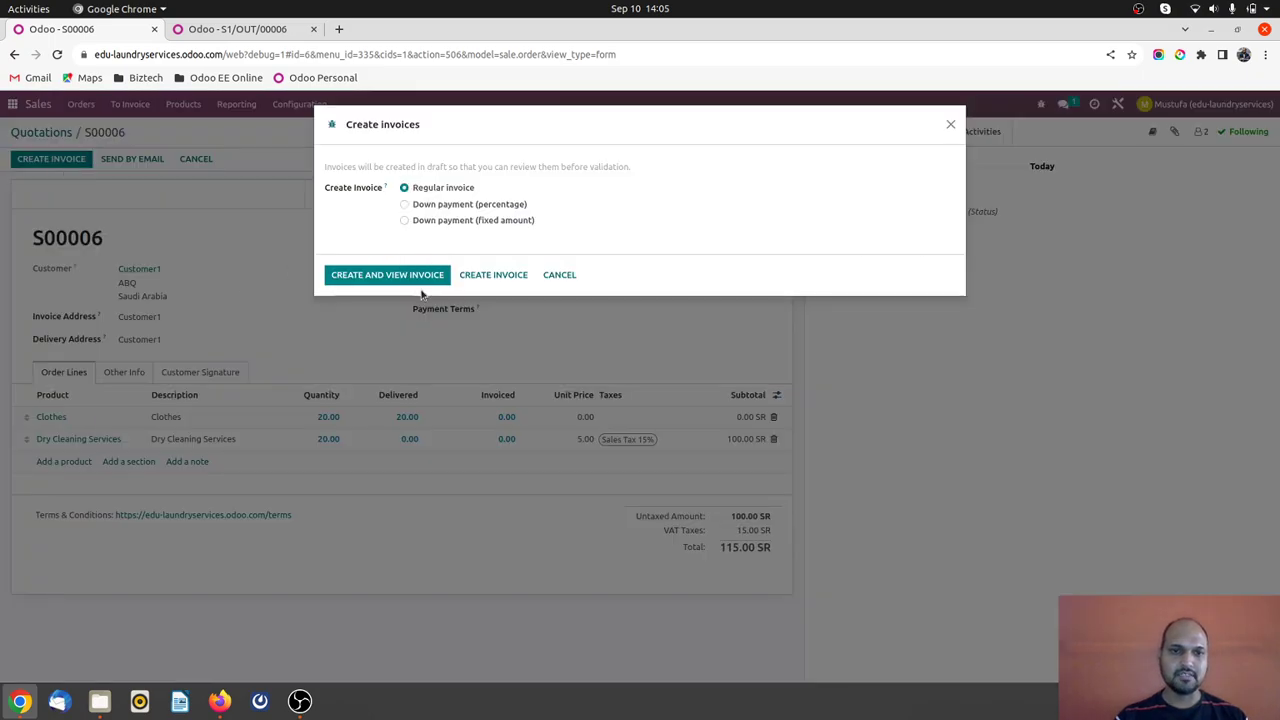
left_click(415, 276)
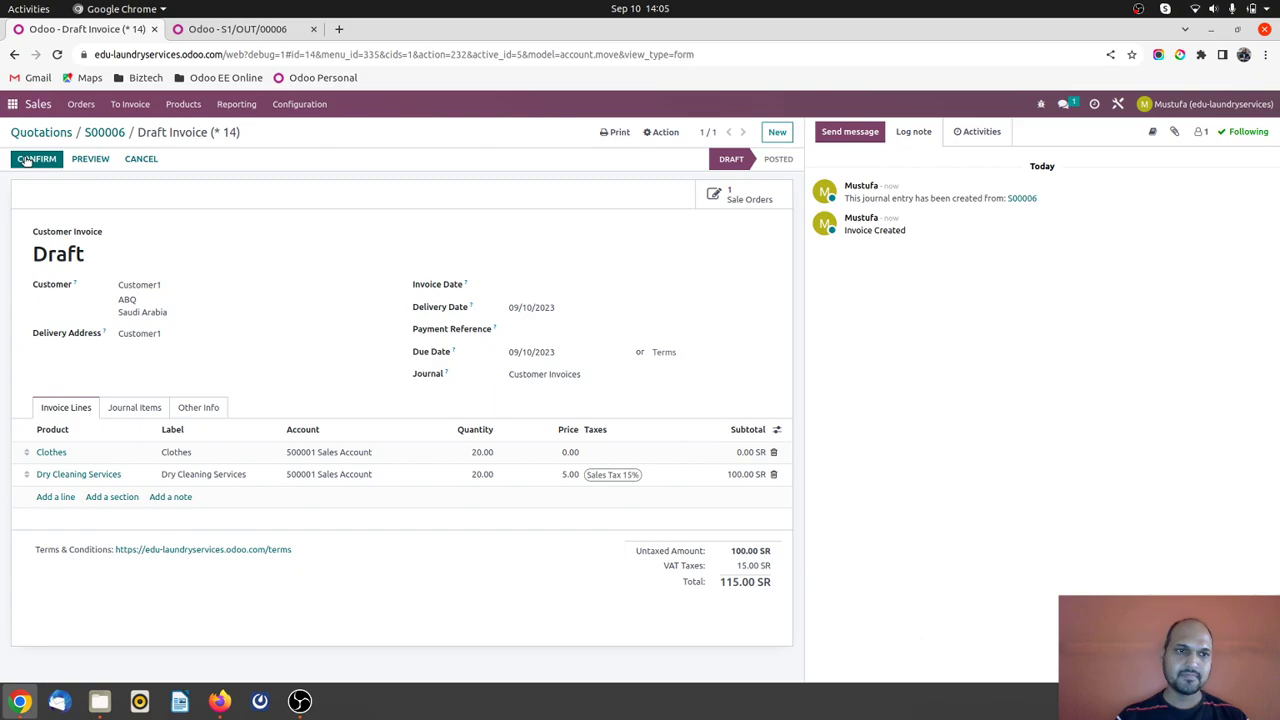
left_click(26, 162)
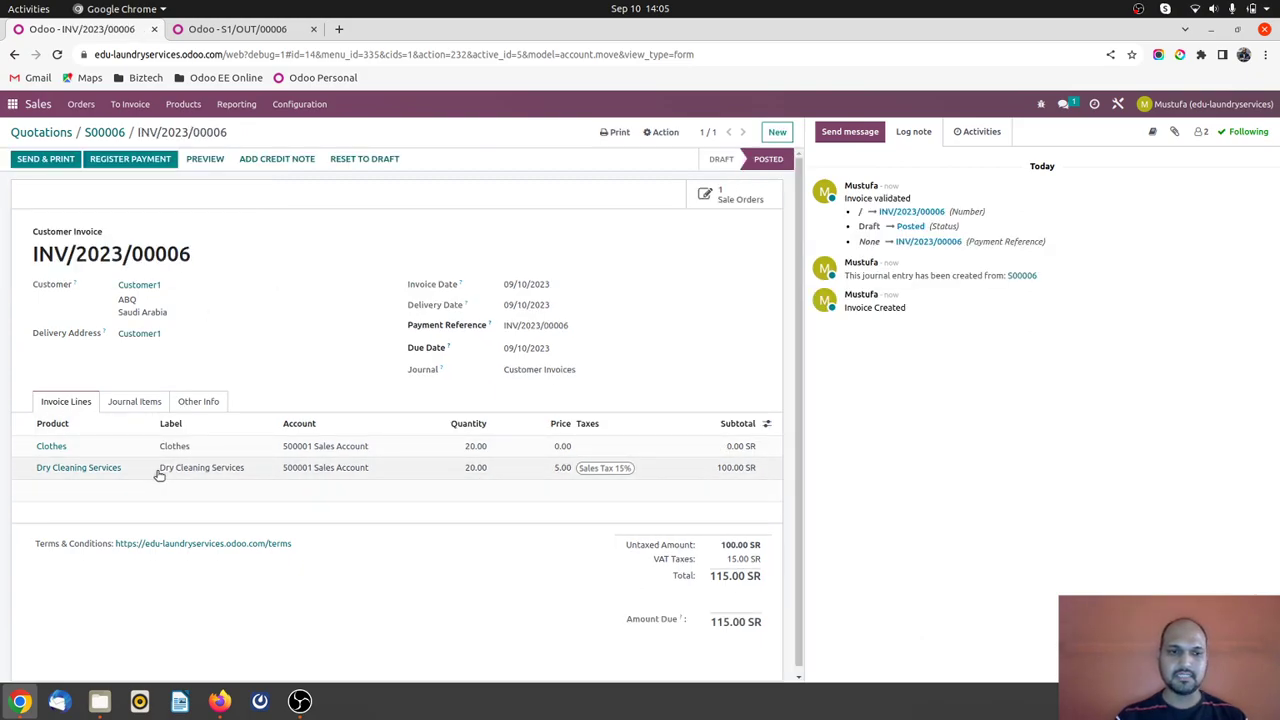
- Register the full payment of the S00006 invoice in the Cash journal, then return to the apps overview
left_click(130, 159)
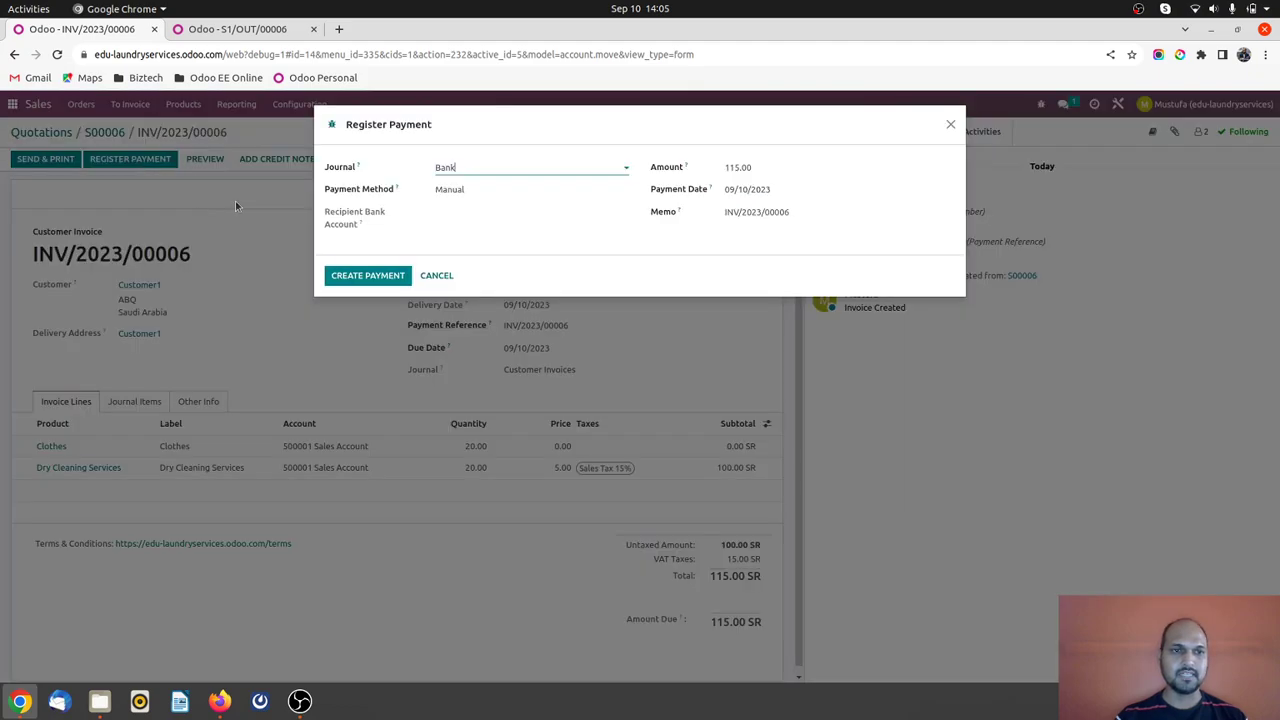
left_click(460, 168)
left_click(460, 206)
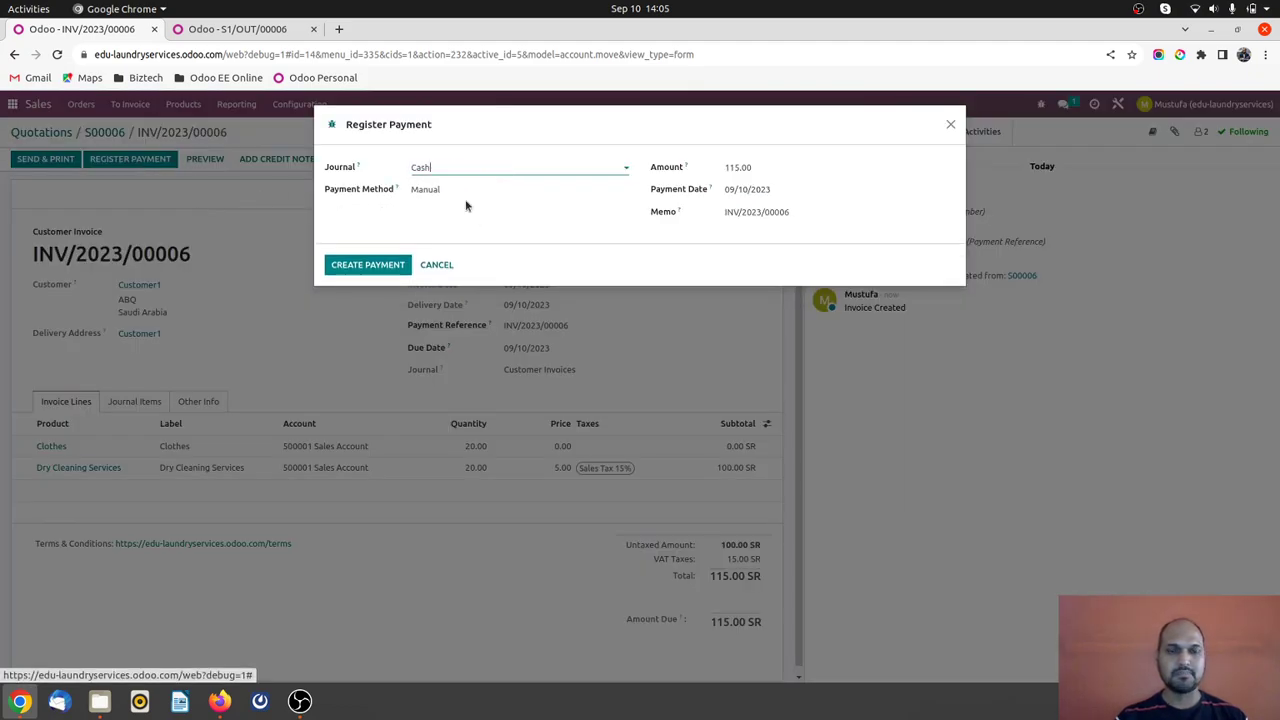
left_click(366, 265)
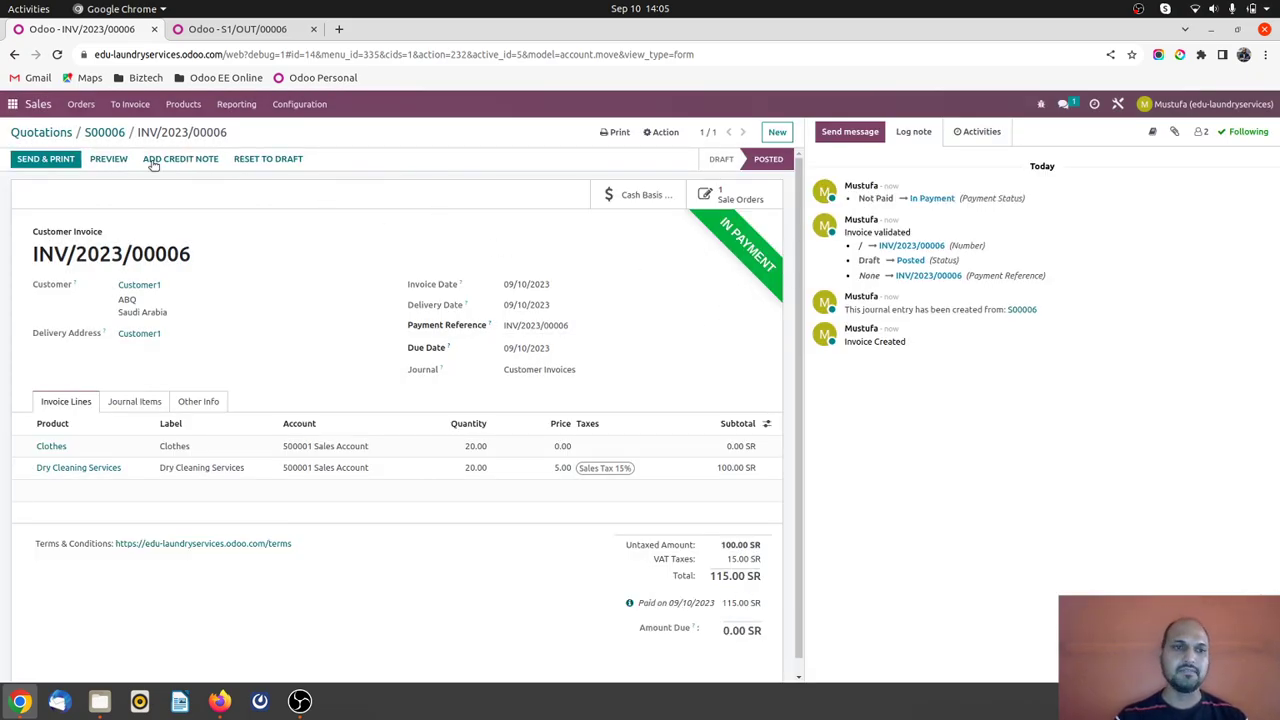
left_click(46, 134)
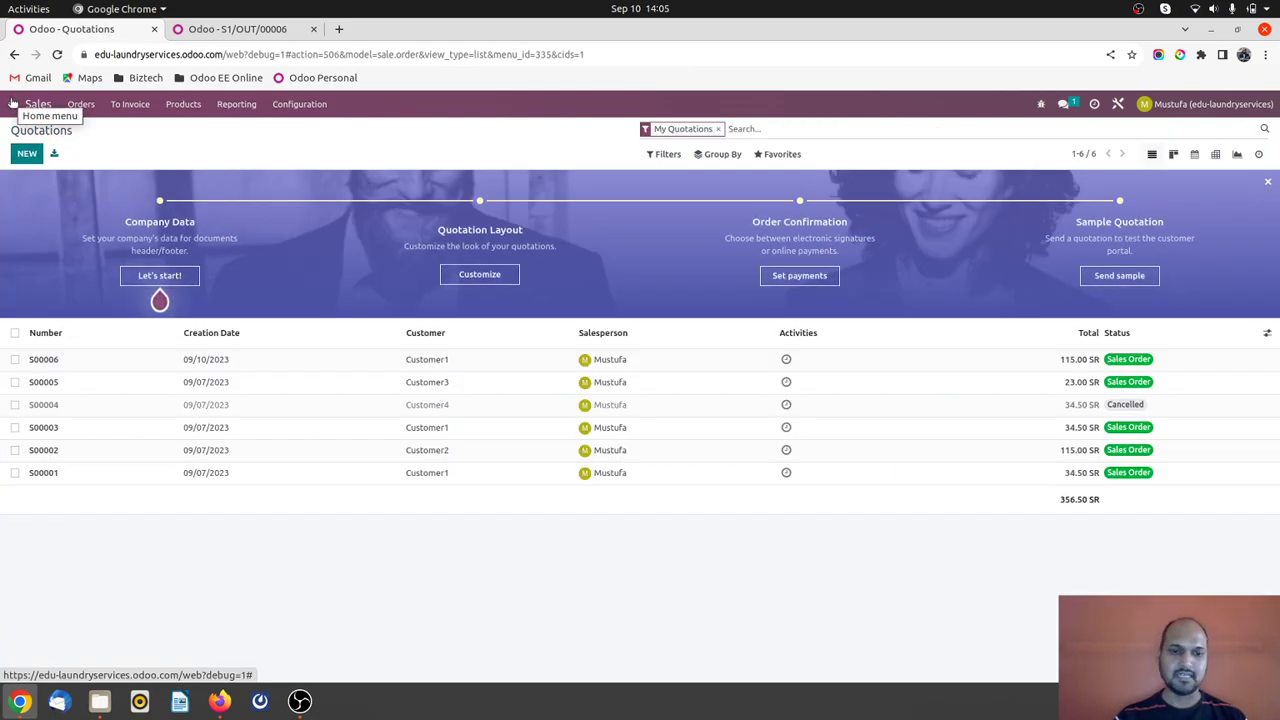
left_click(13, 104)
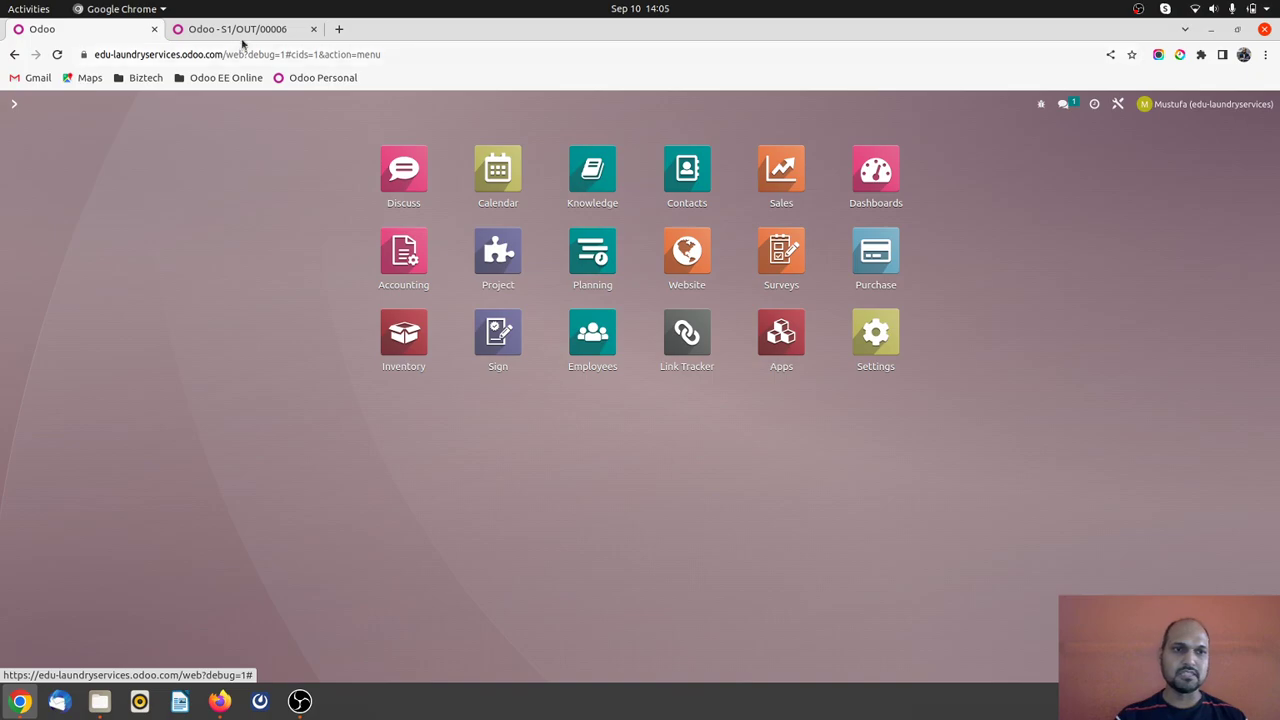